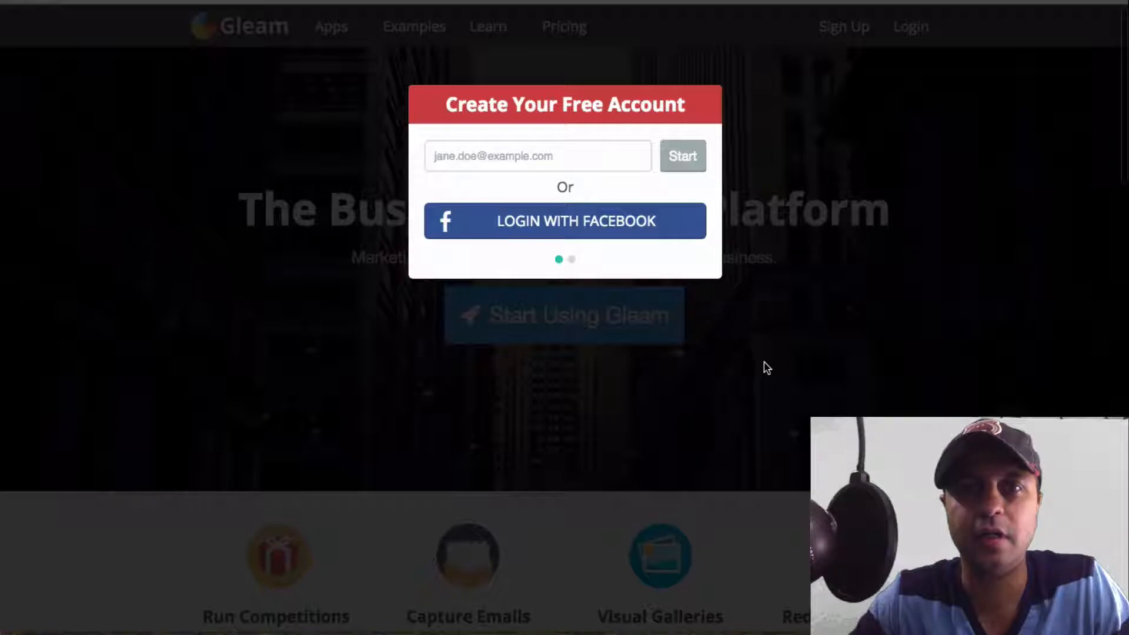
key(alt+space)
text(gleam.io)
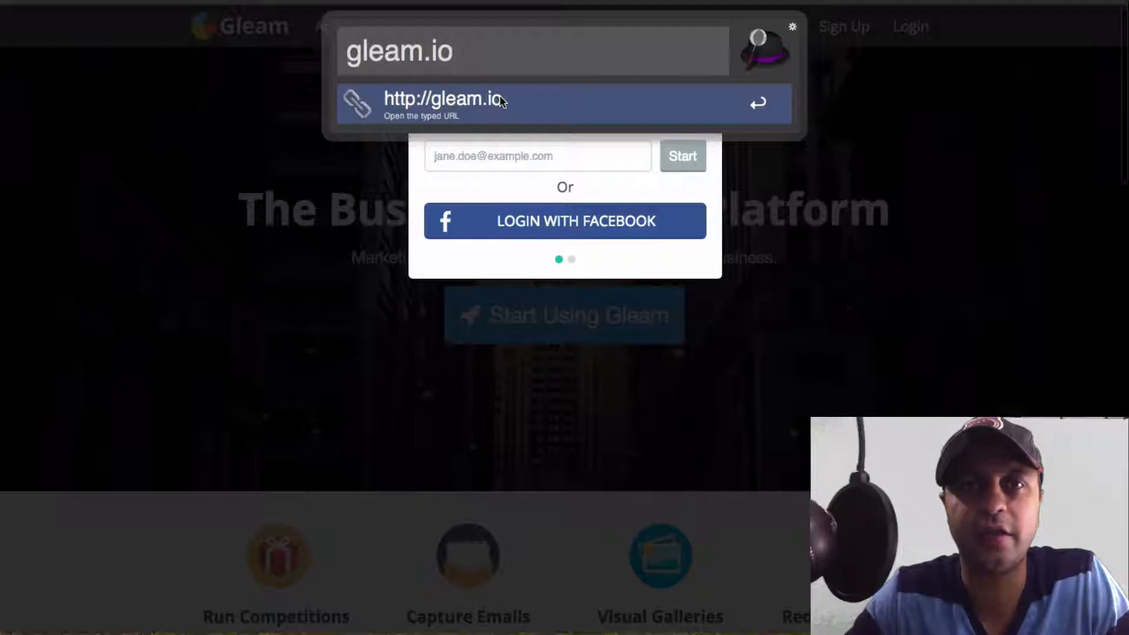
key(Escape)
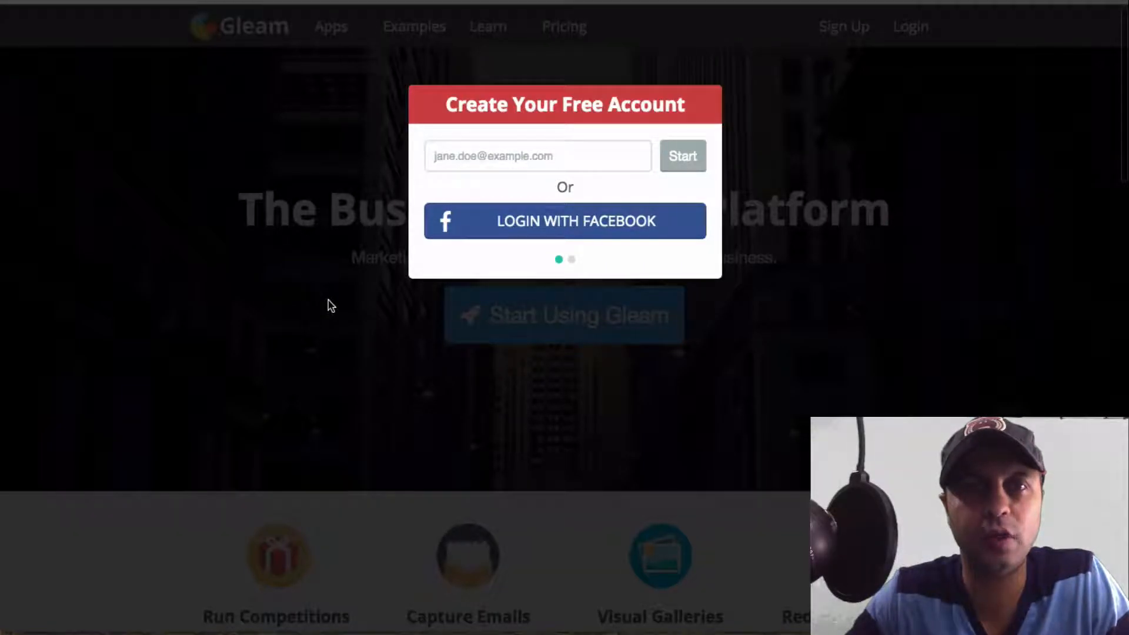
Dismiss the free-account sign-up dialog on the Gleam home page
click(328, 300)
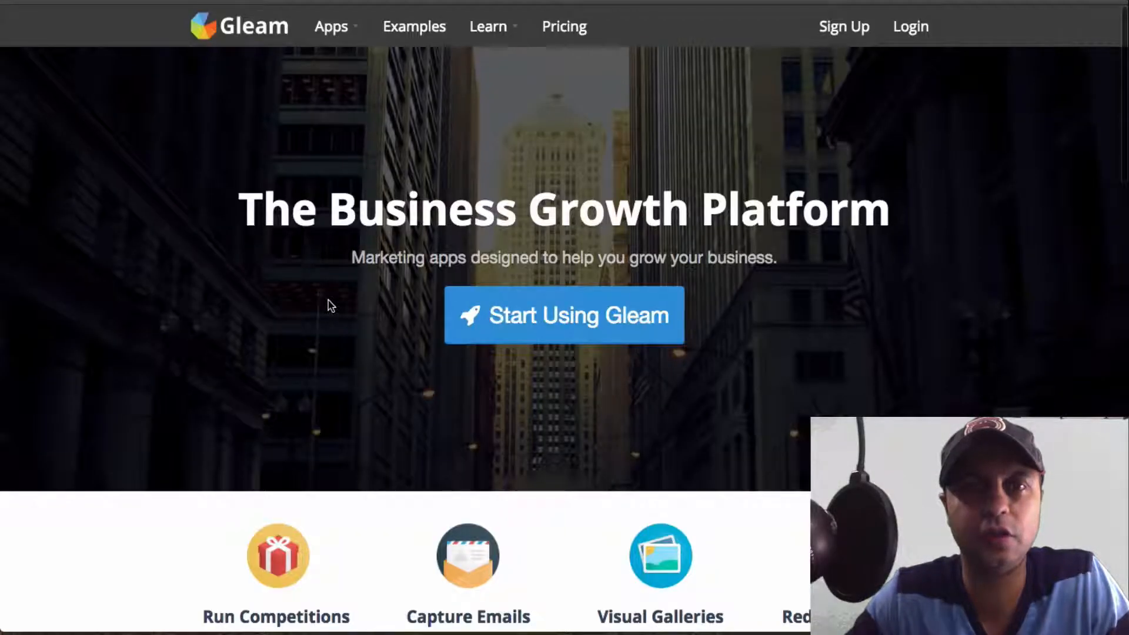
click(571, 40)
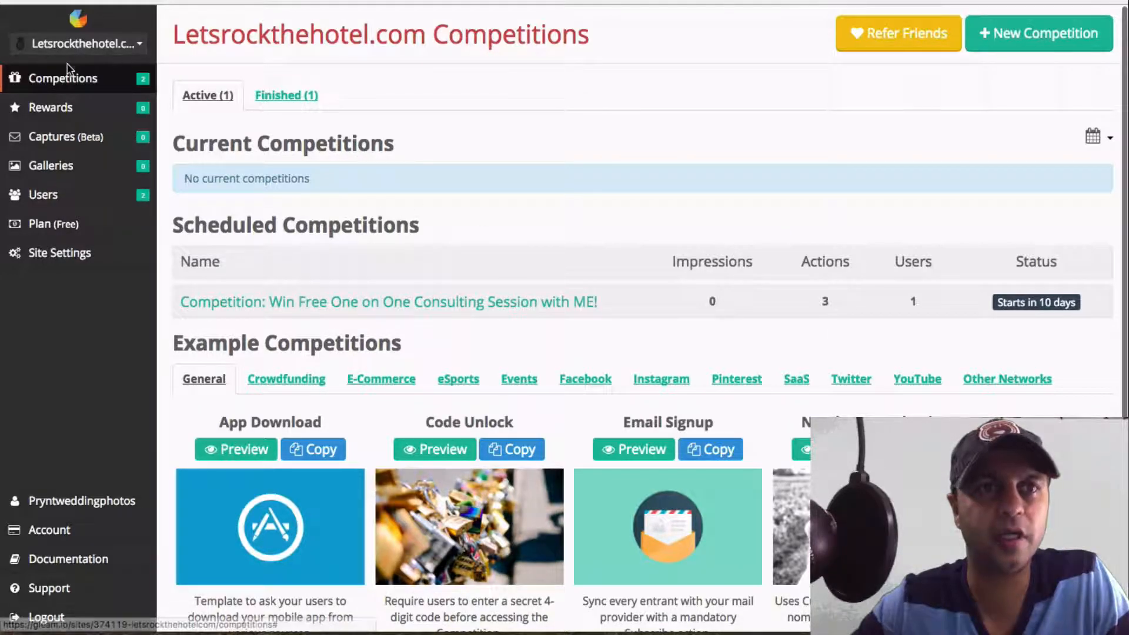
click(83, 24)
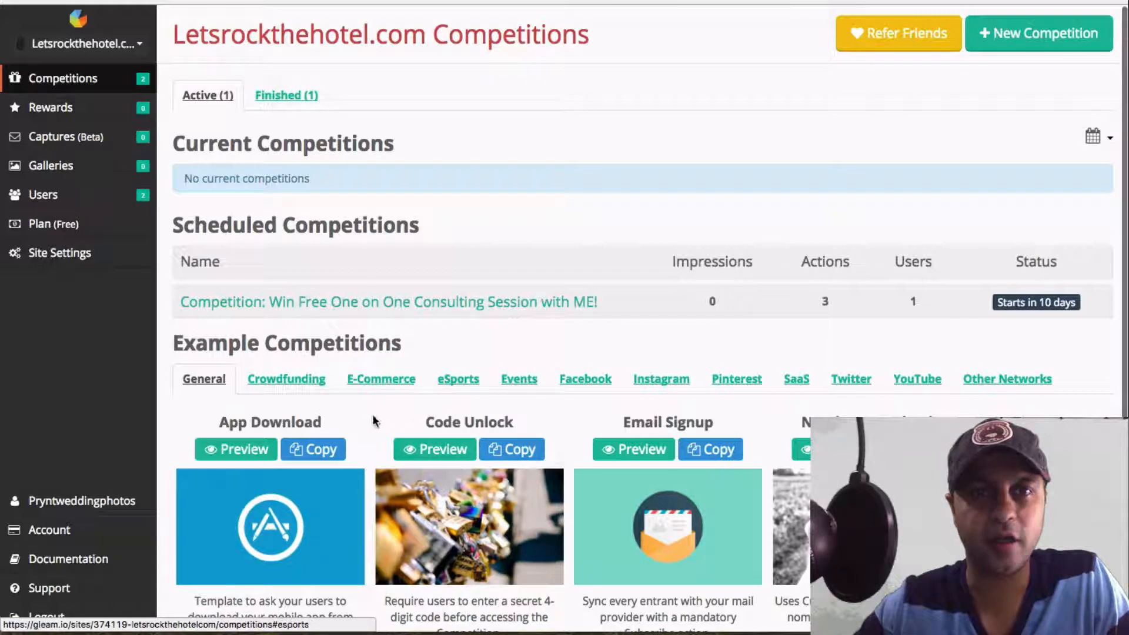
Browse the General example competitions and preview the Single Entry + Question template
scroll(428, 360, down, 2)
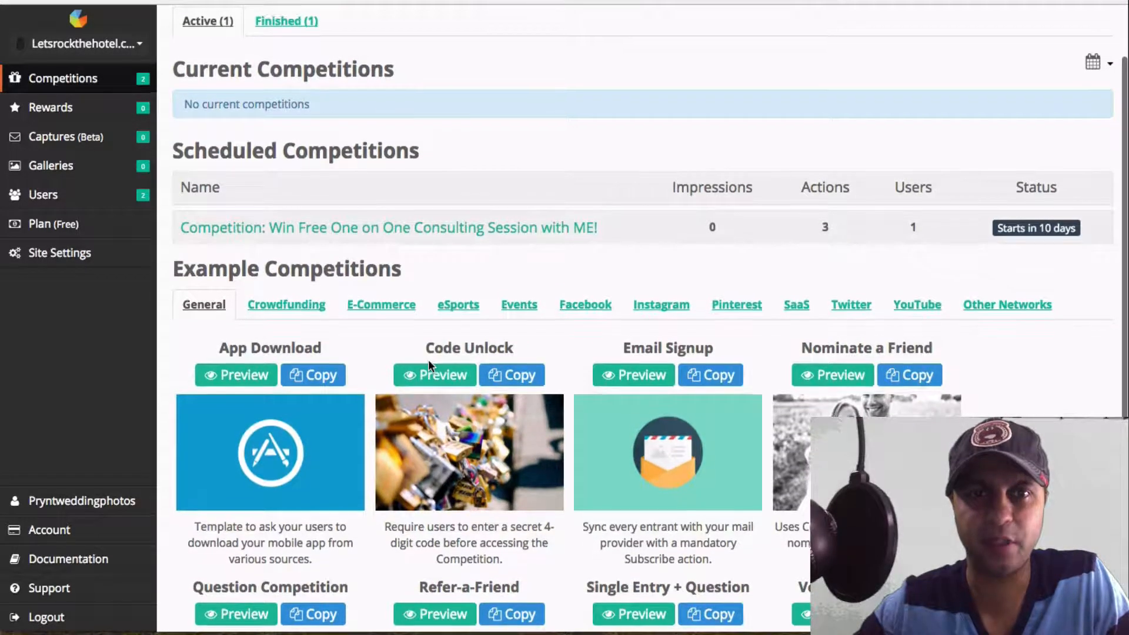
scroll(428, 358, down, 5)
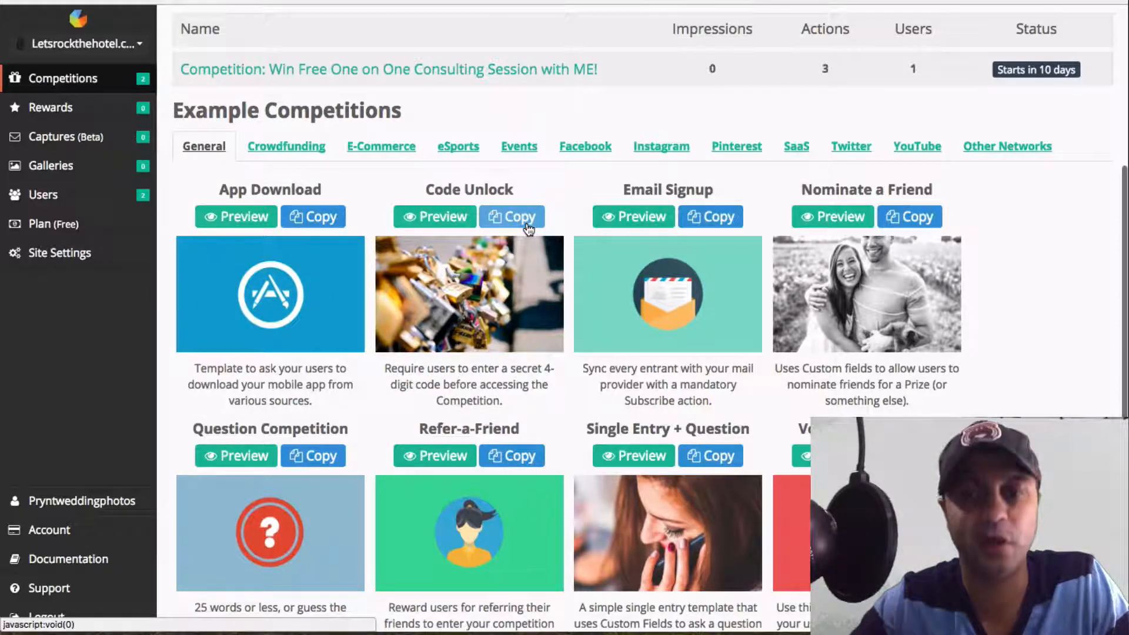
scroll(995, 318, down, 2)
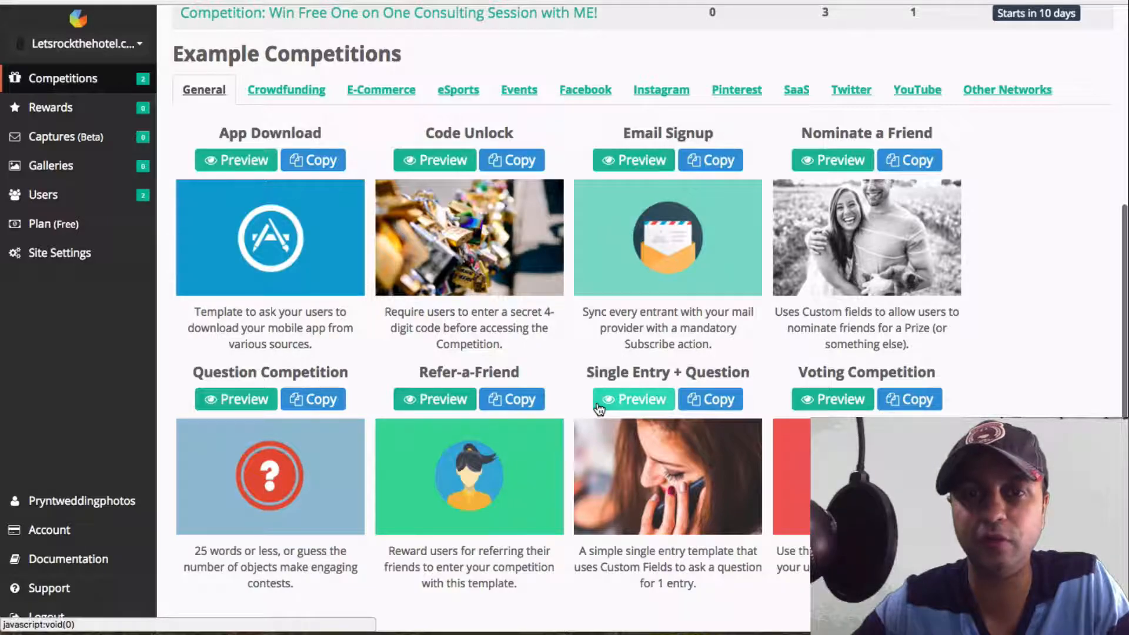
click(649, 410)
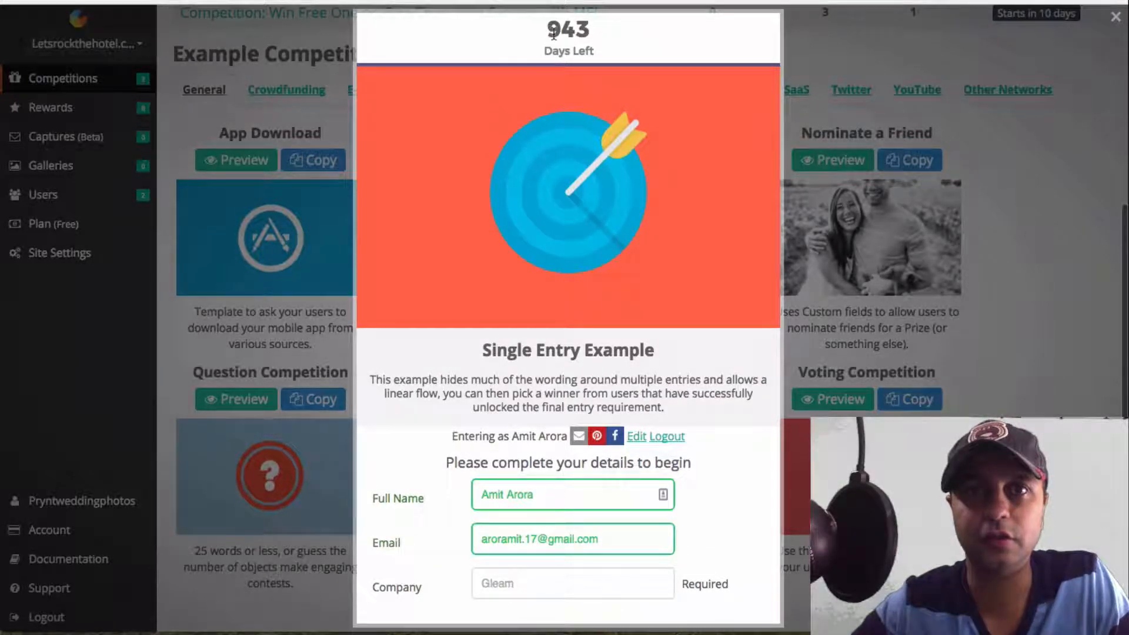
Examine the example competition's countdown, title, description and entry form fields in the preview
drag(550, 27, 595, 57)
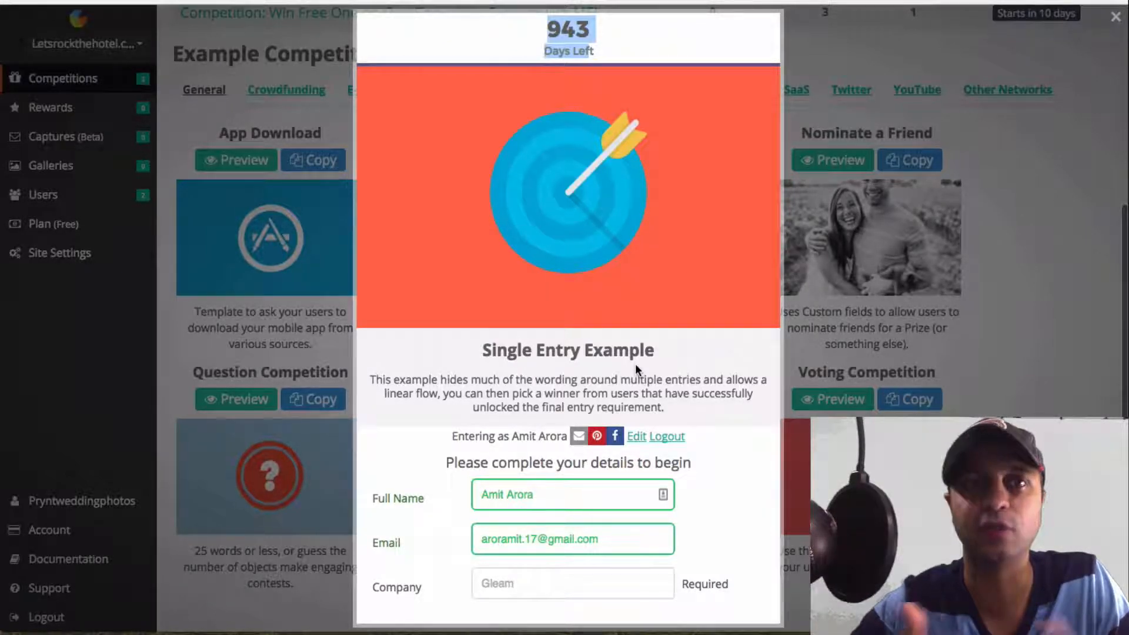
scroll(635, 370, down, 3)
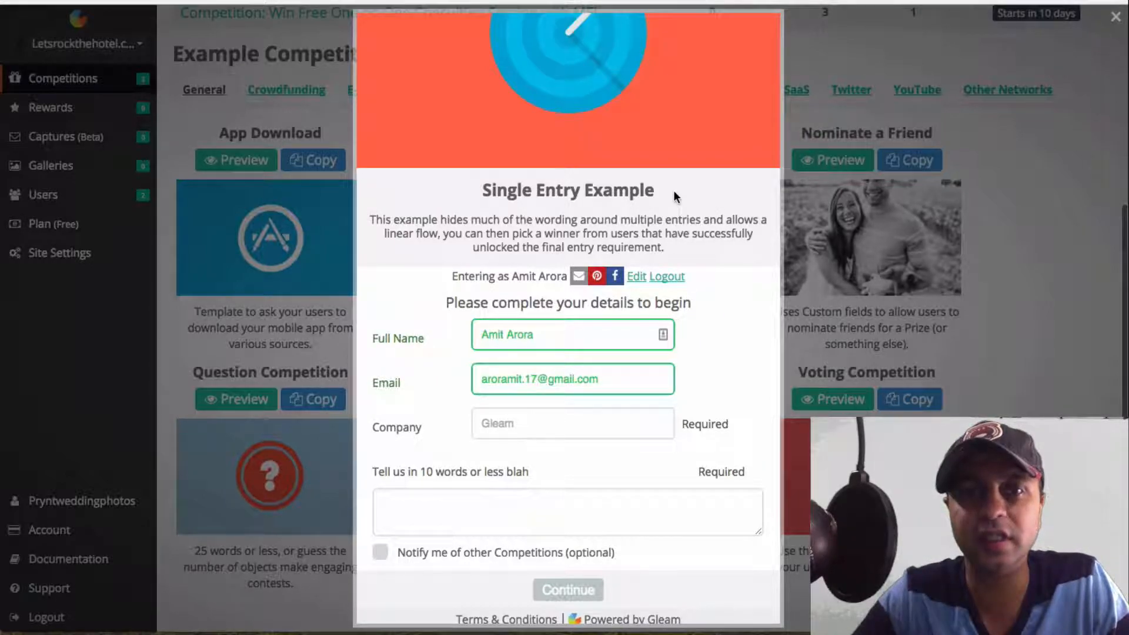
scroll(673, 190, up, 3)
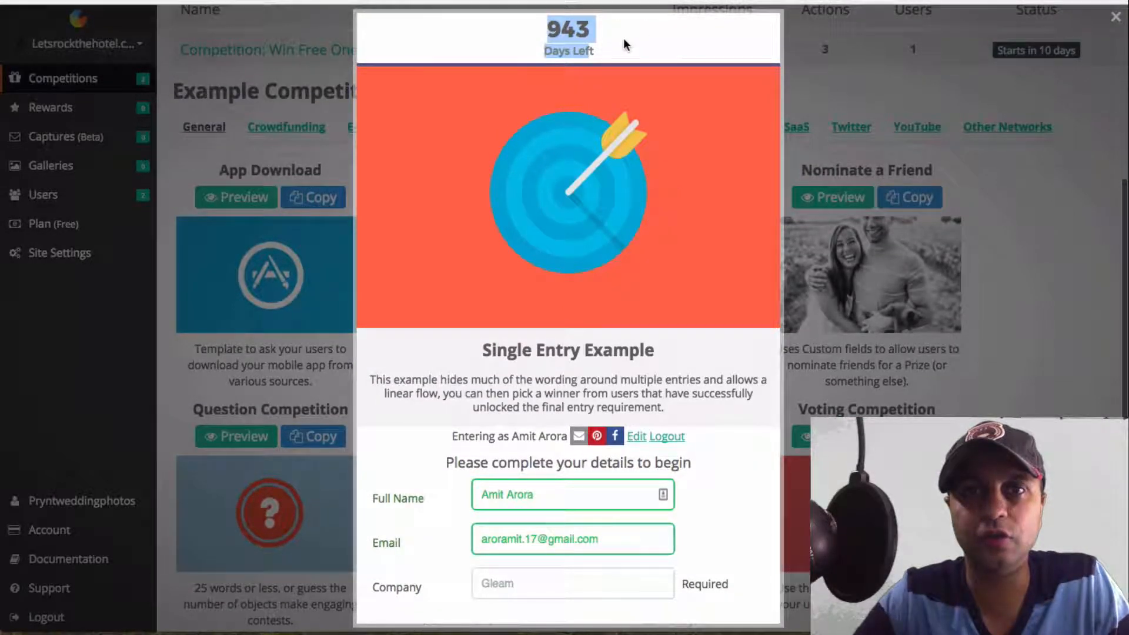
drag(547, 22, 605, 51)
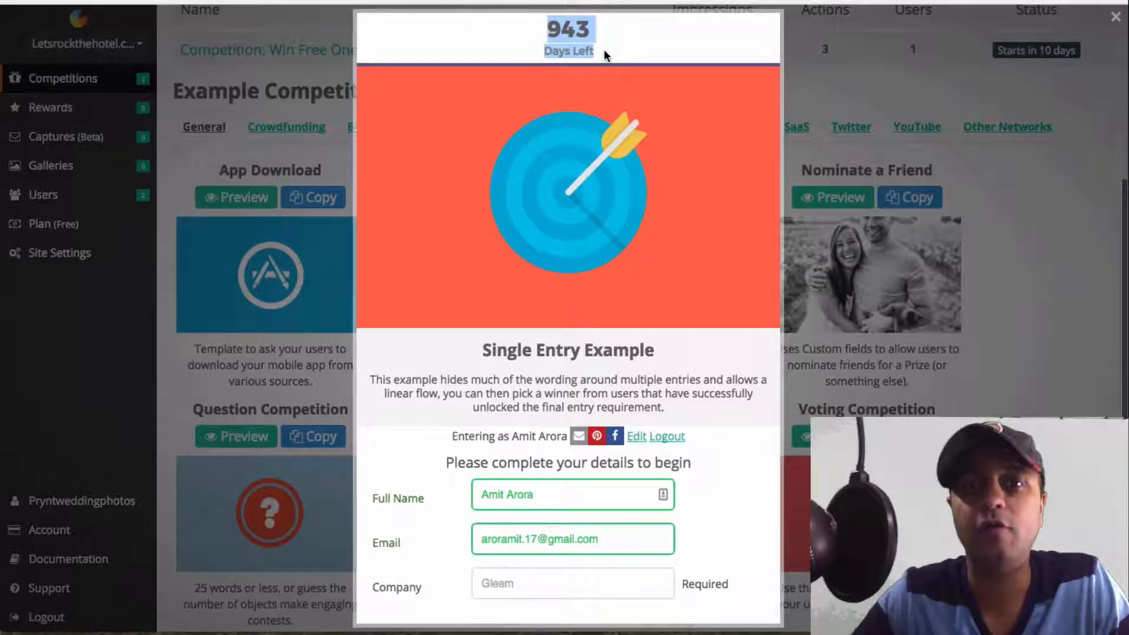
scroll(604, 49, down, 3)
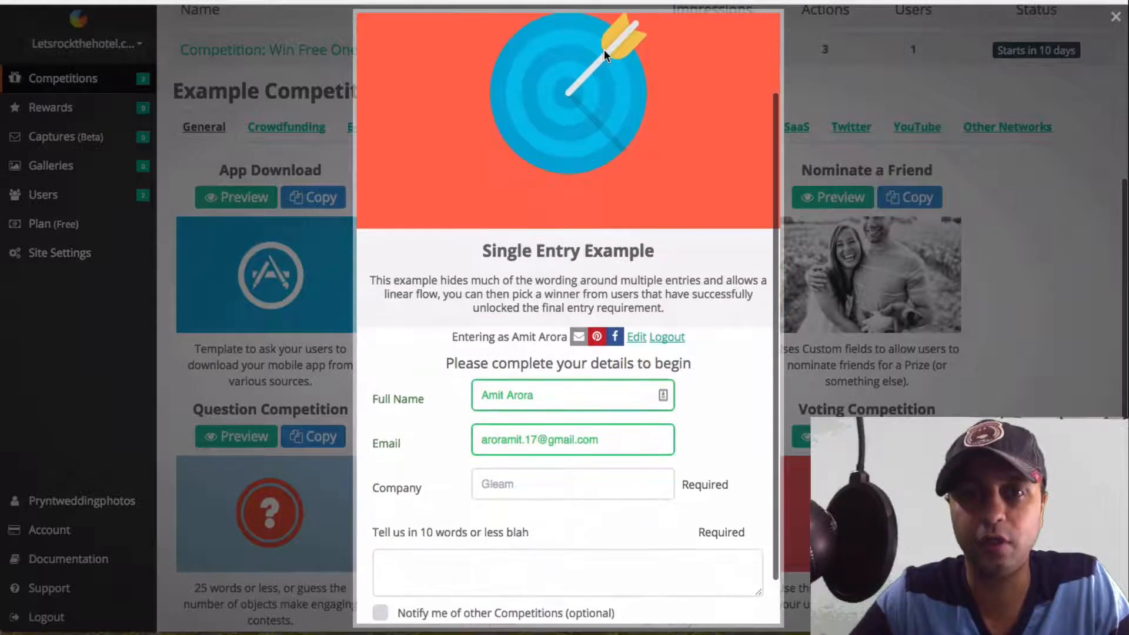
drag(486, 251, 679, 247)
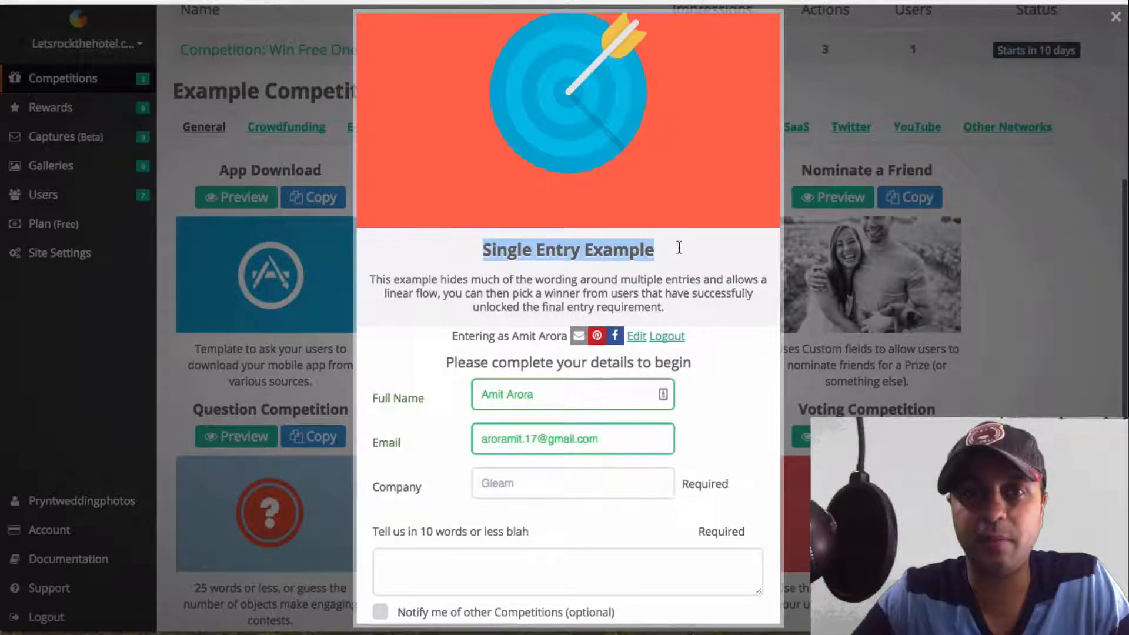
drag(682, 303, 374, 269)
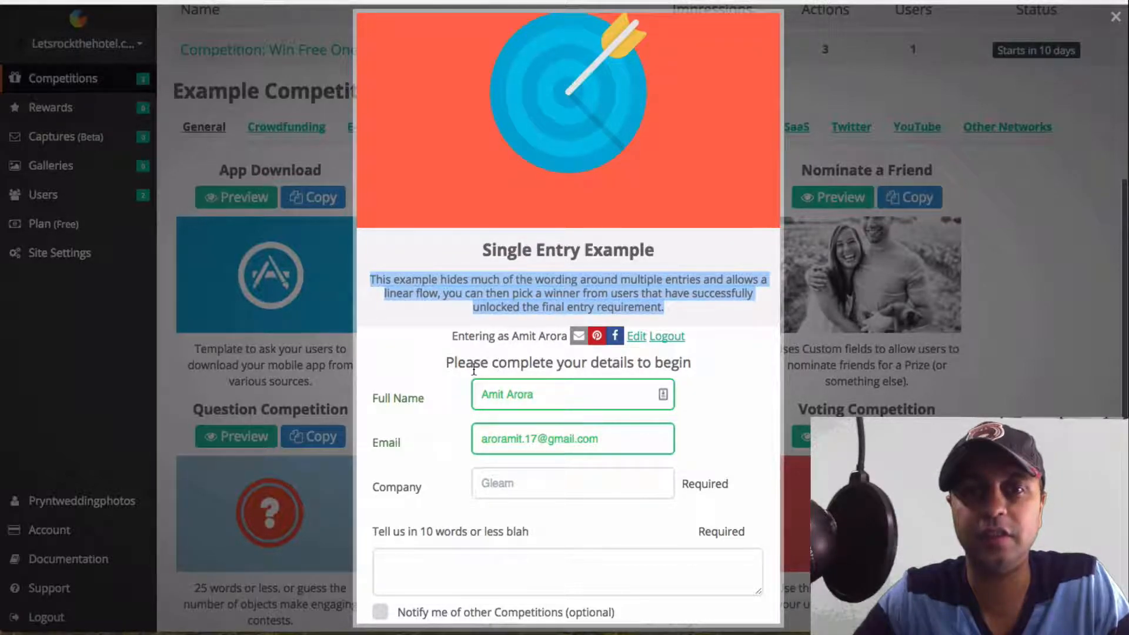
scroll(540, 392, down, 2)
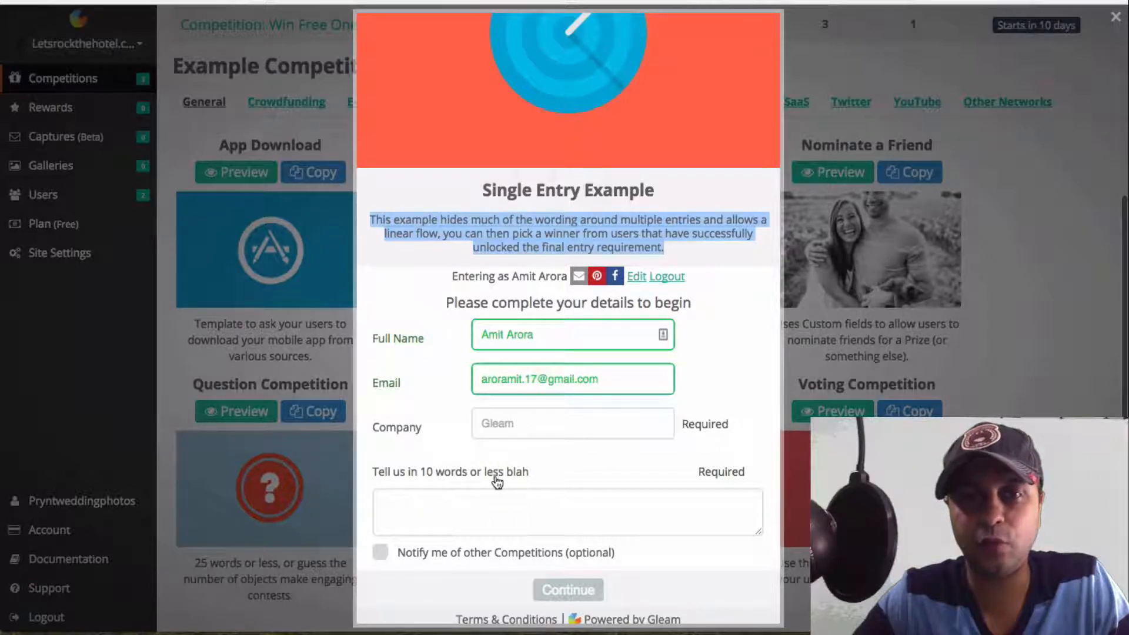
scroll(492, 497, down, 1)
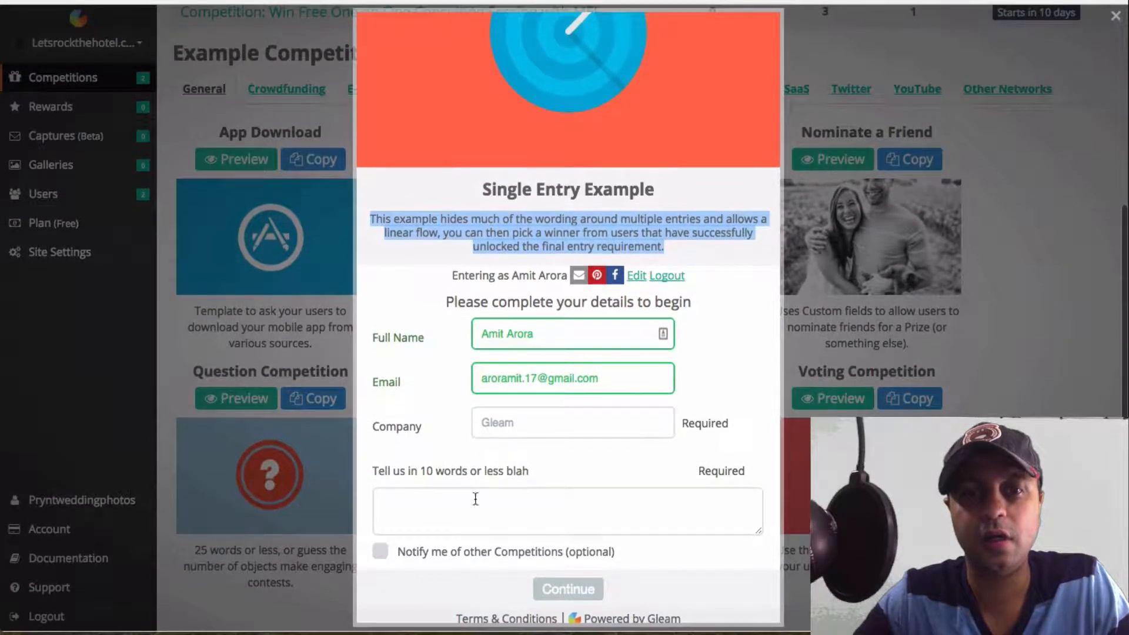
Tick the option to be notified of other competitions in the example entry form and close the preview
click(381, 557)
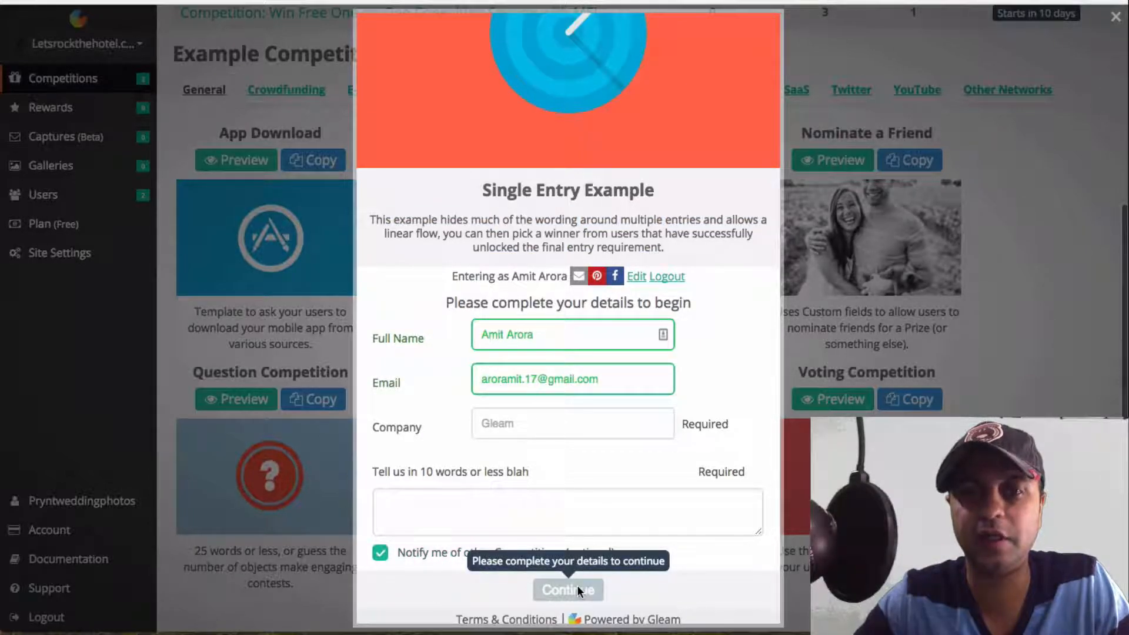
scroll(579, 590, up, 5)
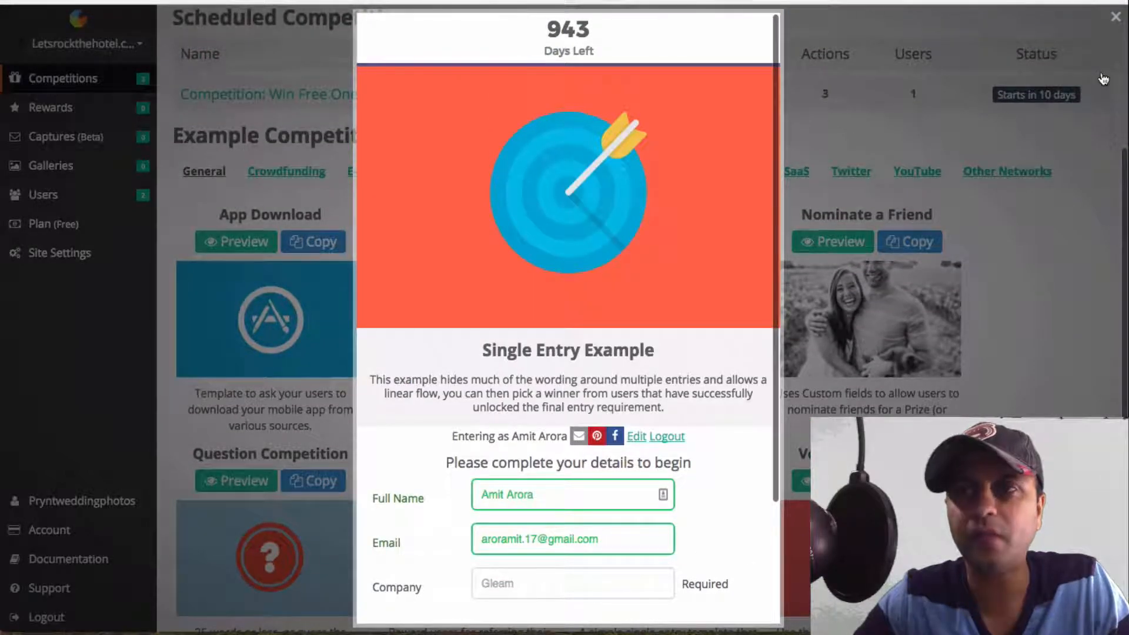
click(1115, 18)
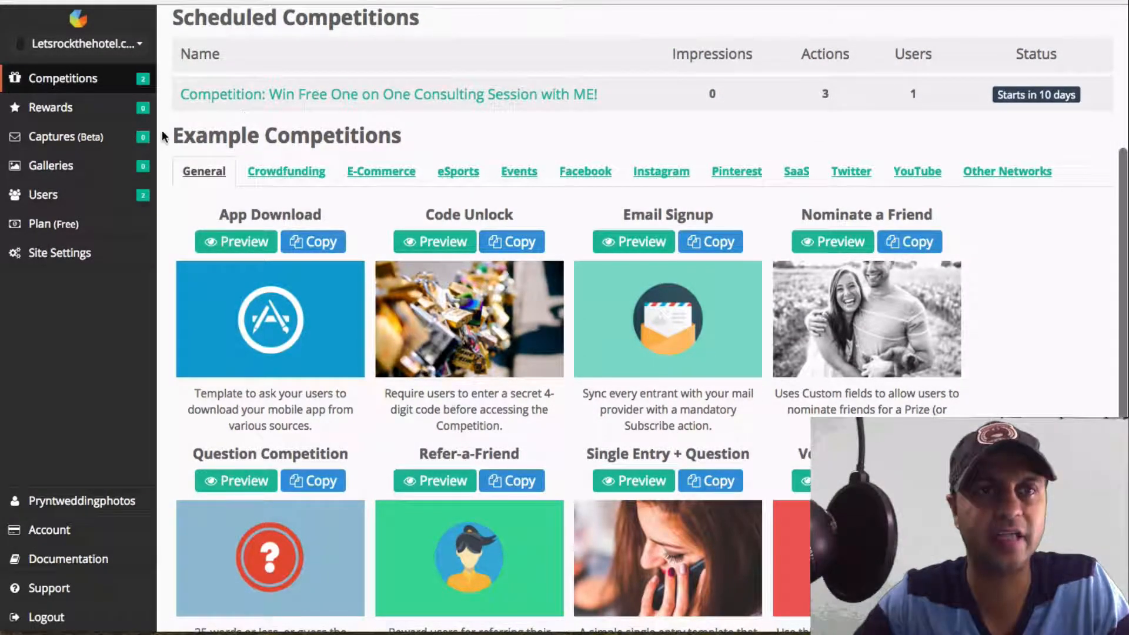
Start a new competition and name it "Enter to Win 1 Yr Free Subscription to Teachable.com"
scroll(162, 139, up, 4)
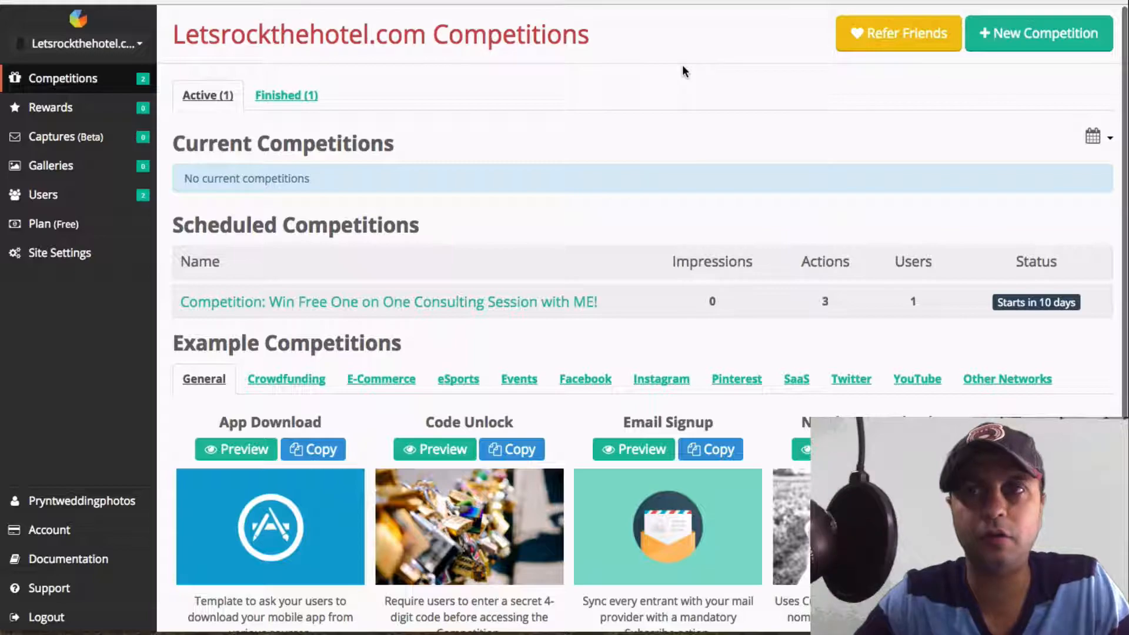
click(1023, 47)
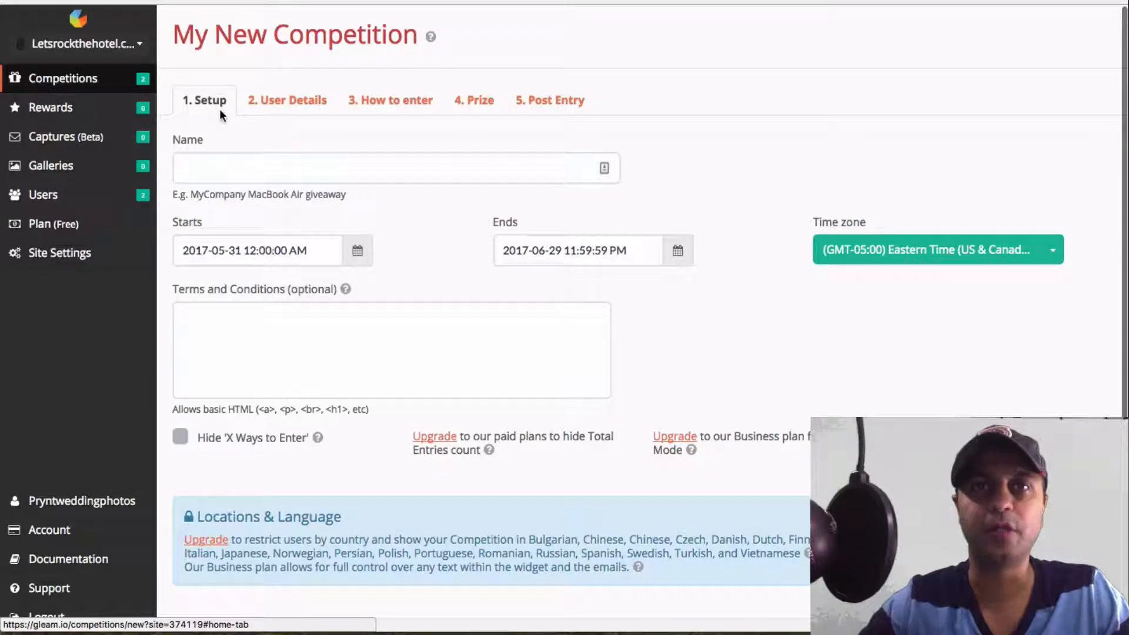
click(244, 164)
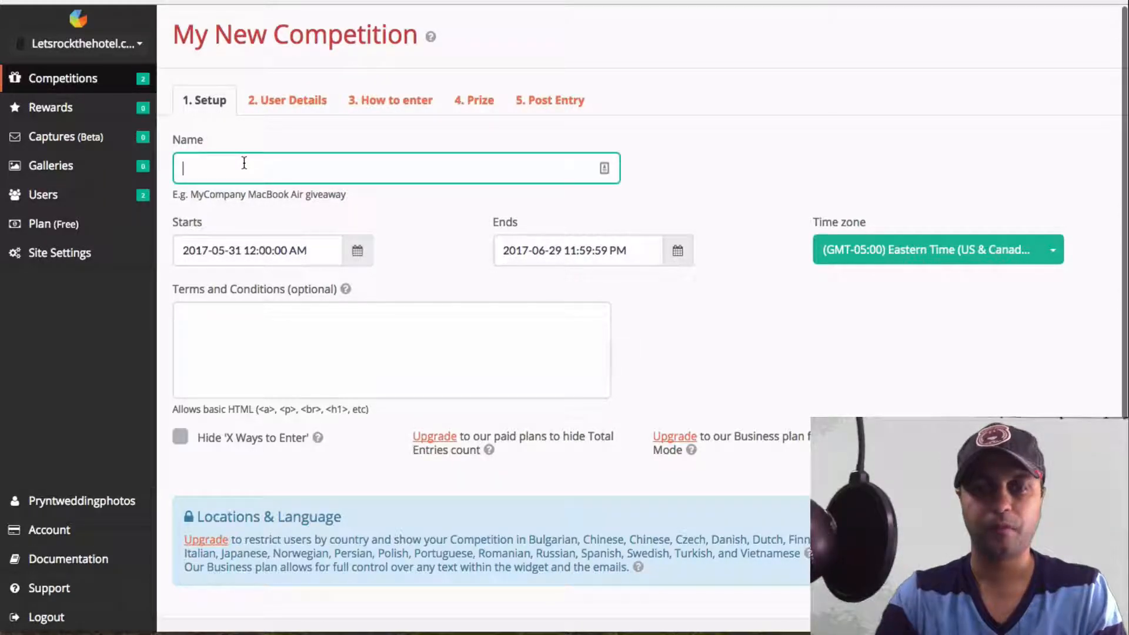
text(Enter to Win)
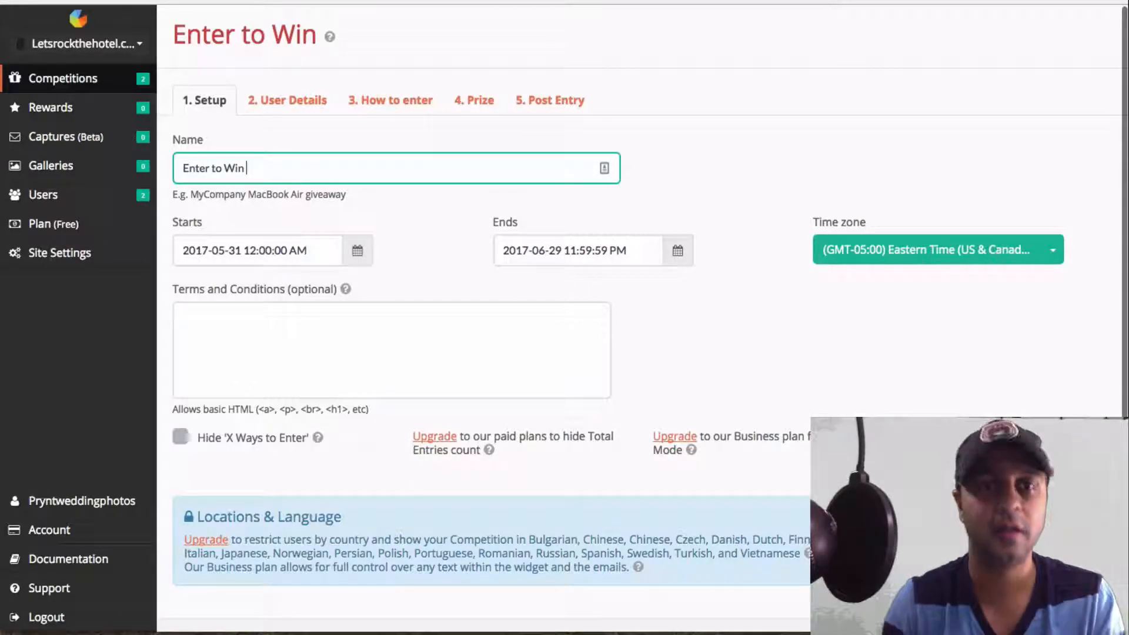
text(1 Yr)
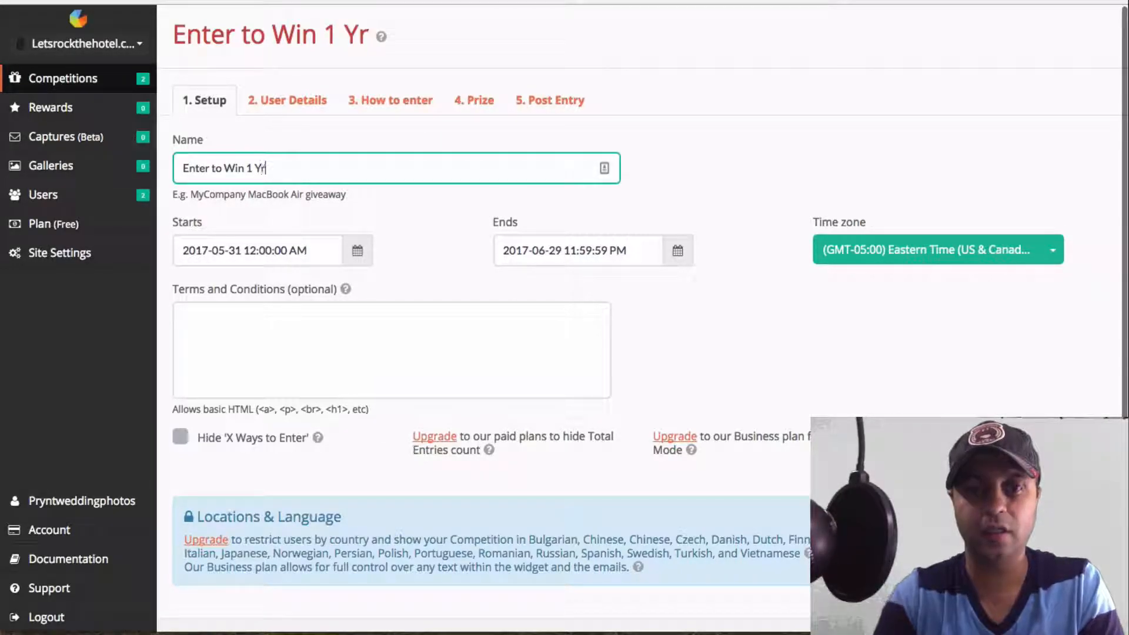
text( Free Subscriptin)
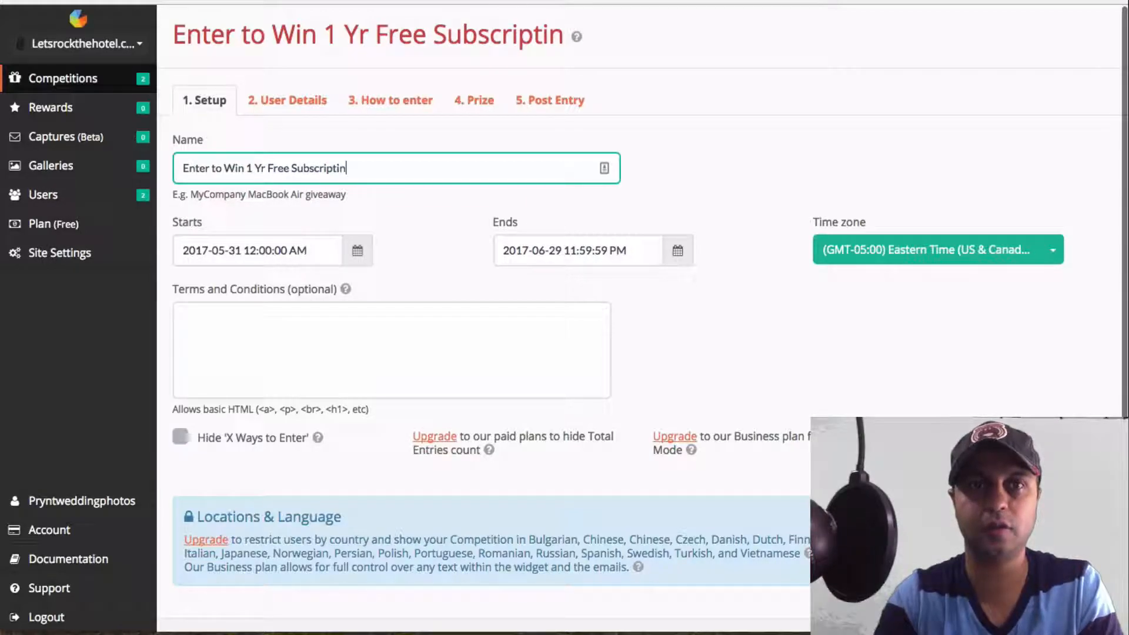
key(alt+BackSpace)
text(Subs)
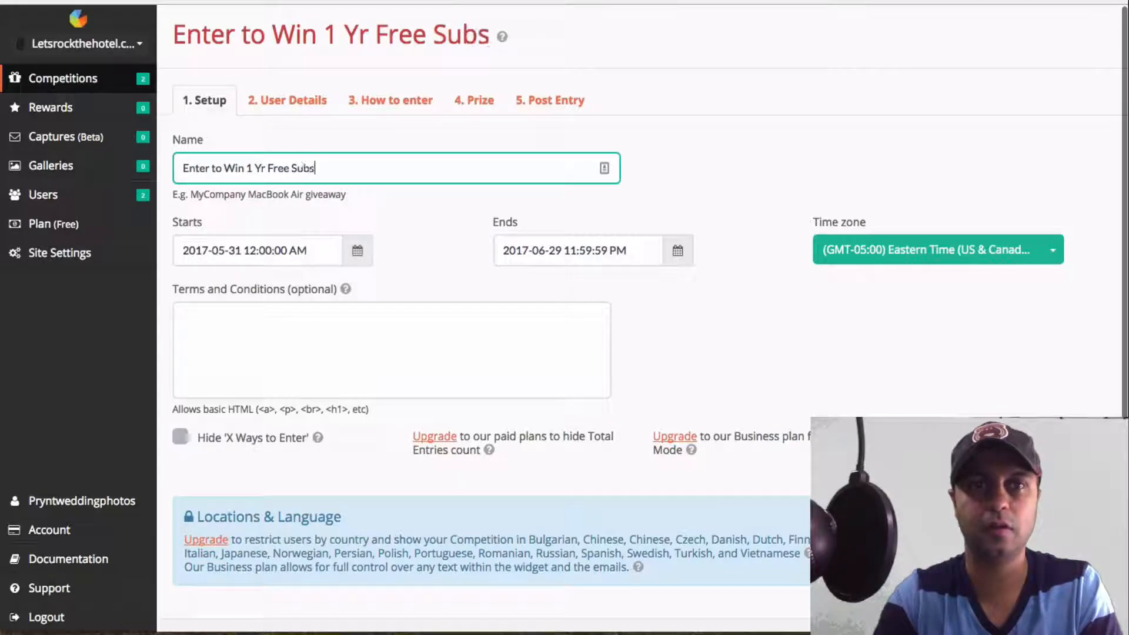
text(cription to Teachable.com)
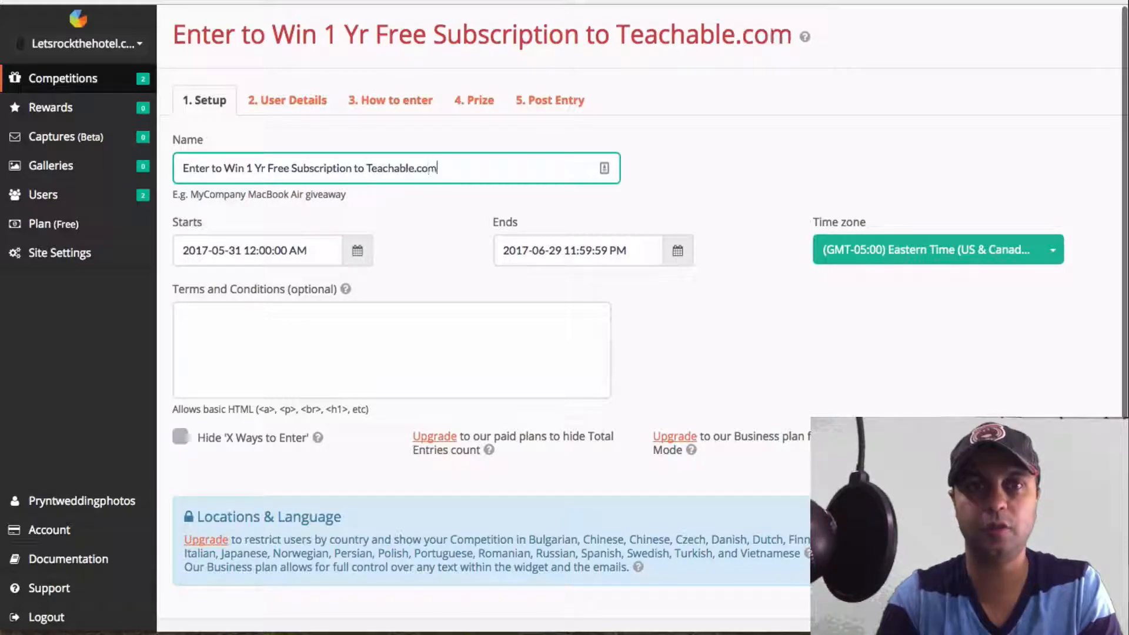
Replace "Teachable.com" in the competition name with "Myschool"
key(alt+shift+Left)
key(alt+shift+Left)
key(BackSpace)
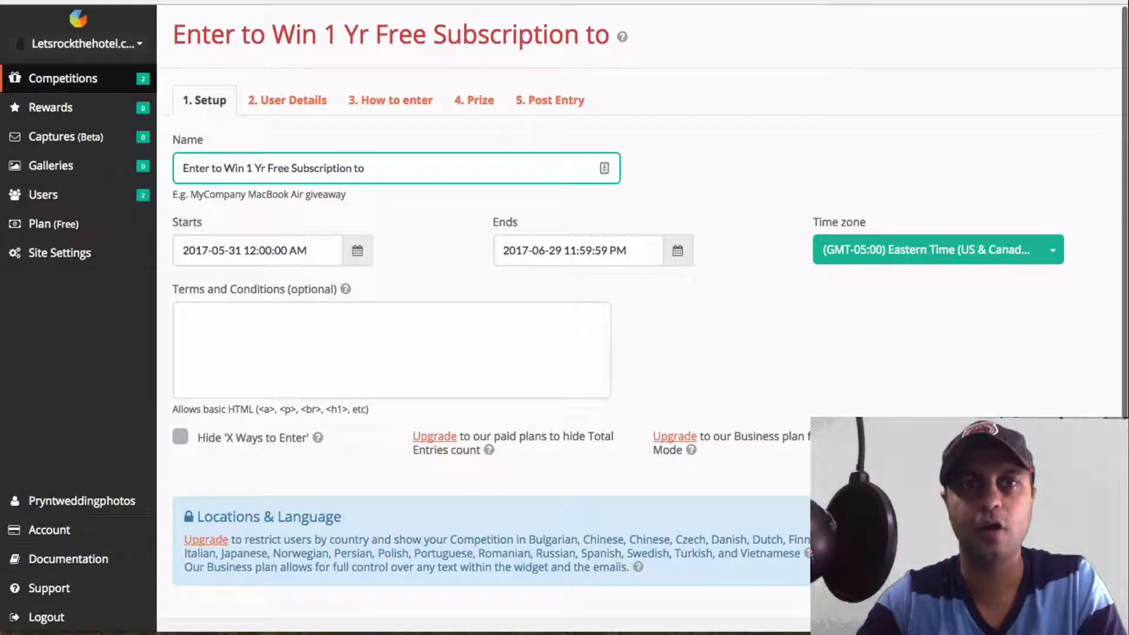
text(Mysh)
key(BackSpace)
text(chool)
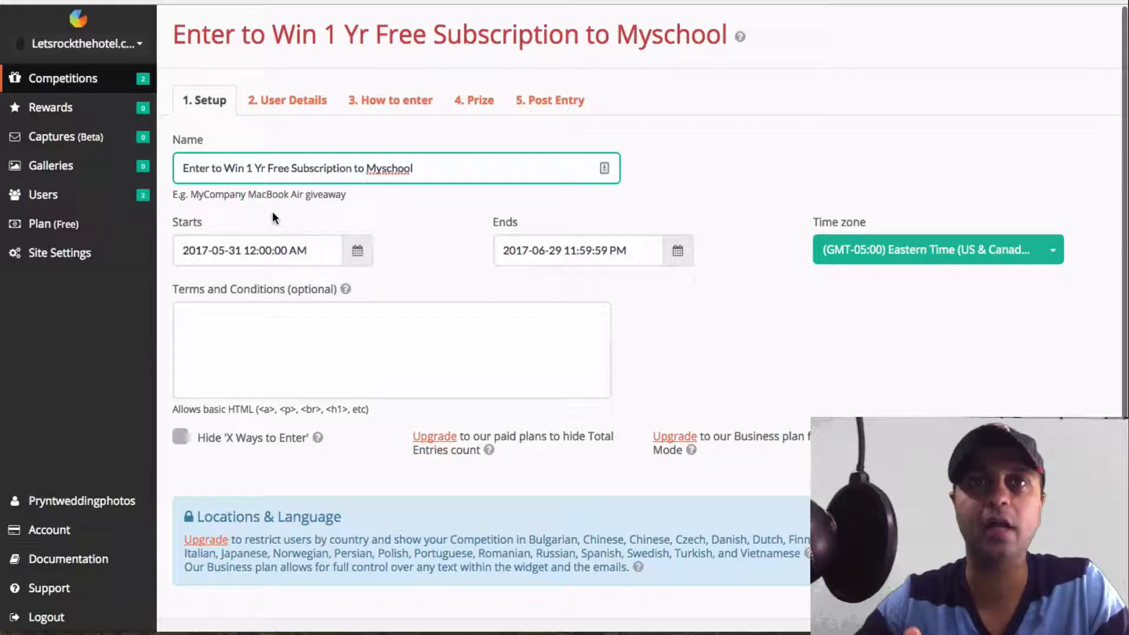
Set the competition's start date to 2017-05-30 and its end date to 2017-07-31
click(359, 253)
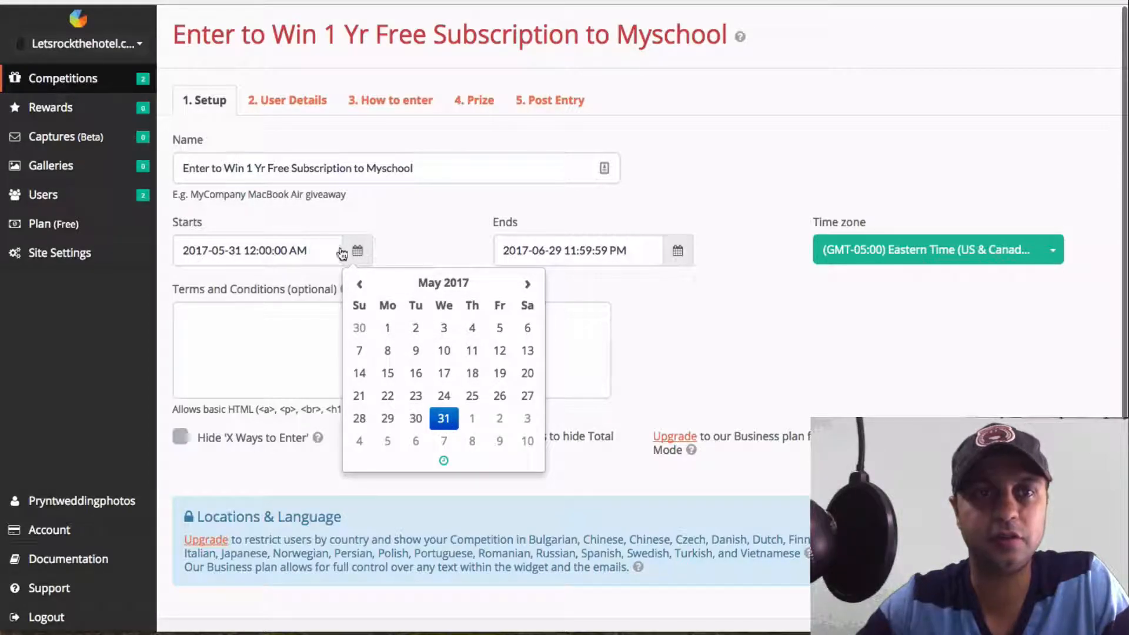
click(417, 421)
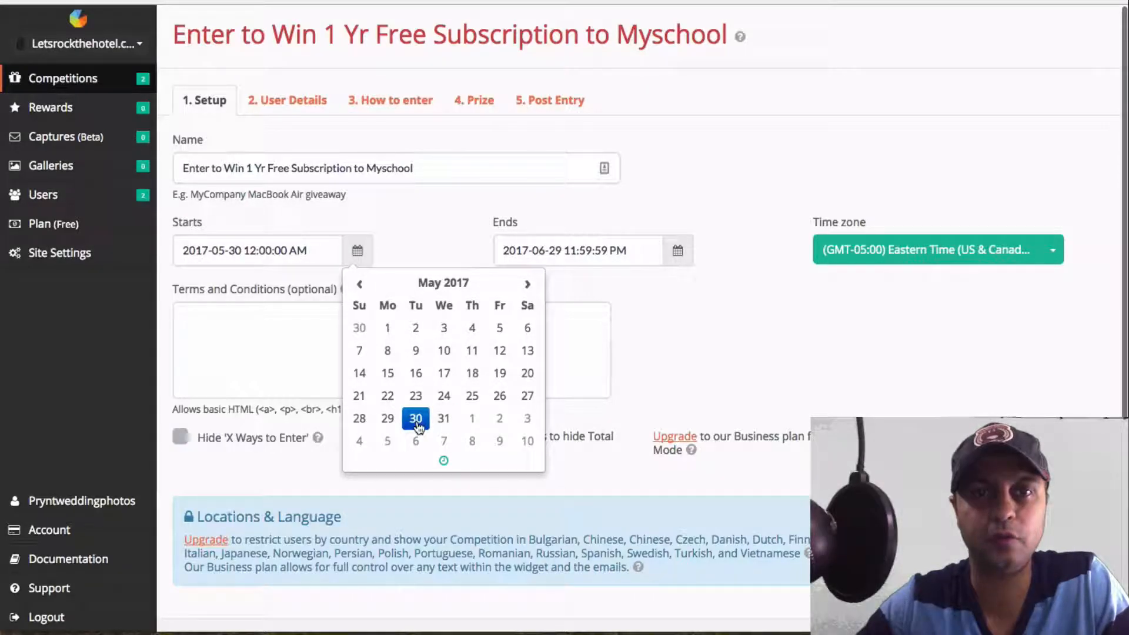
click(569, 374)
click(676, 256)
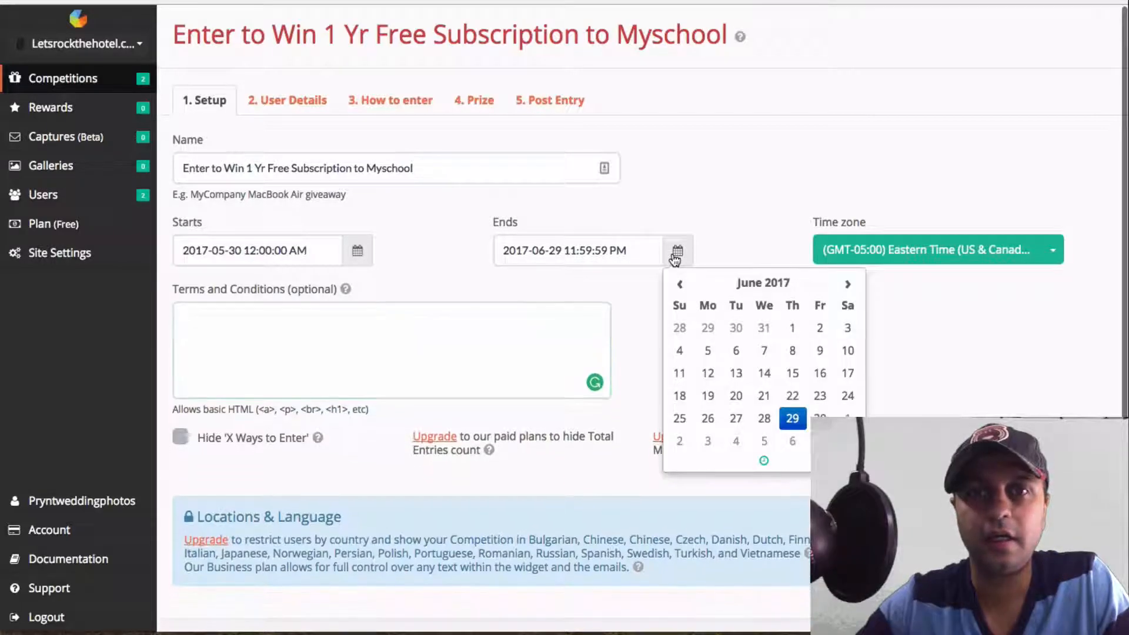
click(847, 284)
click(705, 441)
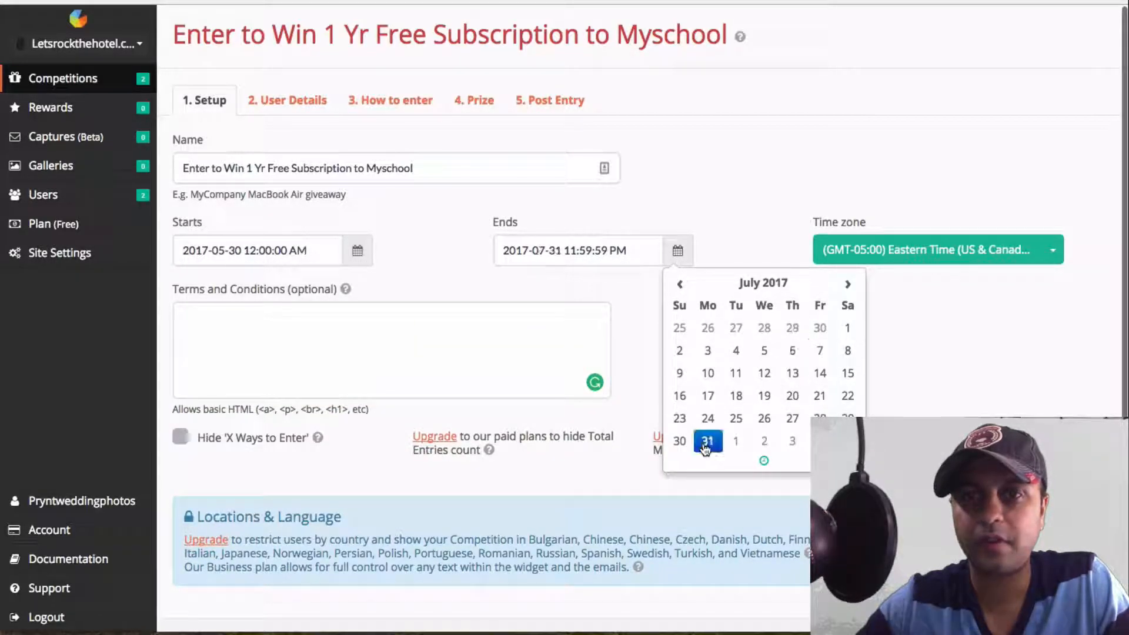
Open the competition's empty Terms and Conditions text for editing
click(504, 345)
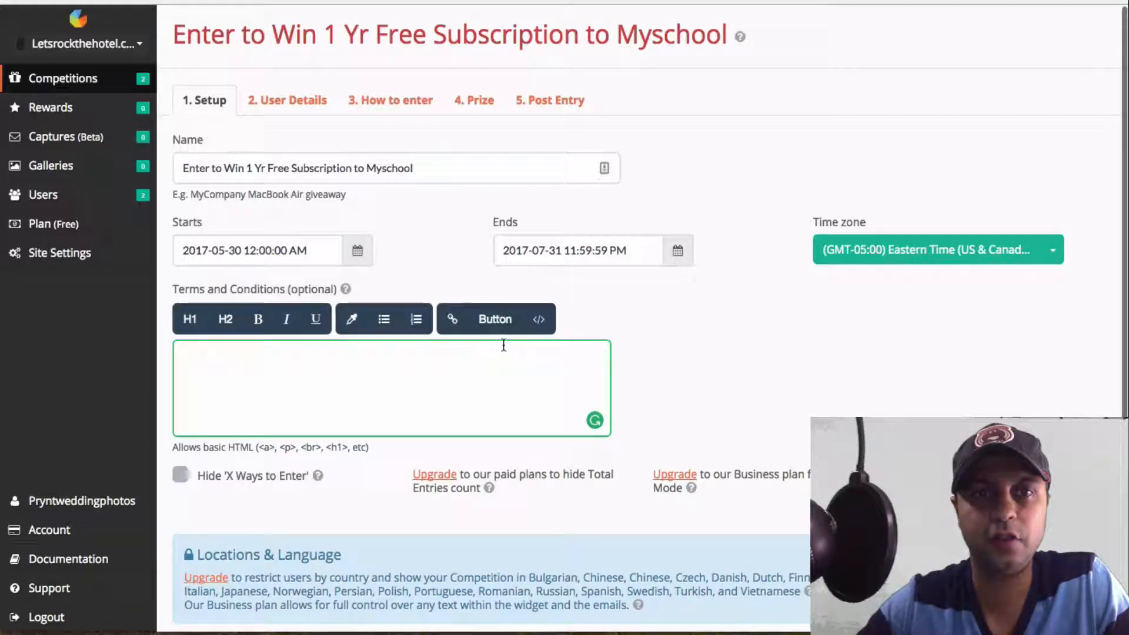
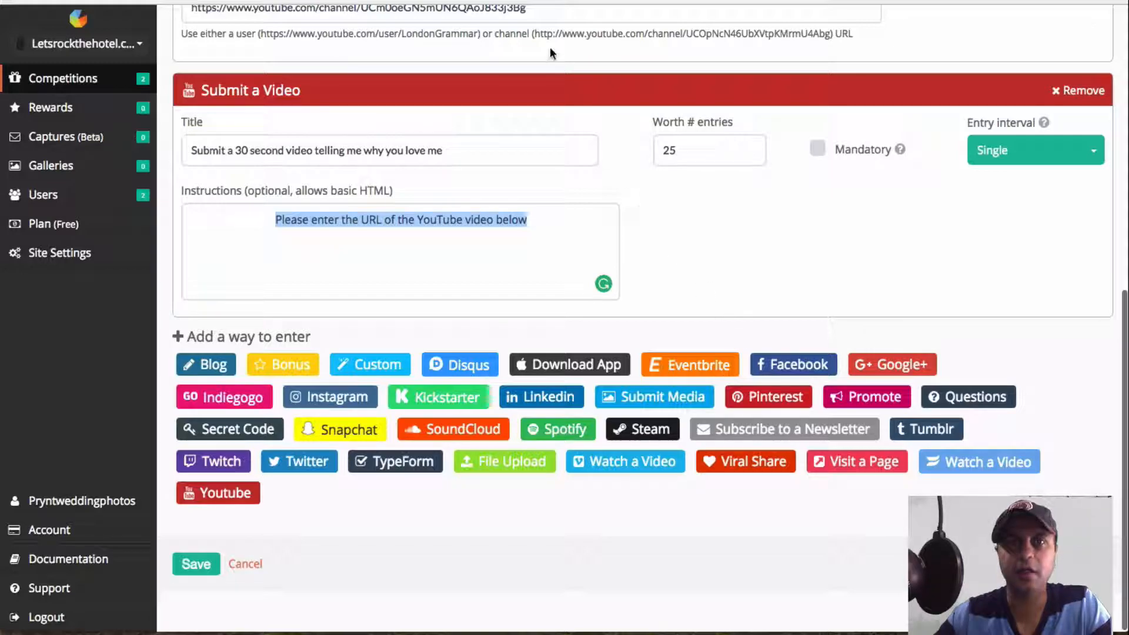
click(552, 405)
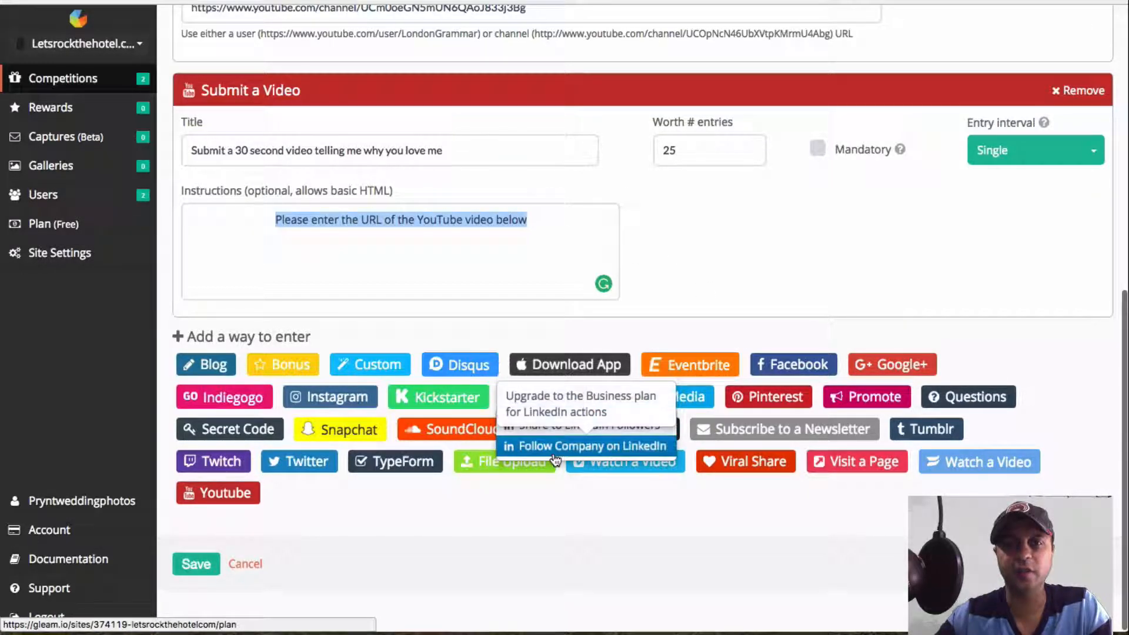
click(595, 516)
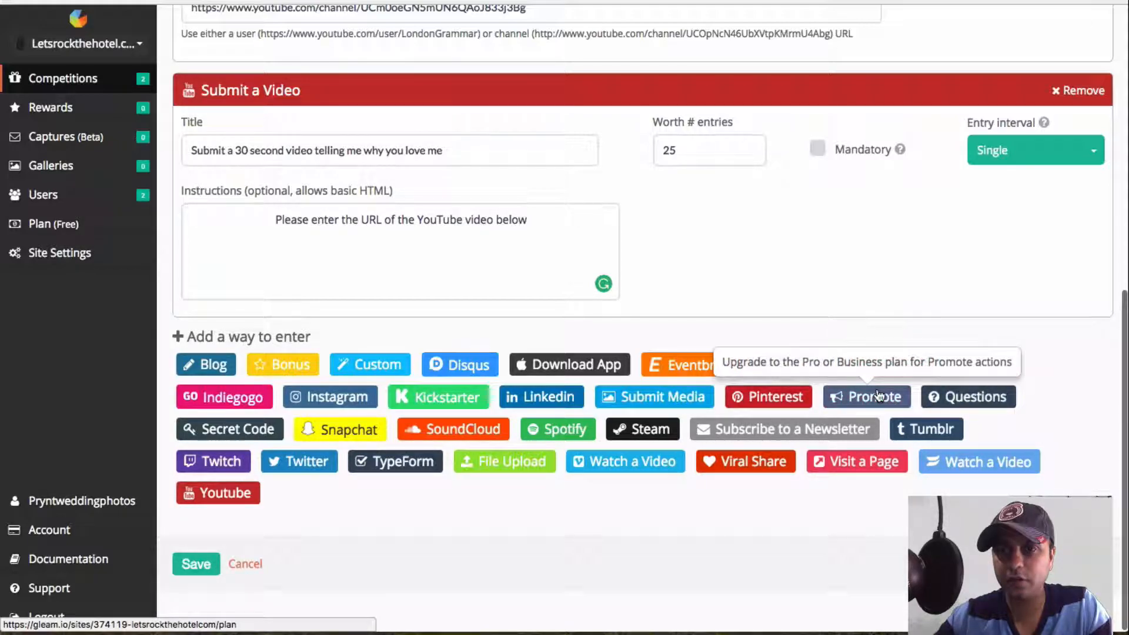
Add a Visit On Pinterest entry method and paste the Pinterest news_hub URL from the clipboard history as its username
click(768, 400)
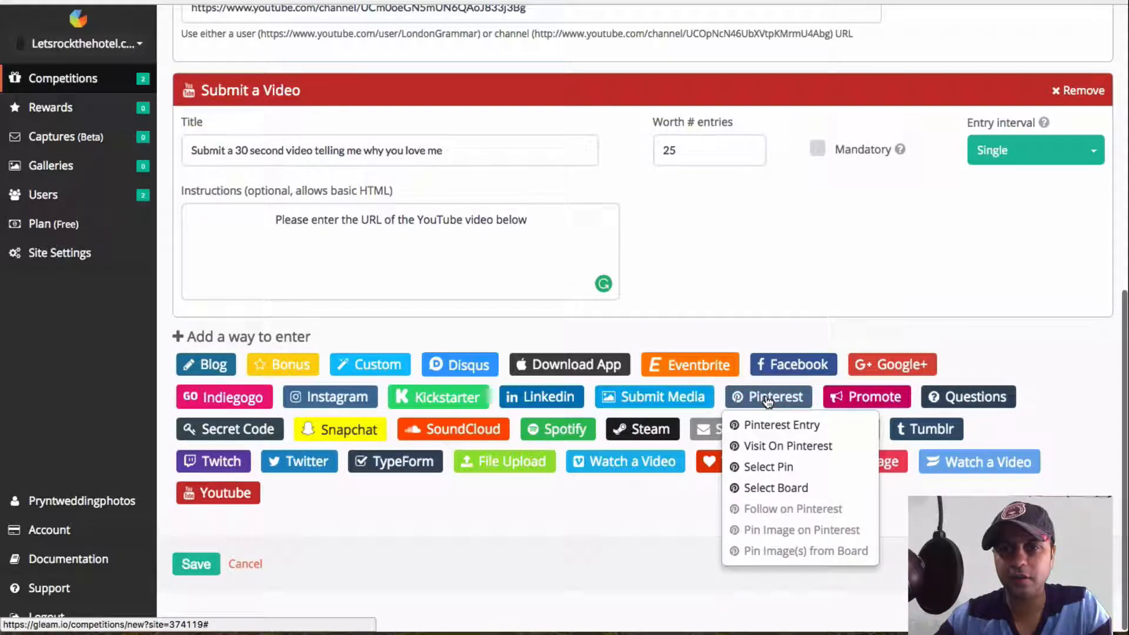
click(776, 448)
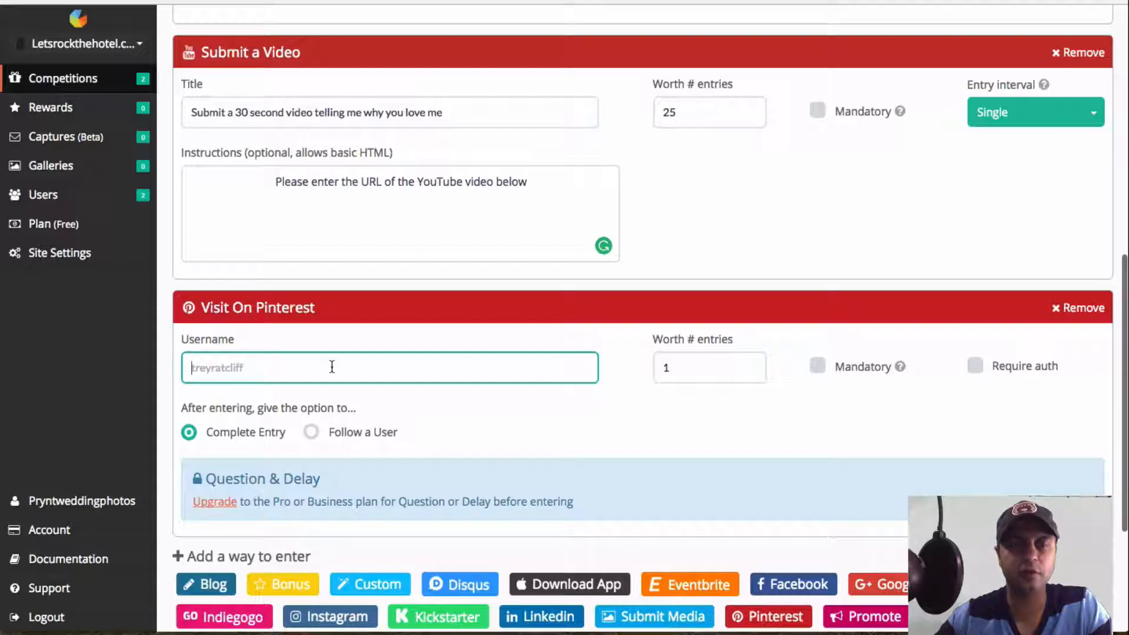
click(694, 1)
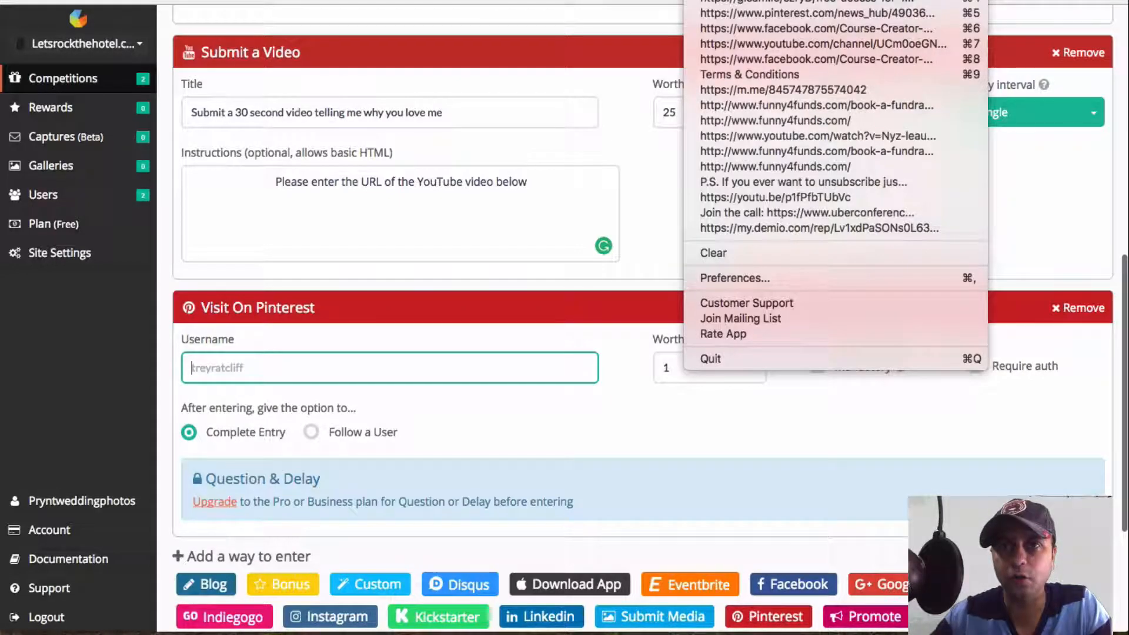
click(759, 13)
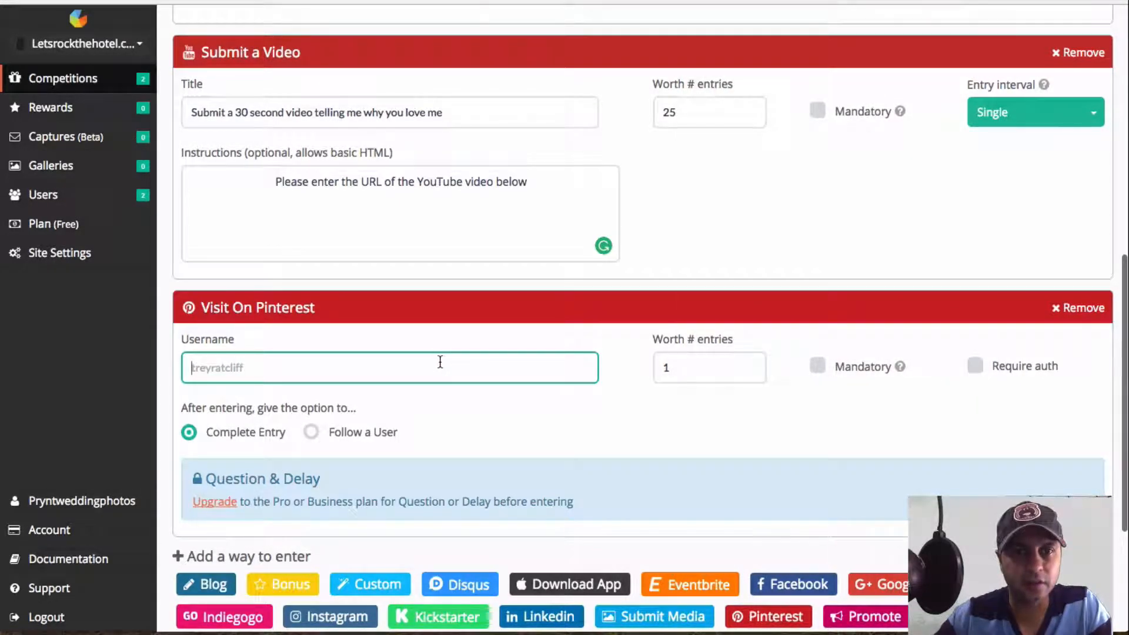
key(super+v)
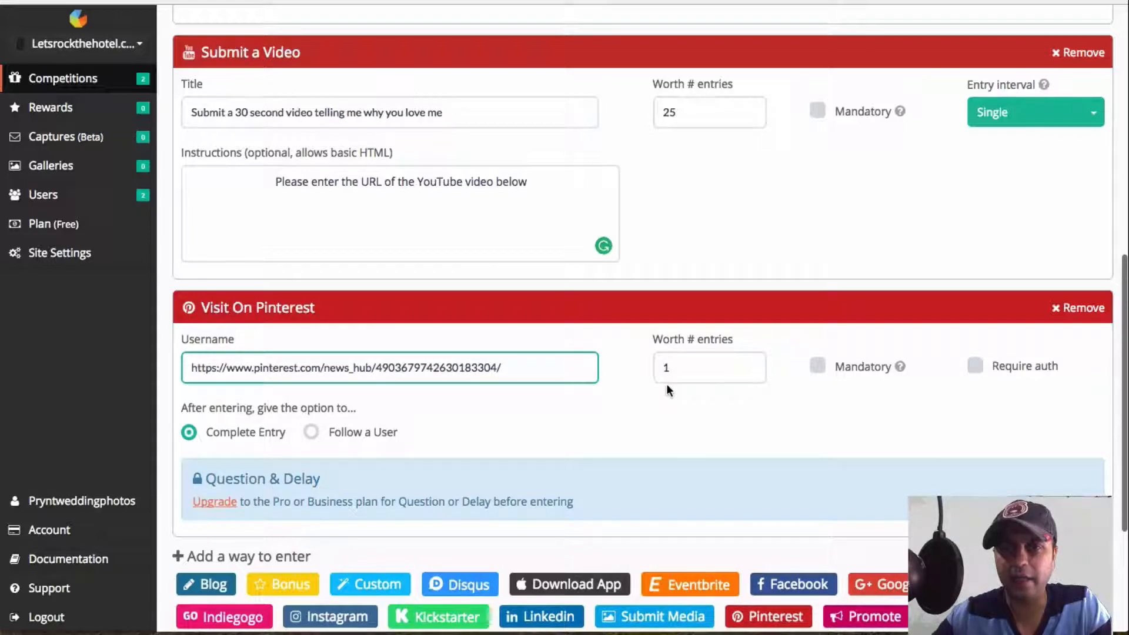
Make the Visit On Pinterest action worth 10 entries
click(692, 375)
key(BackSpace)
text(1)
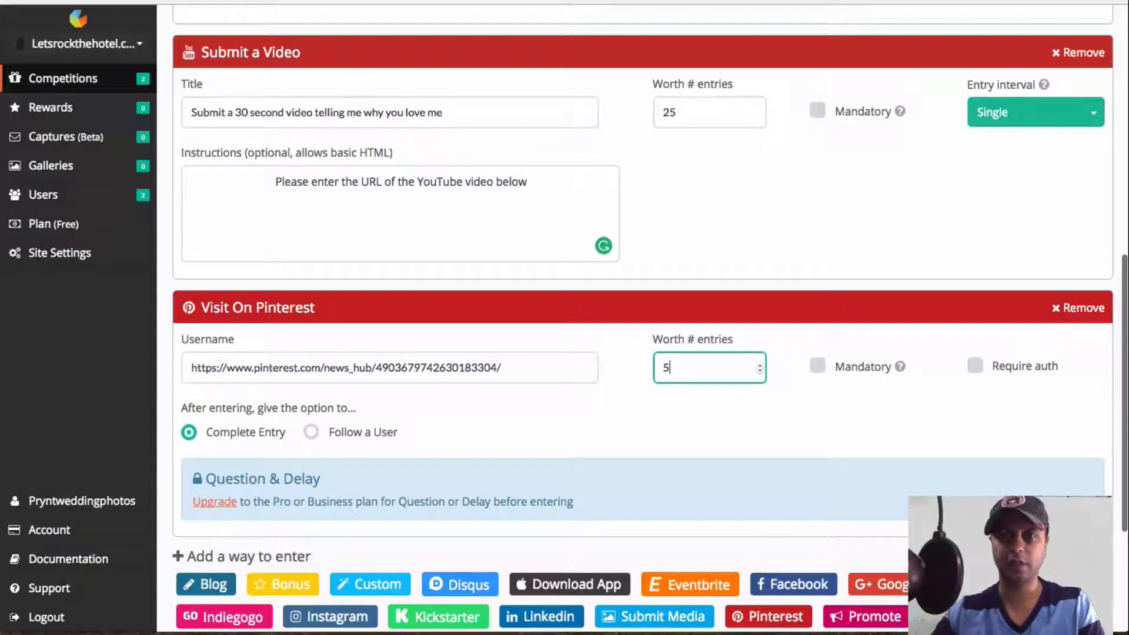
key(BackSpace)
text(10)
click(904, 405)
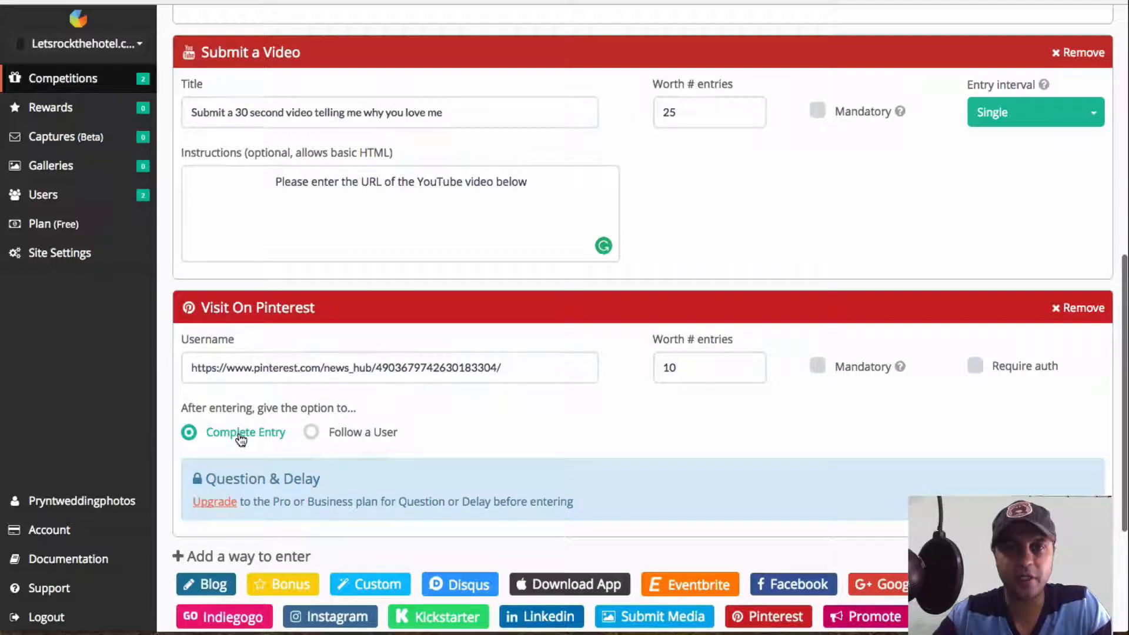
Review the configured Facebook, YouTube and Pinterest entry methods and their entry values
scroll(643, 405, down, 4)
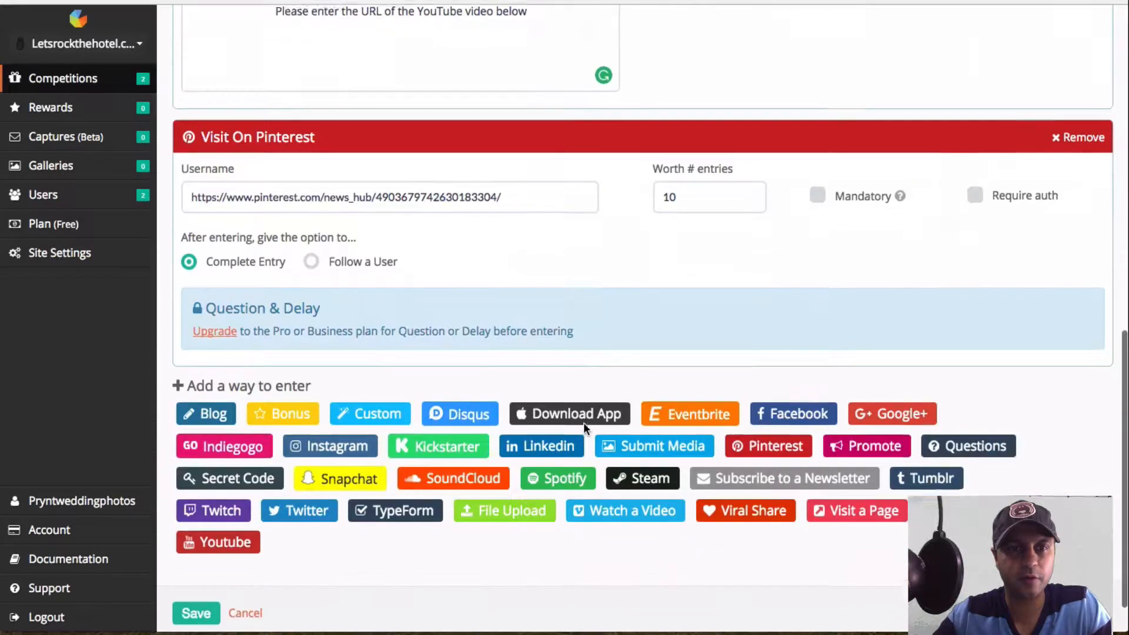
scroll(500, 205, up, 14)
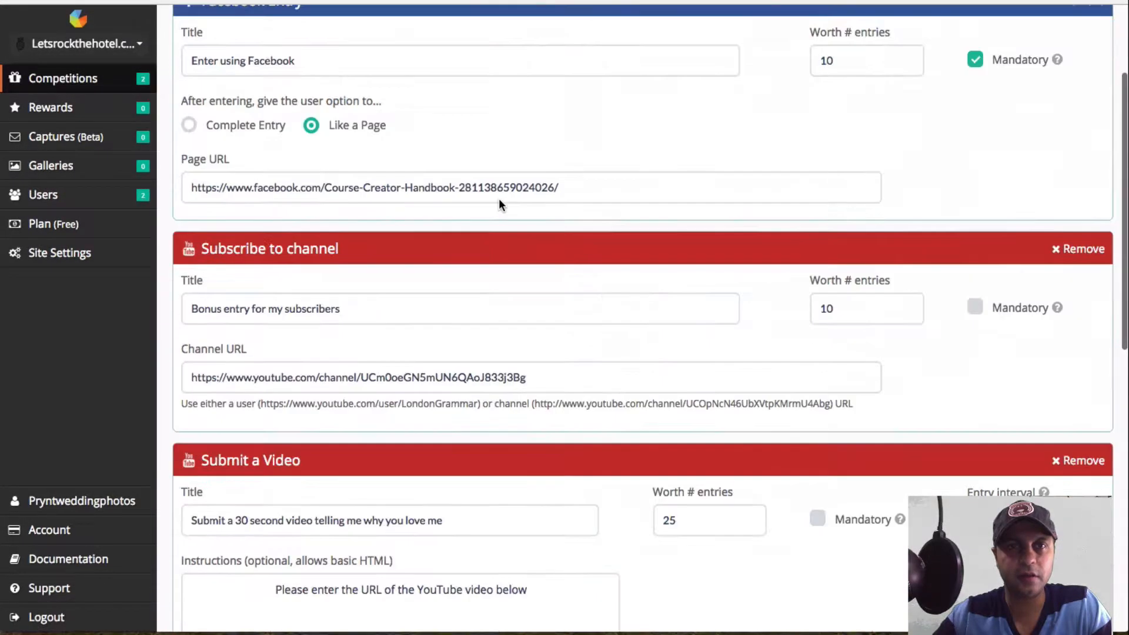
scroll(500, 205, down, 10)
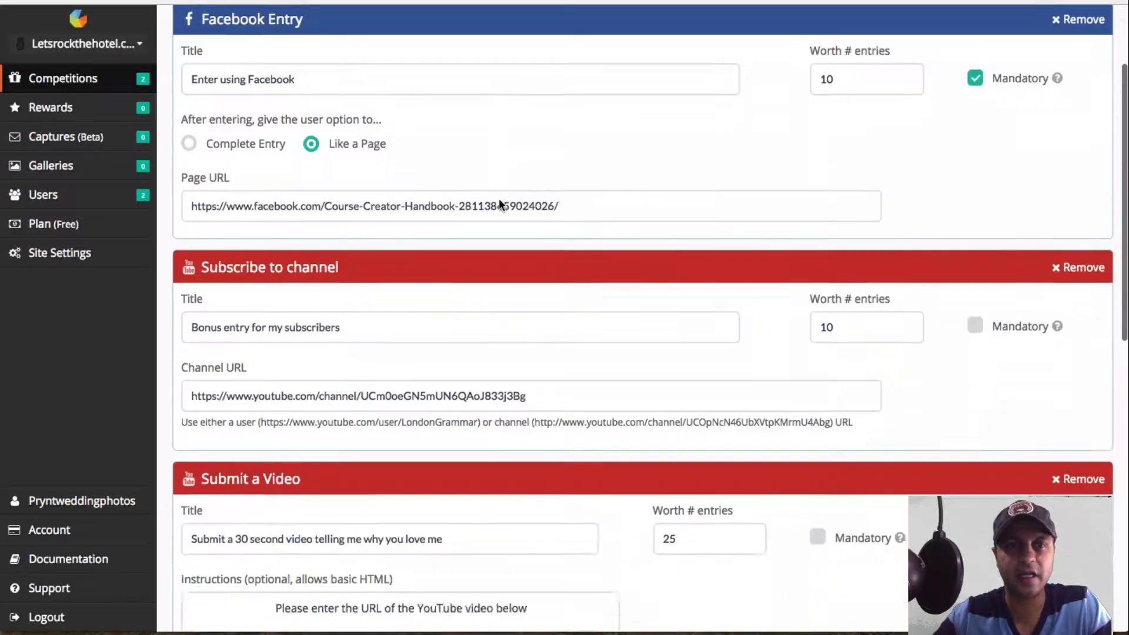
scroll(499, 198, up, 10)
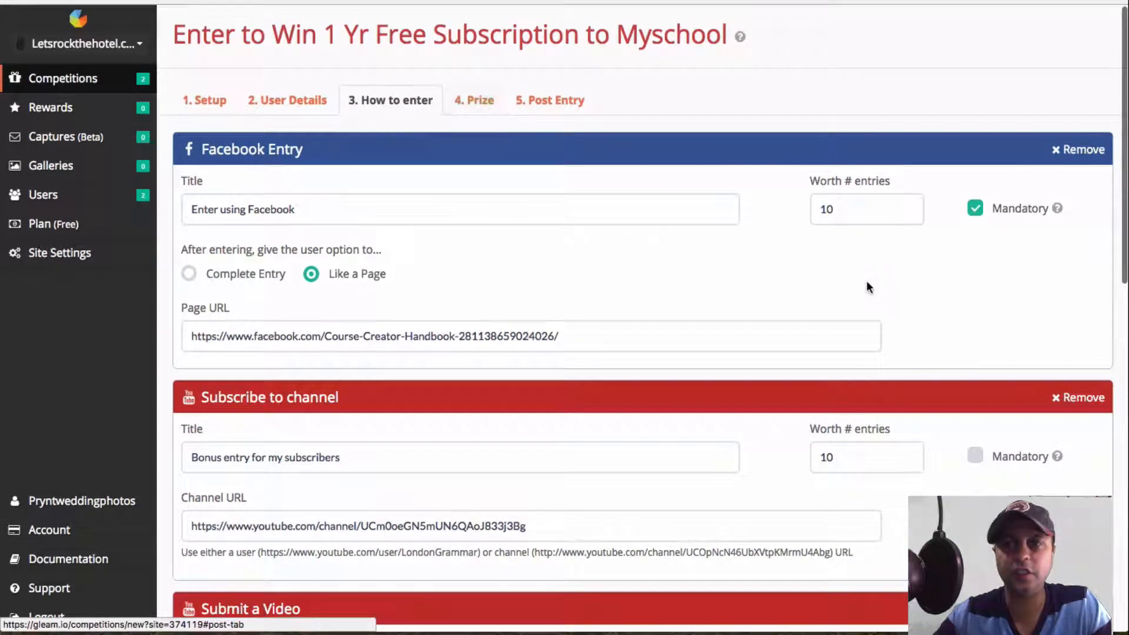
scroll(853, 445, down, 11)
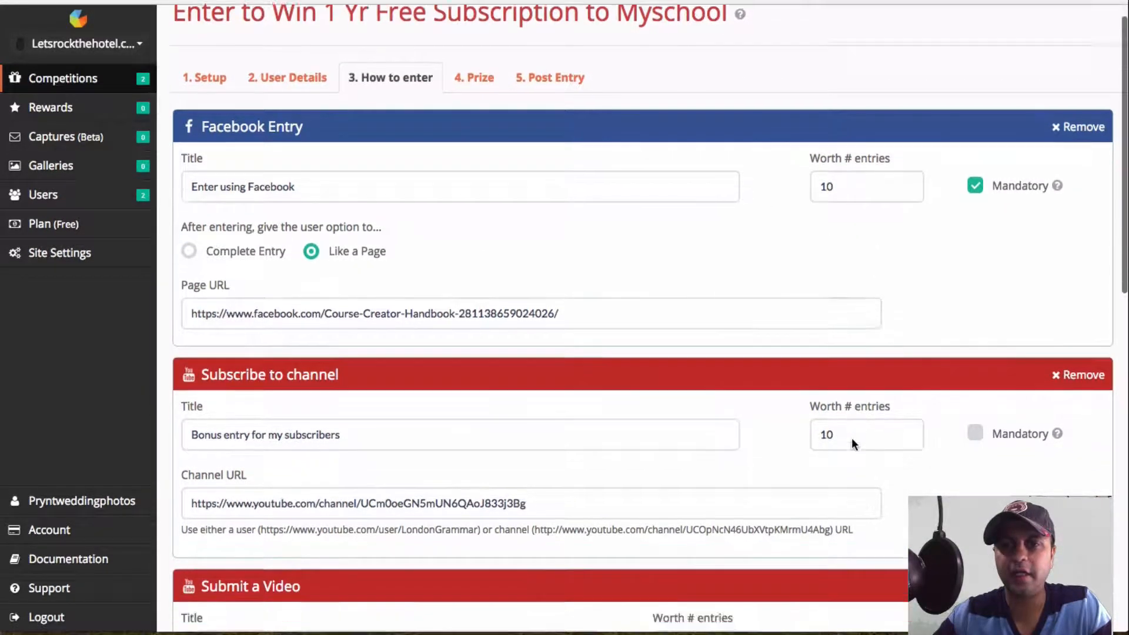
scroll(852, 445, up, 11)
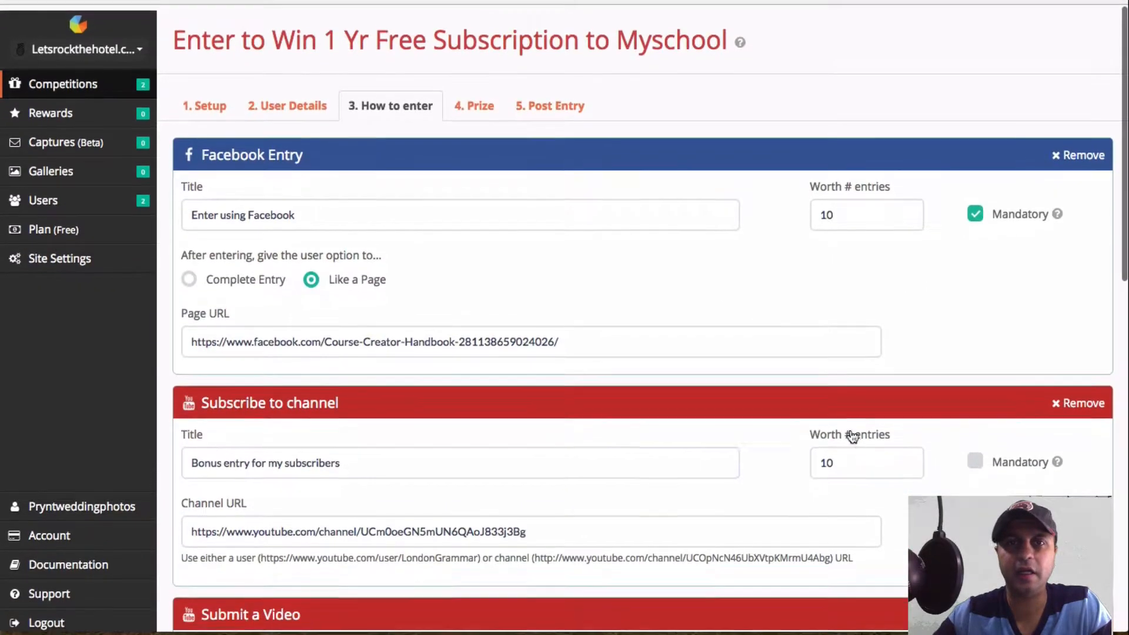
Copy the competition name "Enter to Win 1 Yr Free Subscription to Myschool" from the setup into the new prize's name
click(498, 105)
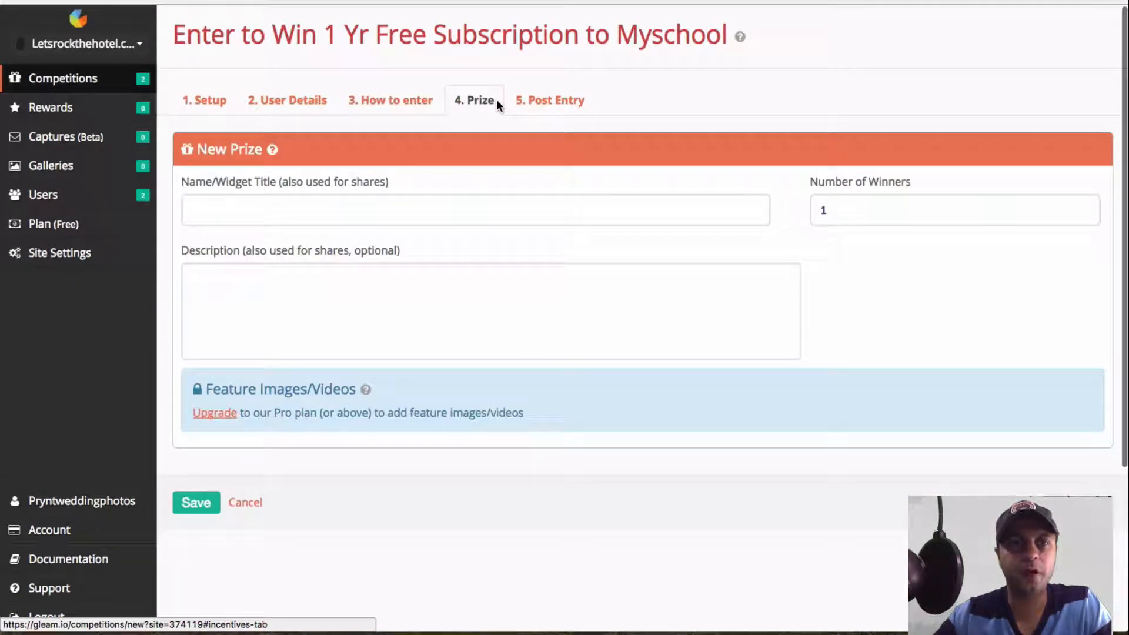
click(360, 206)
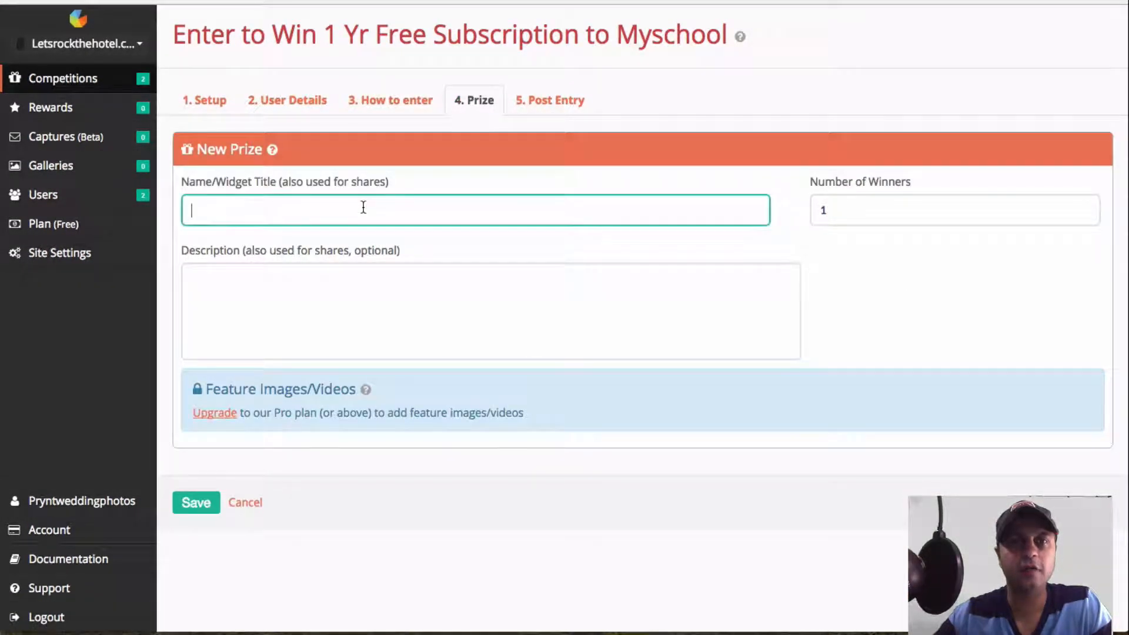
click(215, 106)
drag(415, 168, 118, 167)
key(ctrl+c)
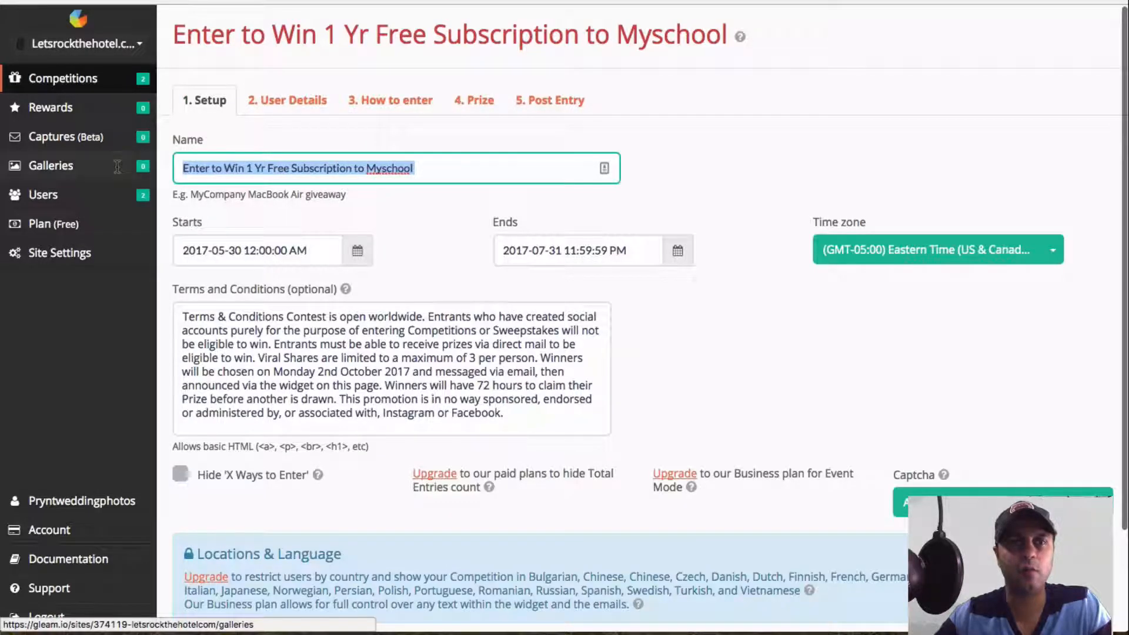
click(476, 101)
click(297, 211)
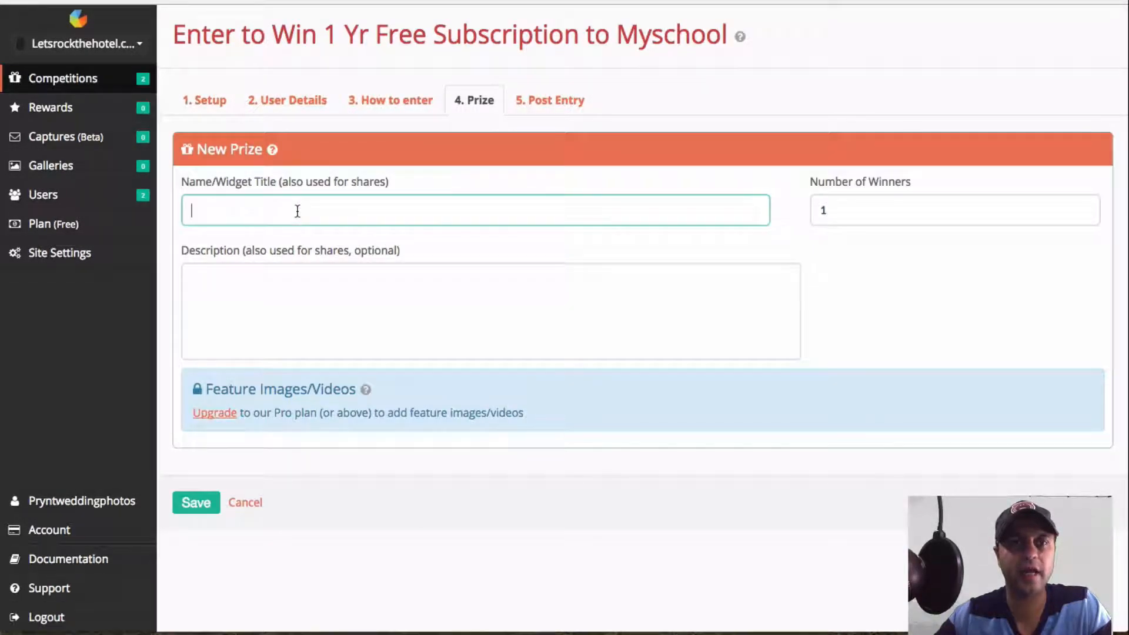
key(ctrl+v)
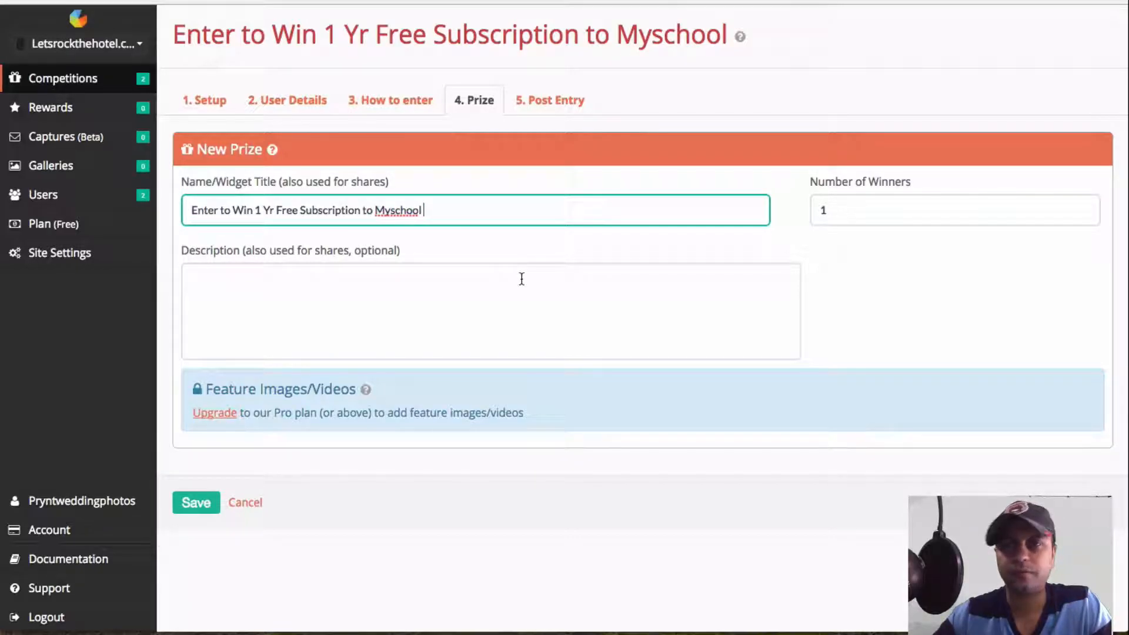
Set the prize's number of winners to 5
click(915, 213)
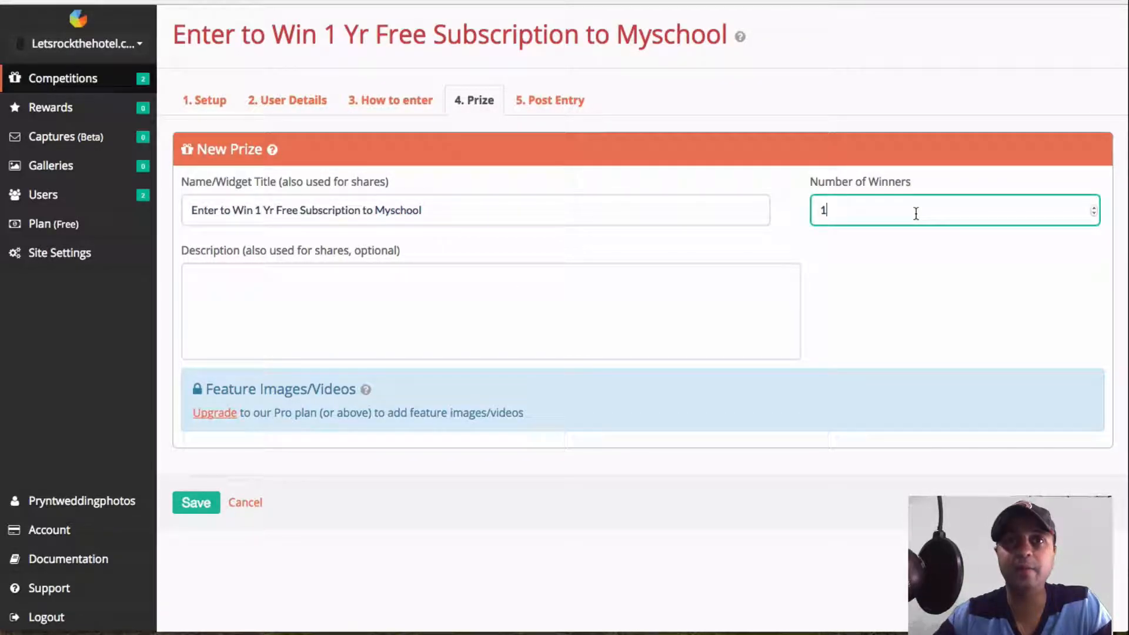
key(BackSpace)
text(5)
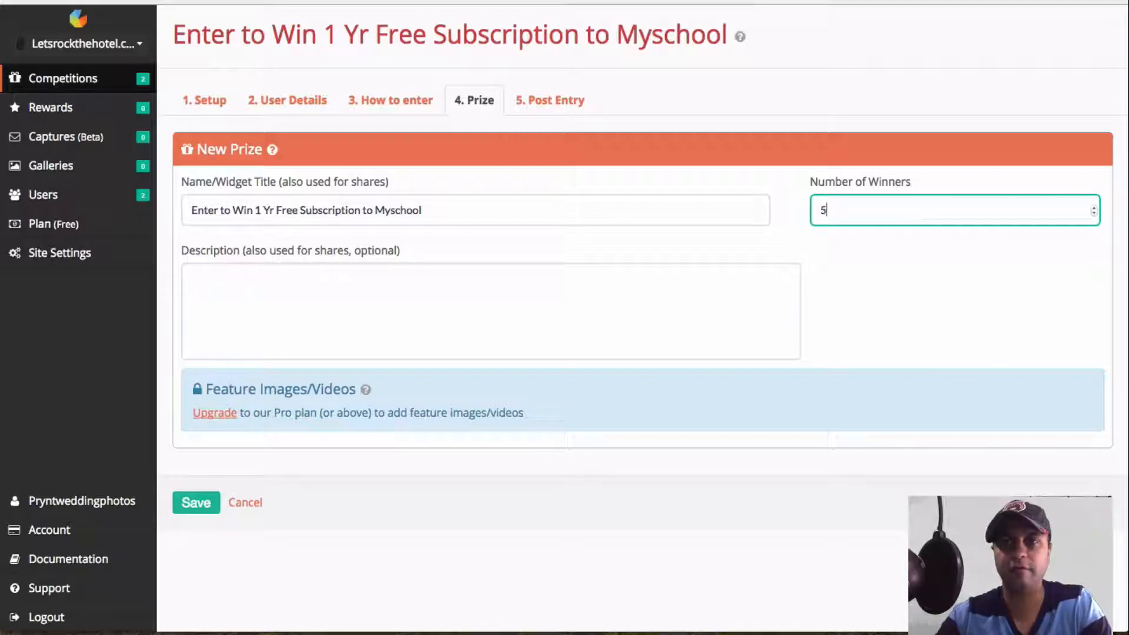
Enter the prize description "Enter to win subscription to my awesome school. Share if you like!"
click(419, 325)
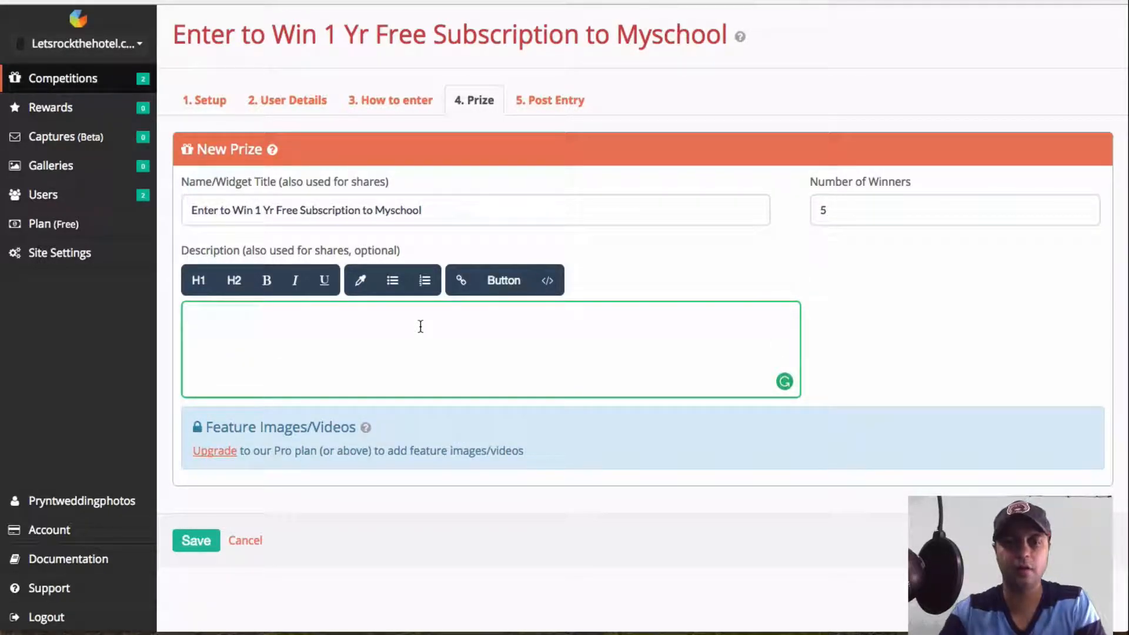
text(E)
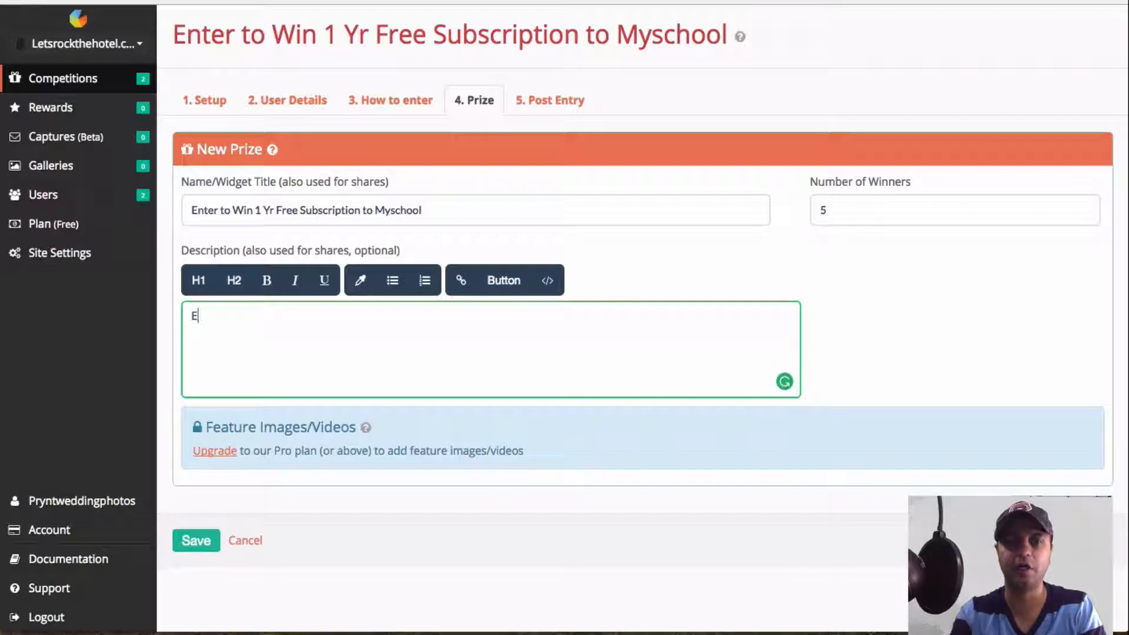
text(nter to win )
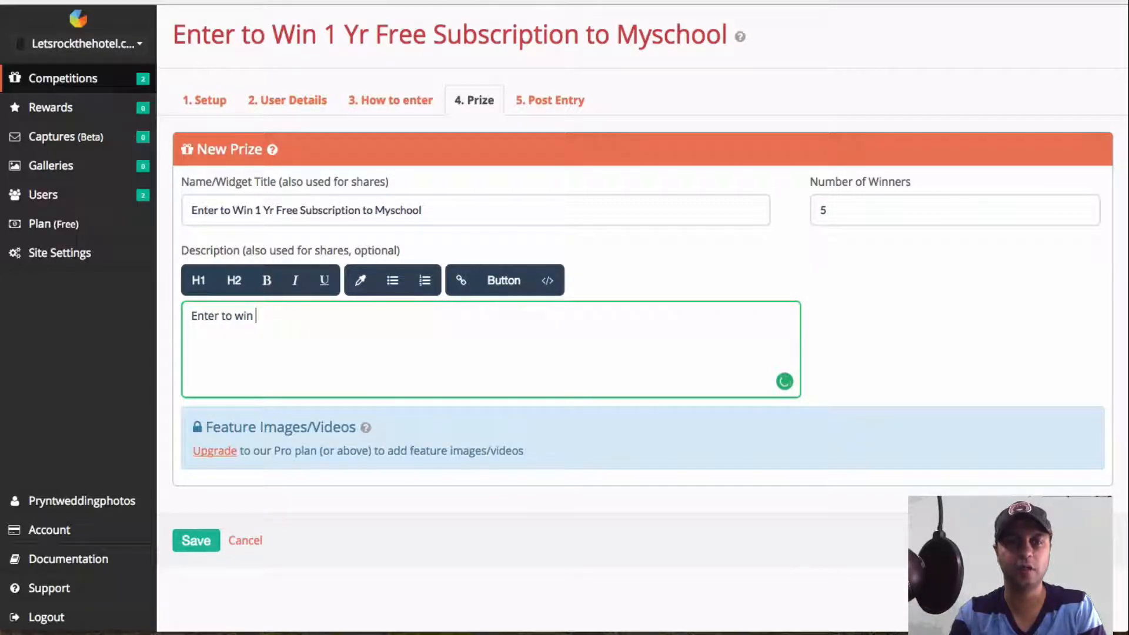
text(my aw)
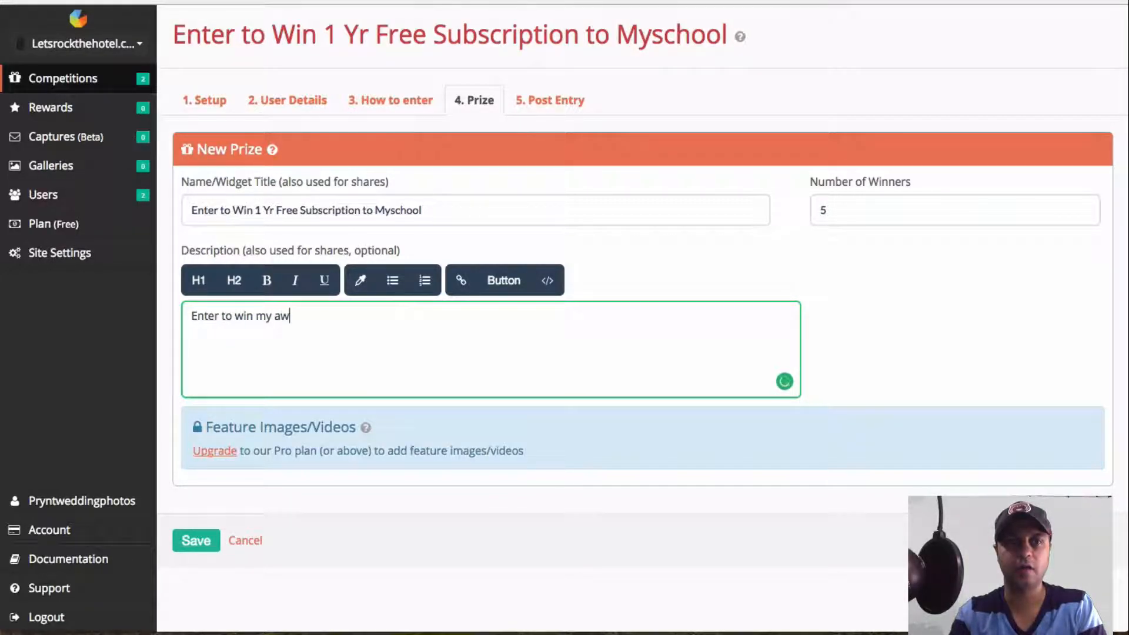
text(esome)
key(BackSpace)
key(BackSpace)
key(BackSpace)
key(BackSpace)
key(BackSpace)
key(BackSpace)
key(BackSpace)
key(BackSpace)
key(BackSpace)
key(BackSpace)
text(subsc)
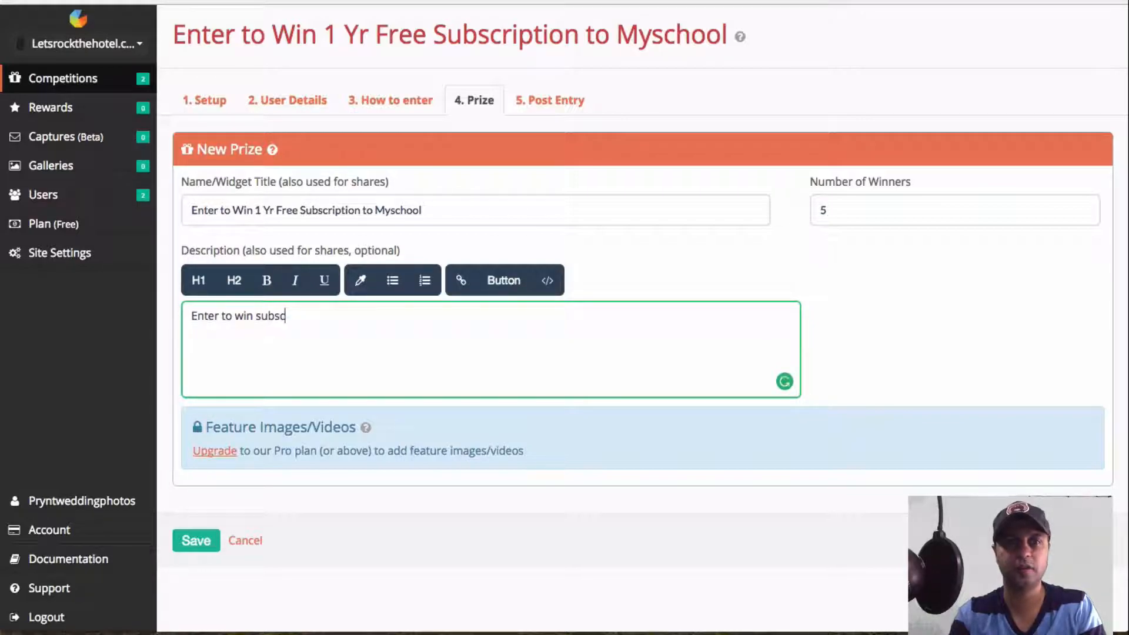
text(ription to my a)
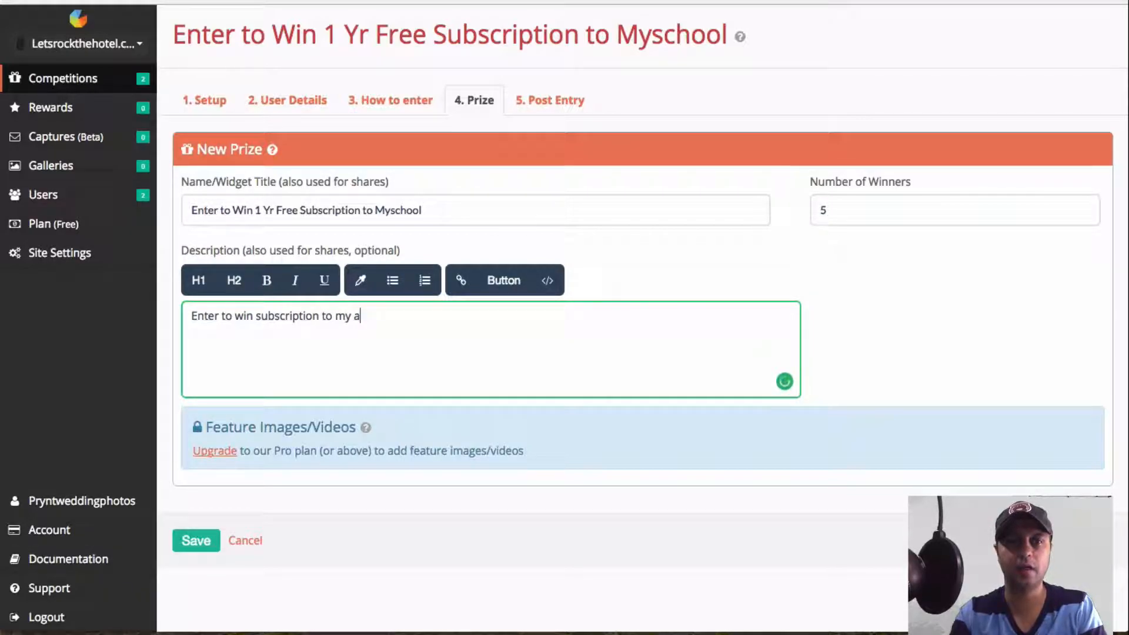
text(wesome school.)
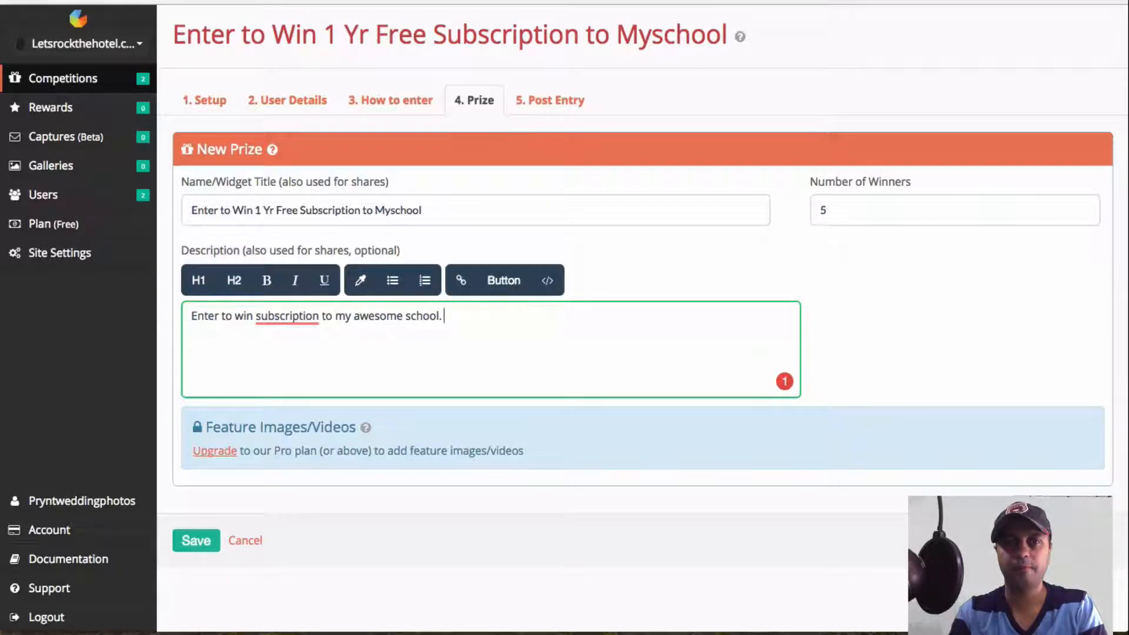
text( Shar)
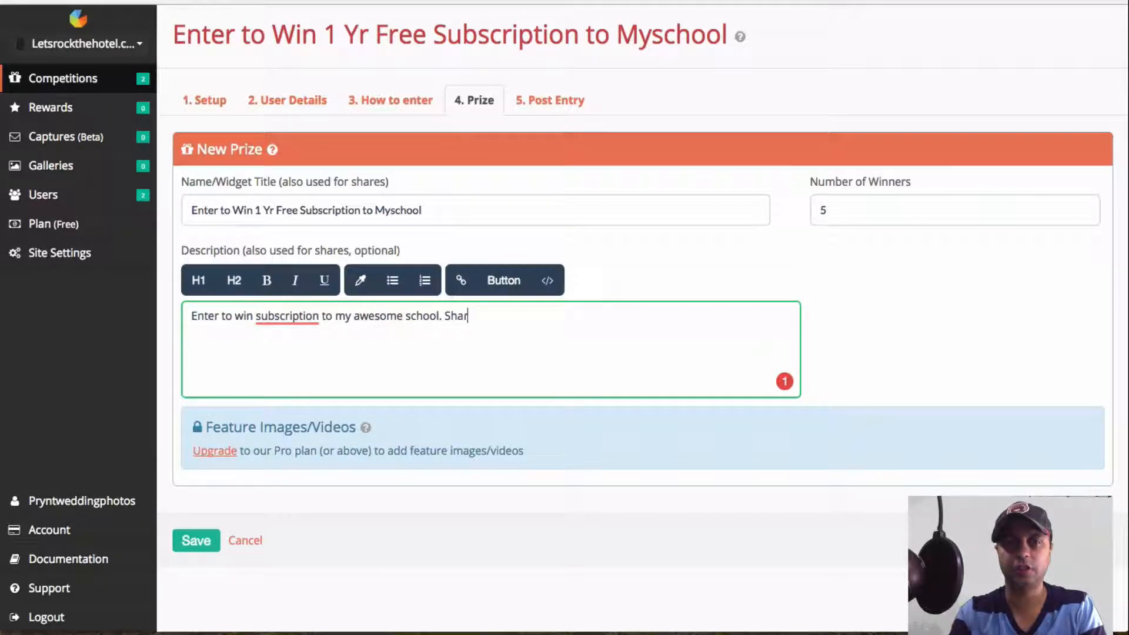
text(e if you like!)
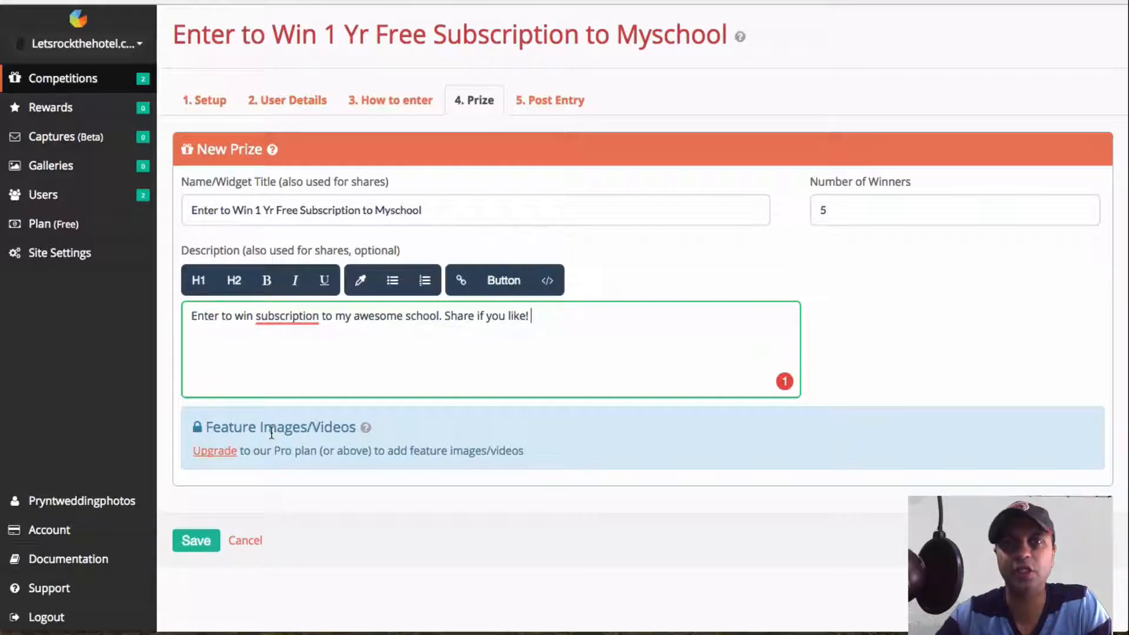
Examine the default confirmation email in the competition's post-entry settings
click(559, 109)
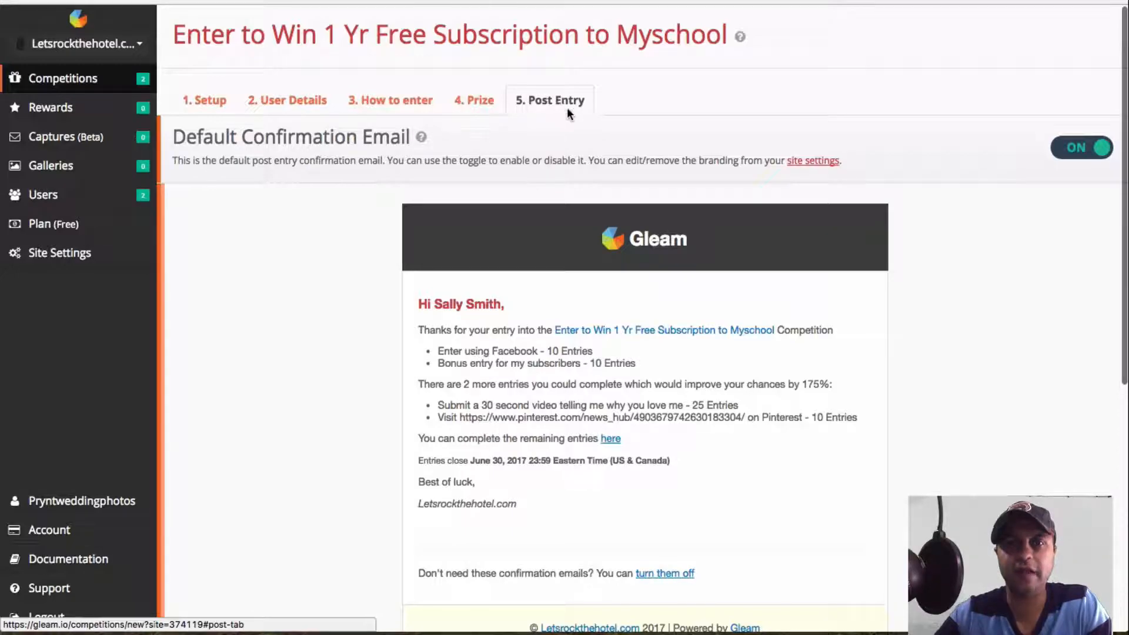
scroll(826, 349, down, 3)
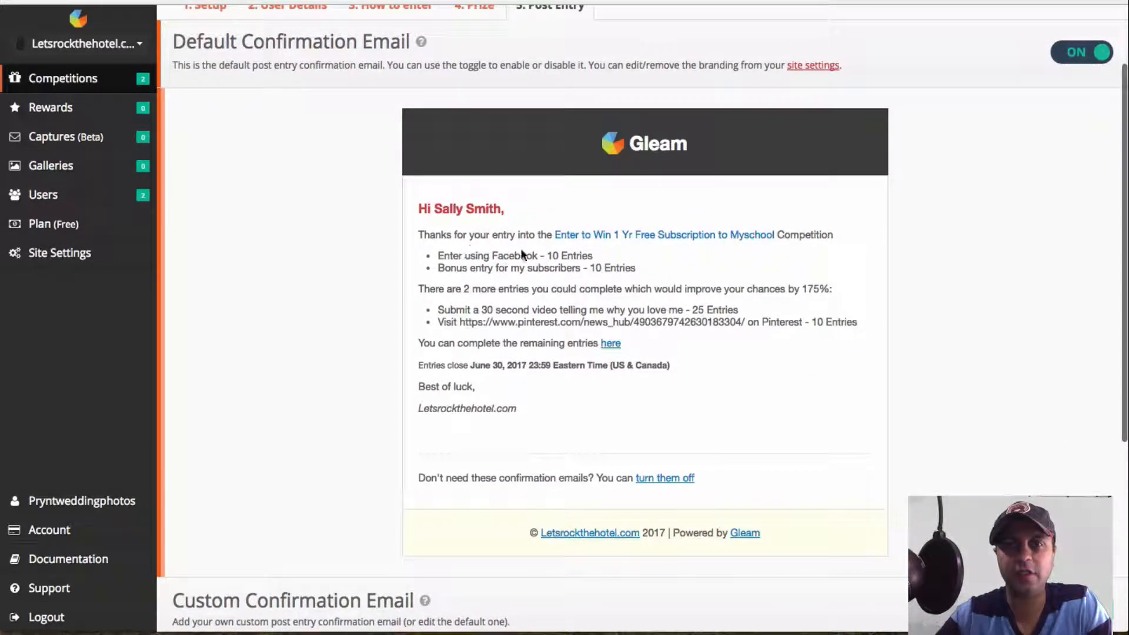
Examine the site signature in the default confirmation email and the remaining post-entry options
scroll(617, 363, down, 2)
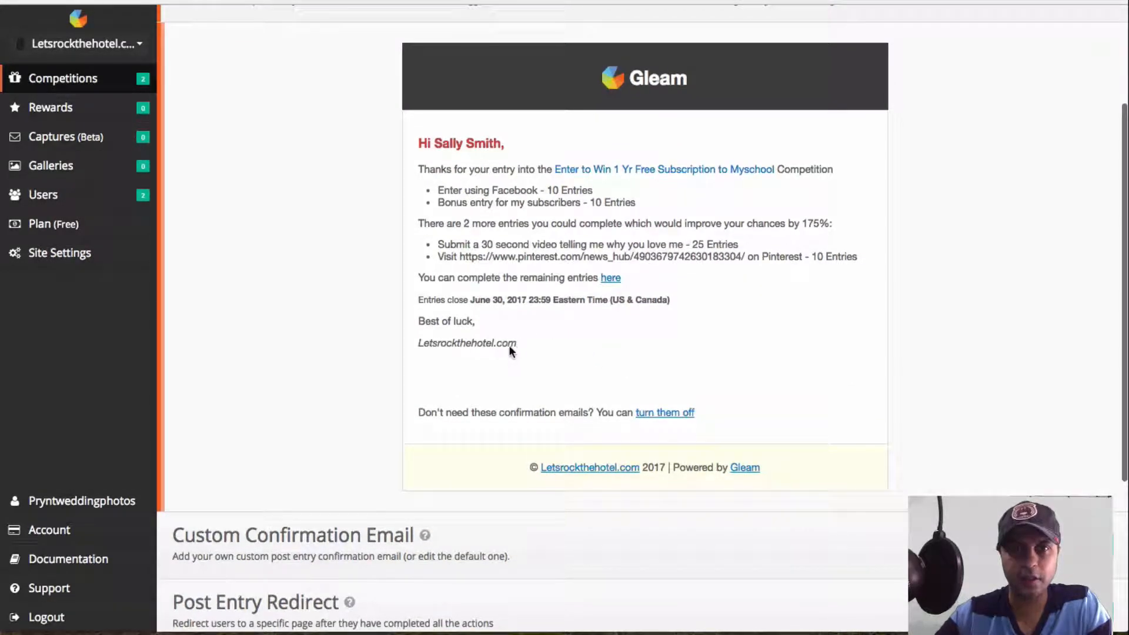
drag(516, 348, 413, 350)
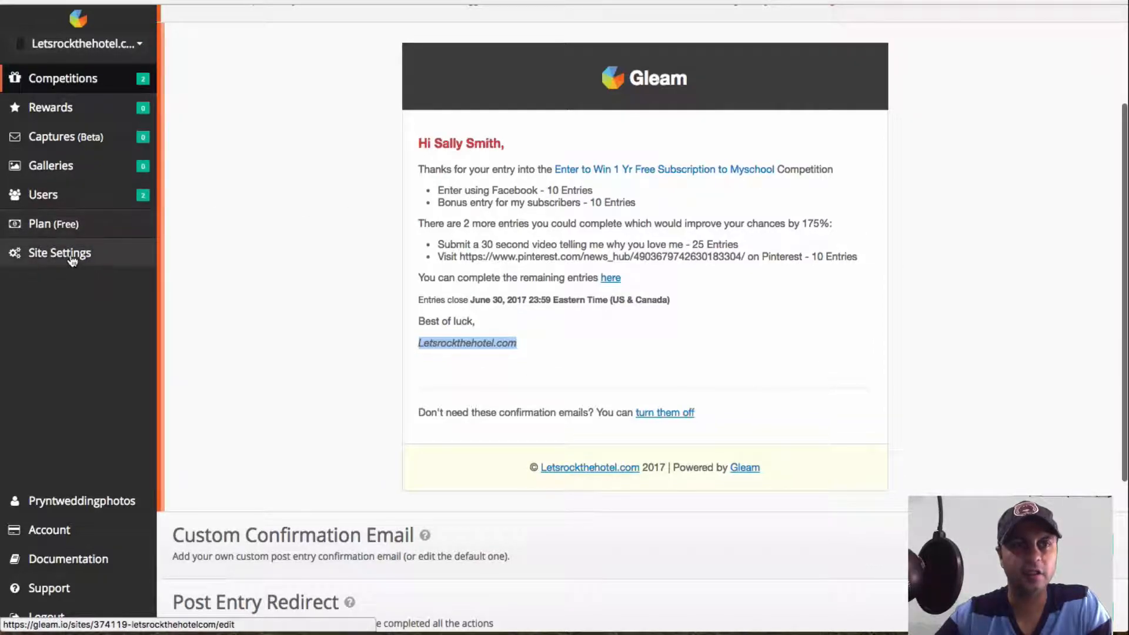
click(512, 340)
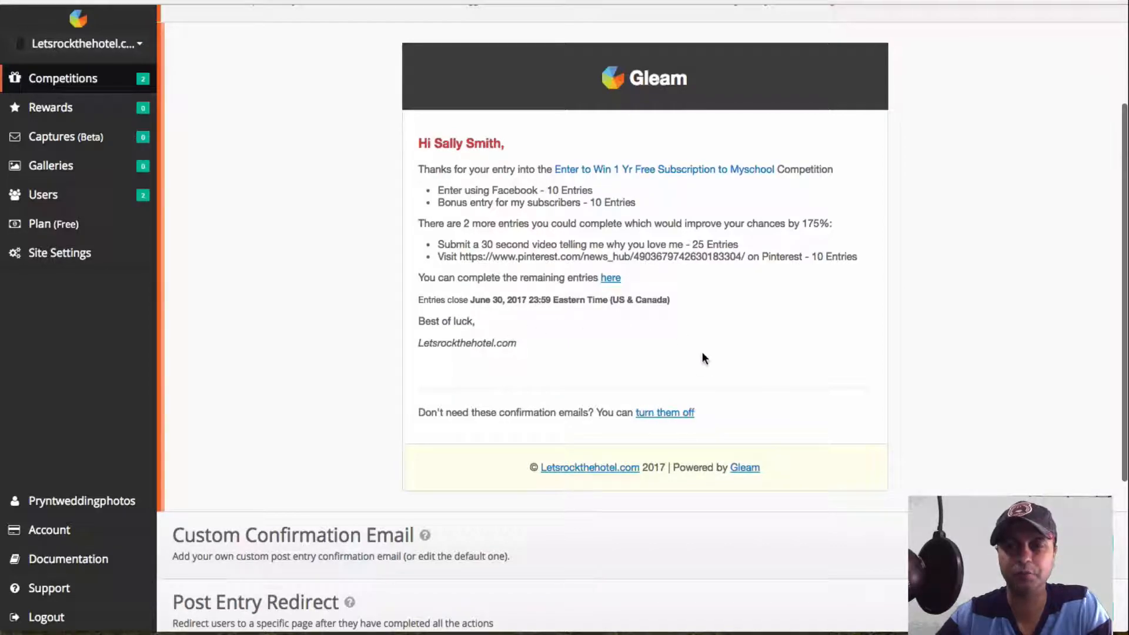
scroll(705, 357, down, 5)
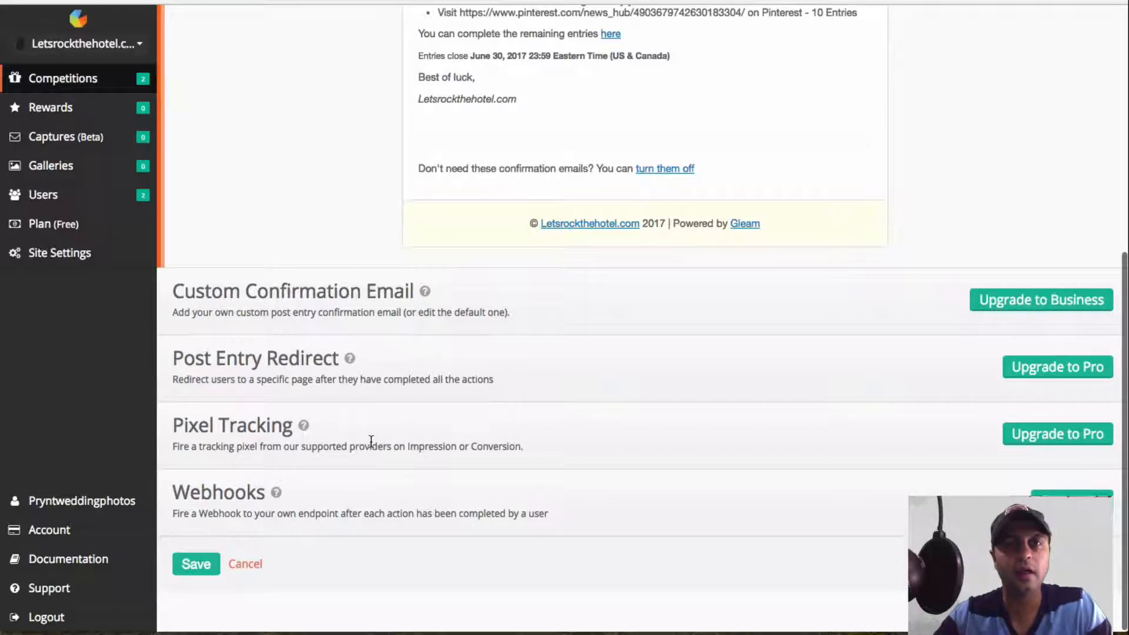
scroll(371, 441, up, 7)
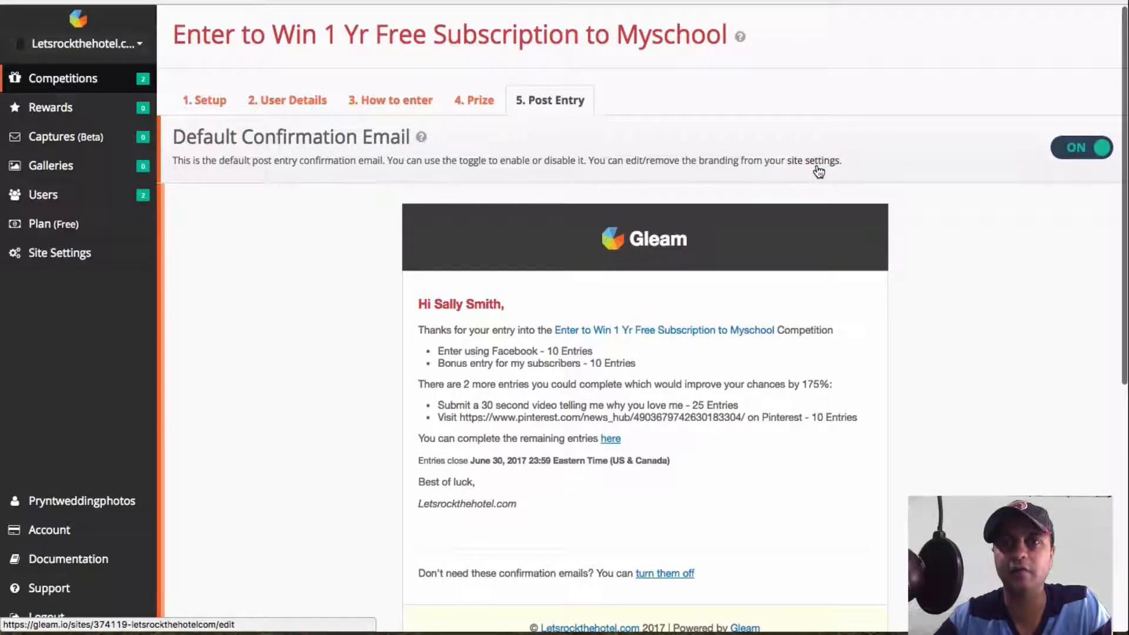
scroll(771, 257, down, 7)
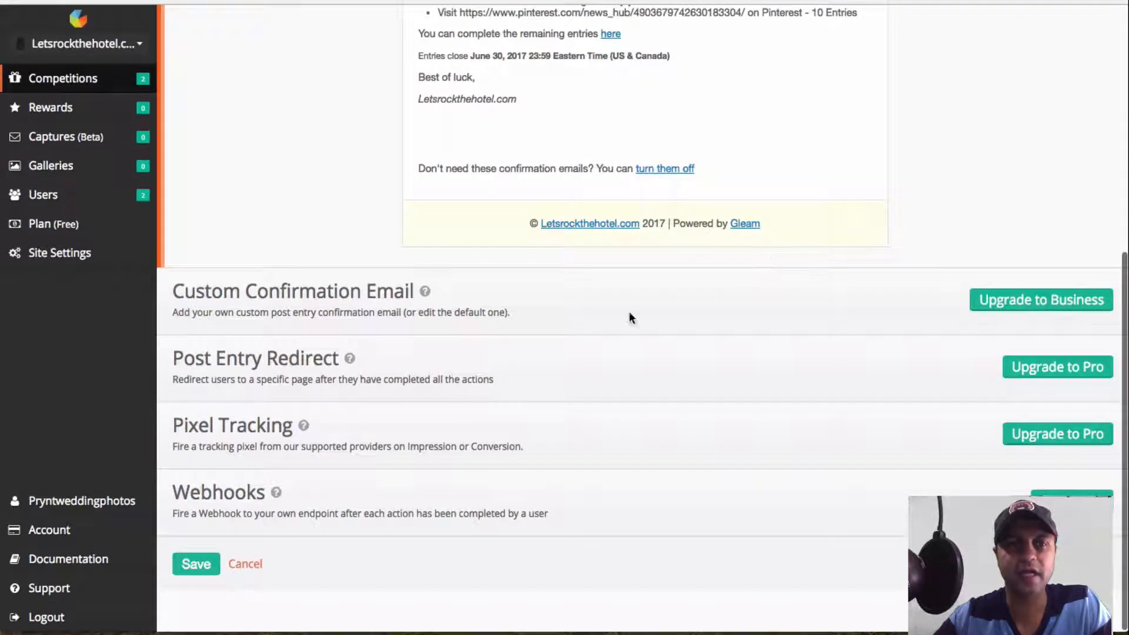
Save the competition, removing the Visit On Pinterest entry method that has an invalid username
click(202, 565)
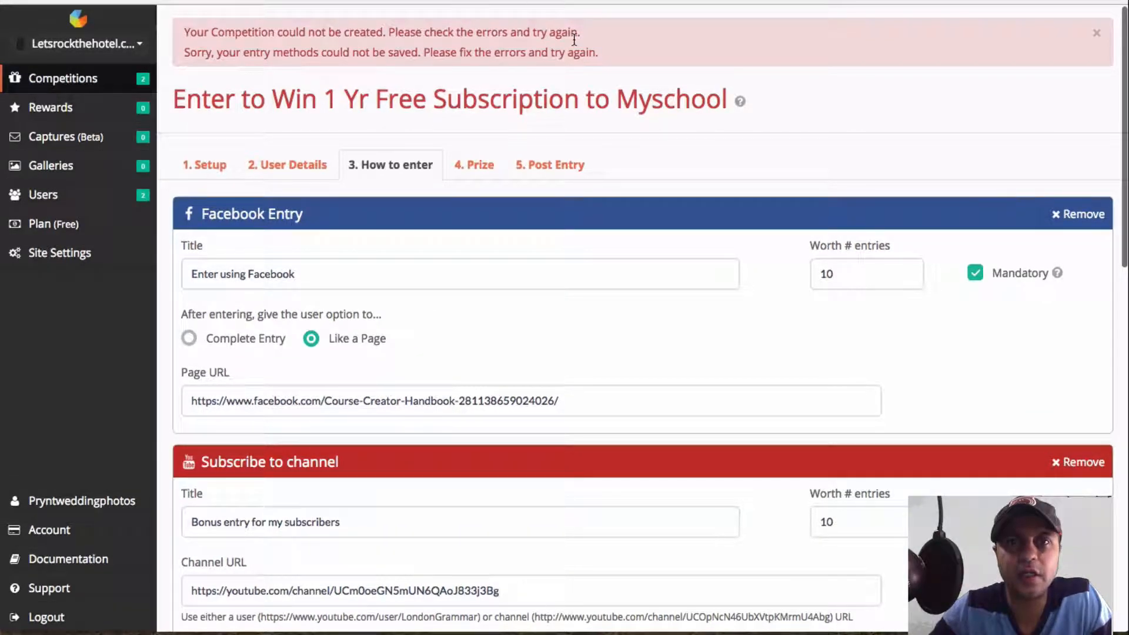
scroll(677, 227, down, 1)
scroll(678, 226, up, 1)
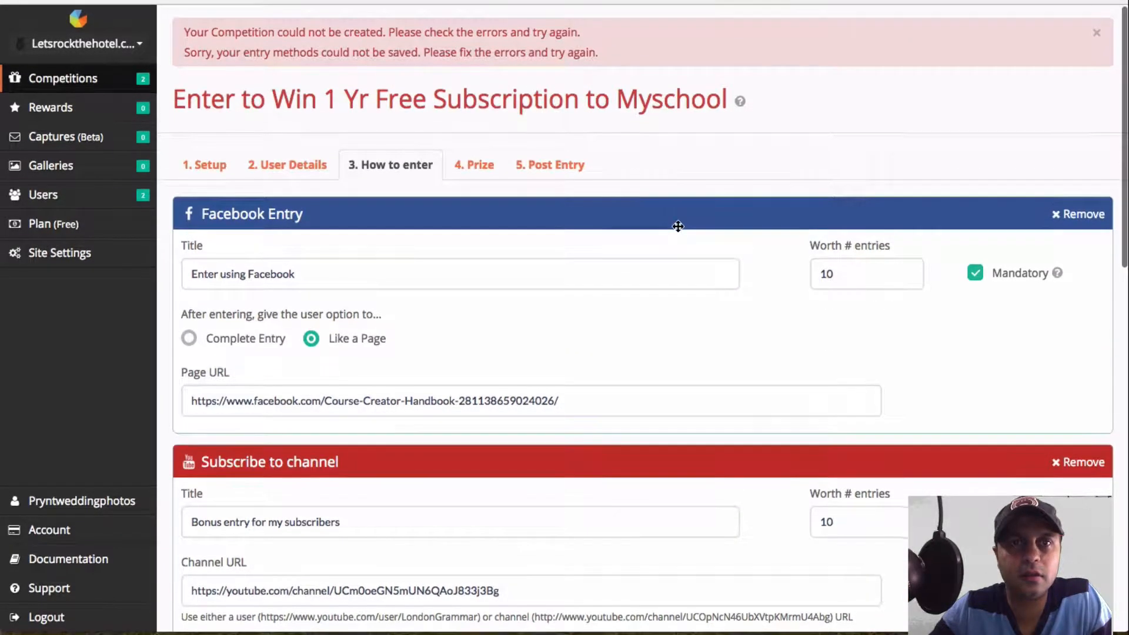
scroll(678, 226, down, 4)
scroll(678, 226, down, 8)
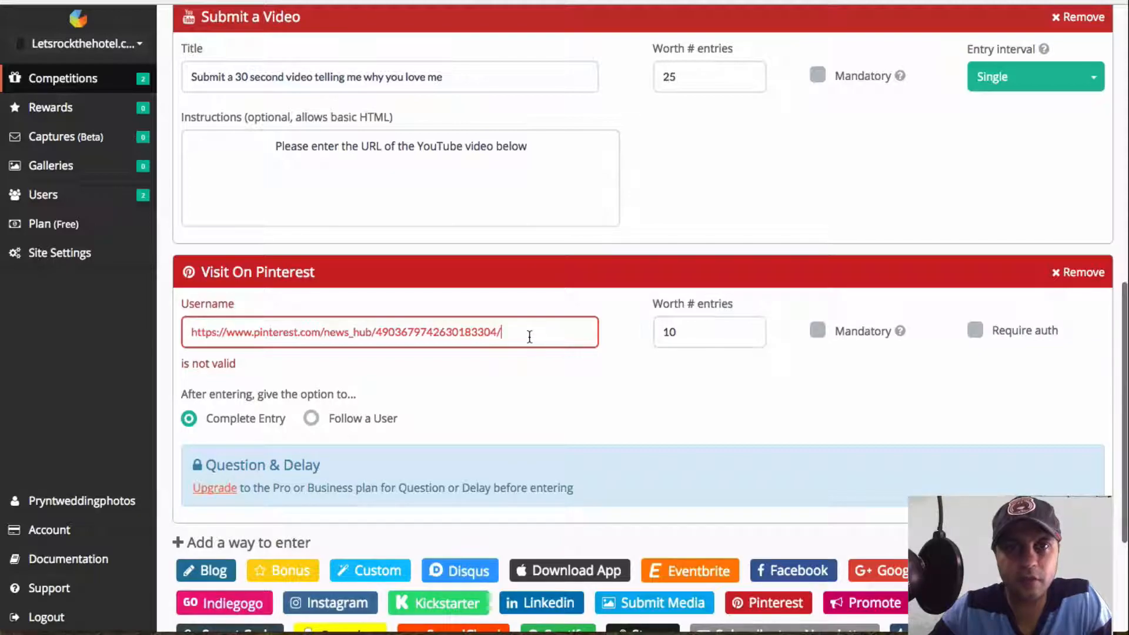
scroll(529, 337, down, 4)
scroll(531, 341, up, 3)
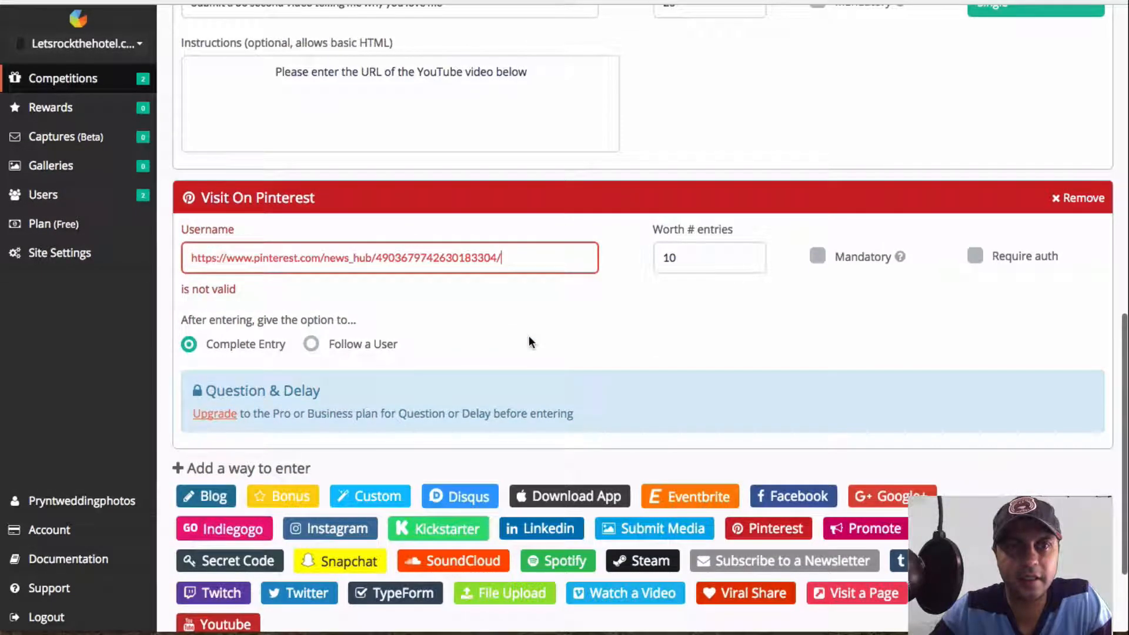
click(1097, 203)
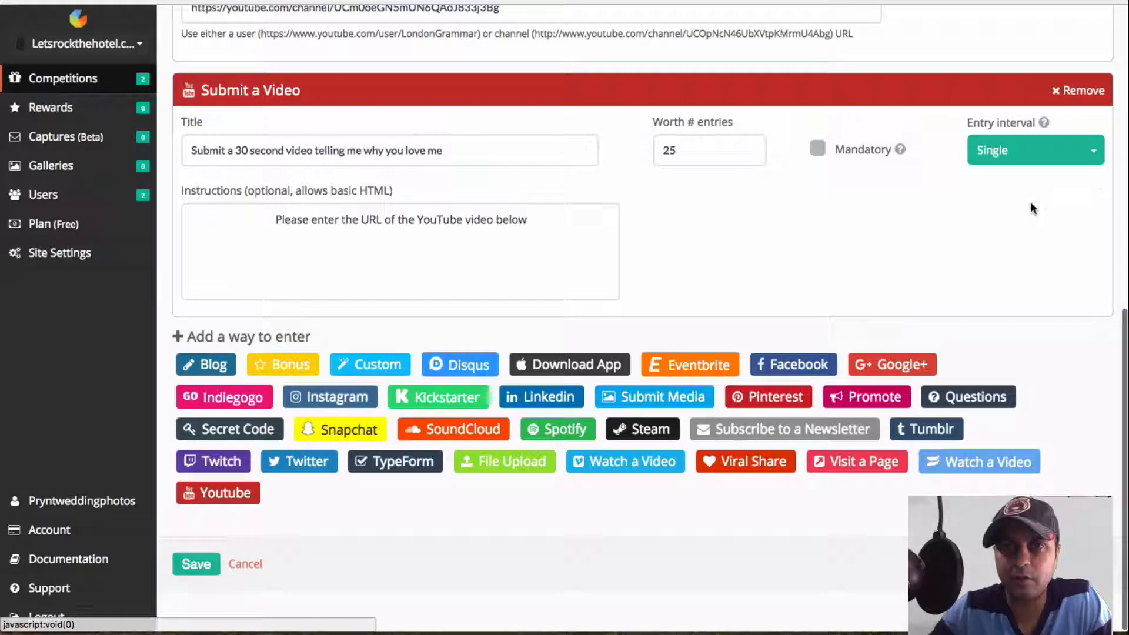
scroll(665, 224, up, 15)
scroll(667, 228, down, 10)
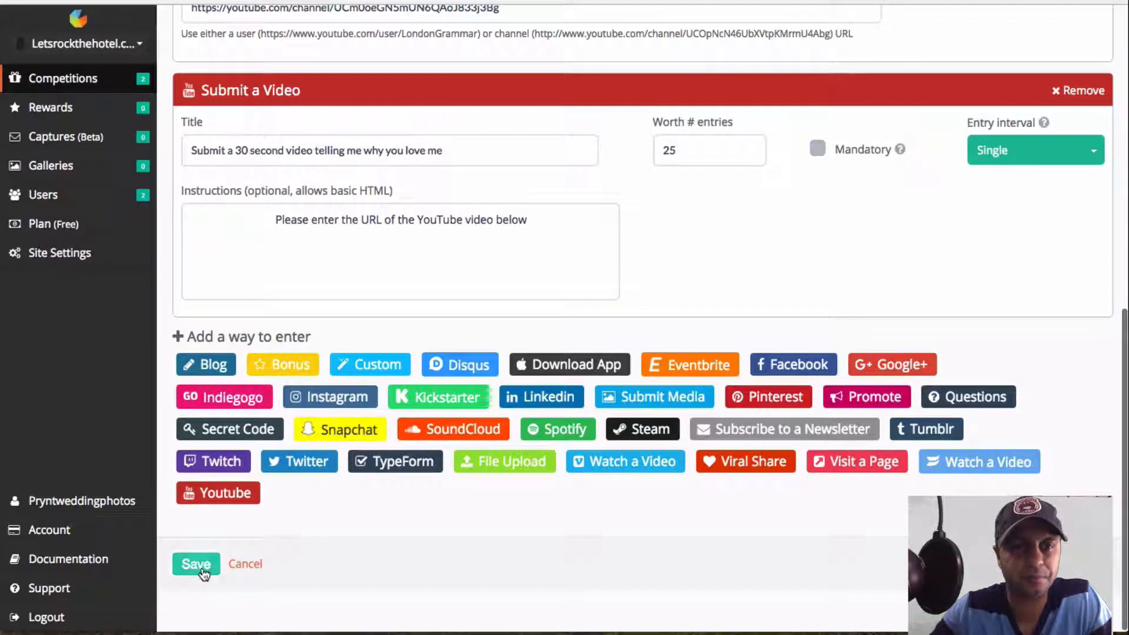
click(200, 565)
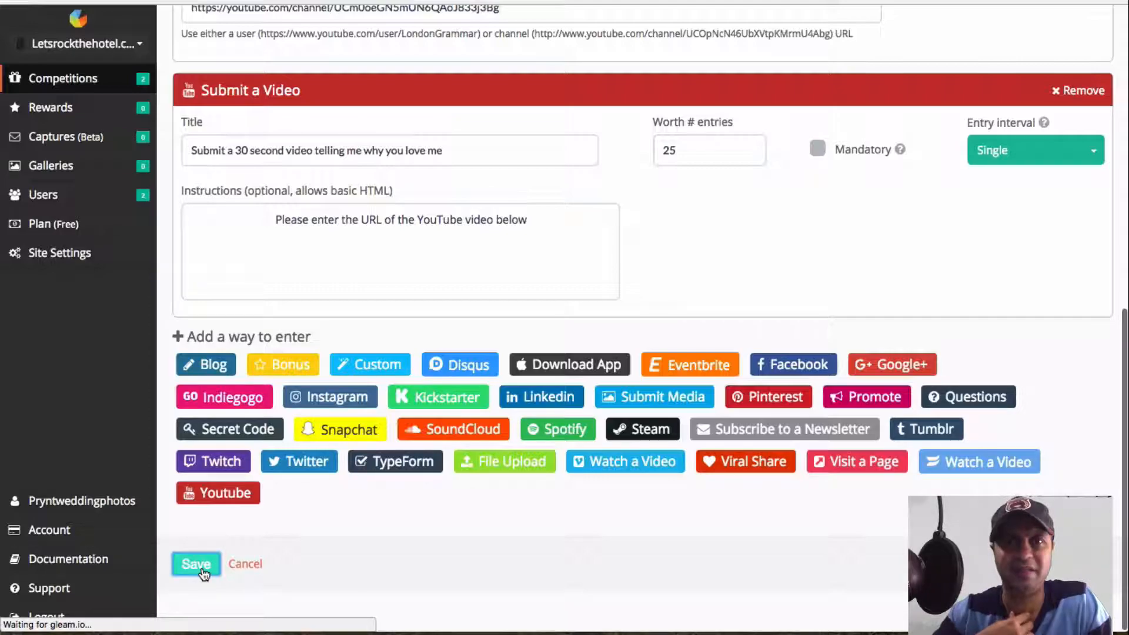
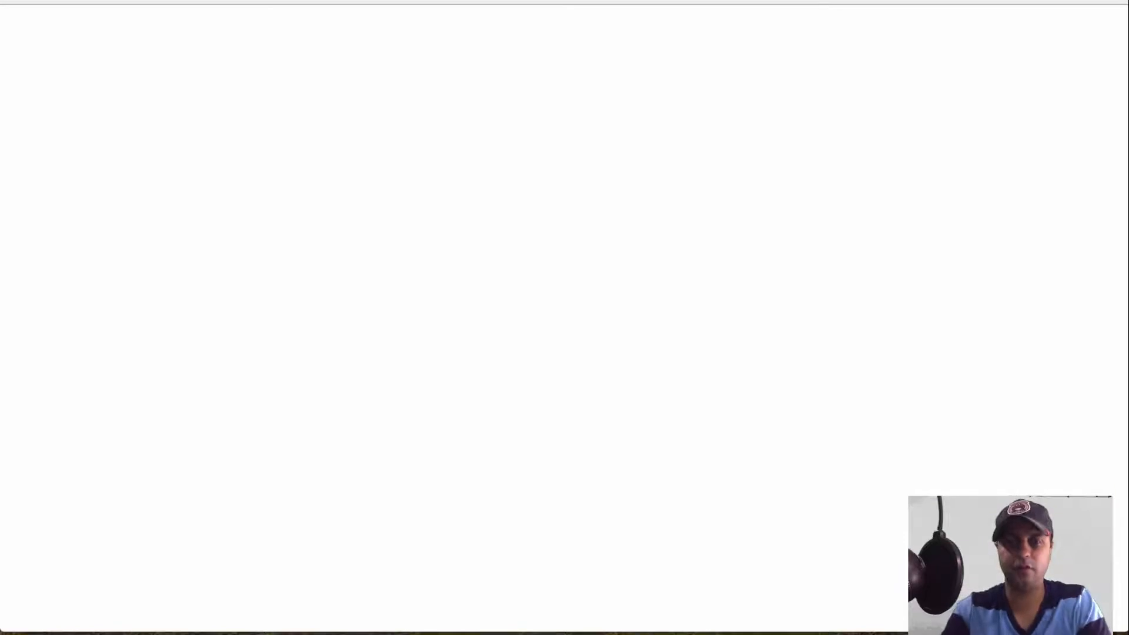
Open the YouTube video "Many Chat Tutorial Final Part" and submit its URL as the 30 second video entry in the Facebook page's competition widget
key(Return)
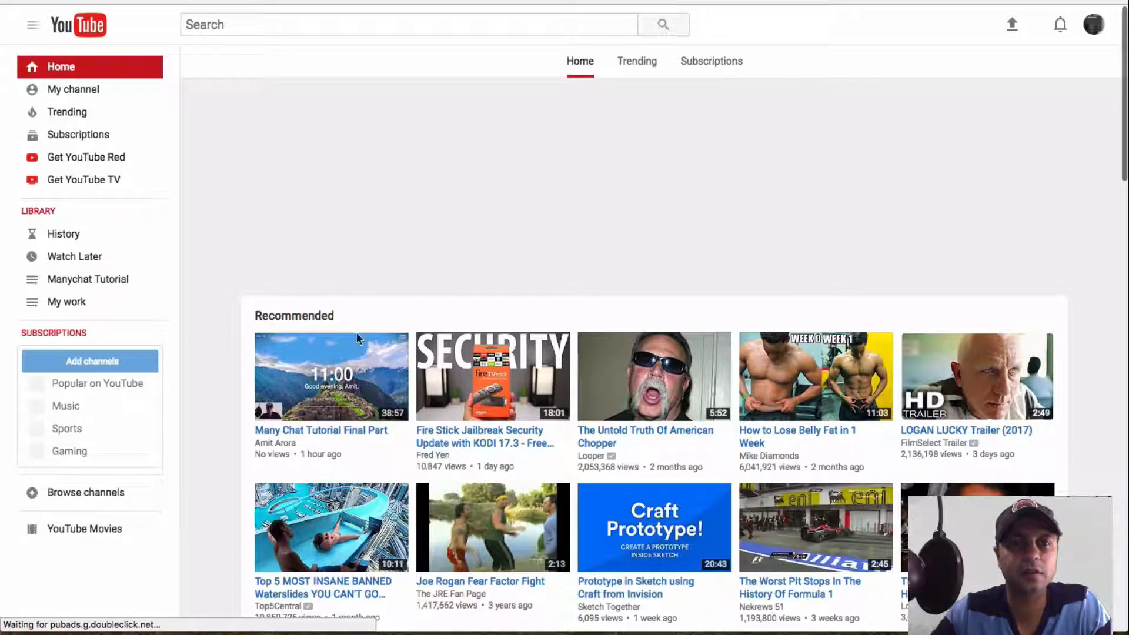
click(356, 372)
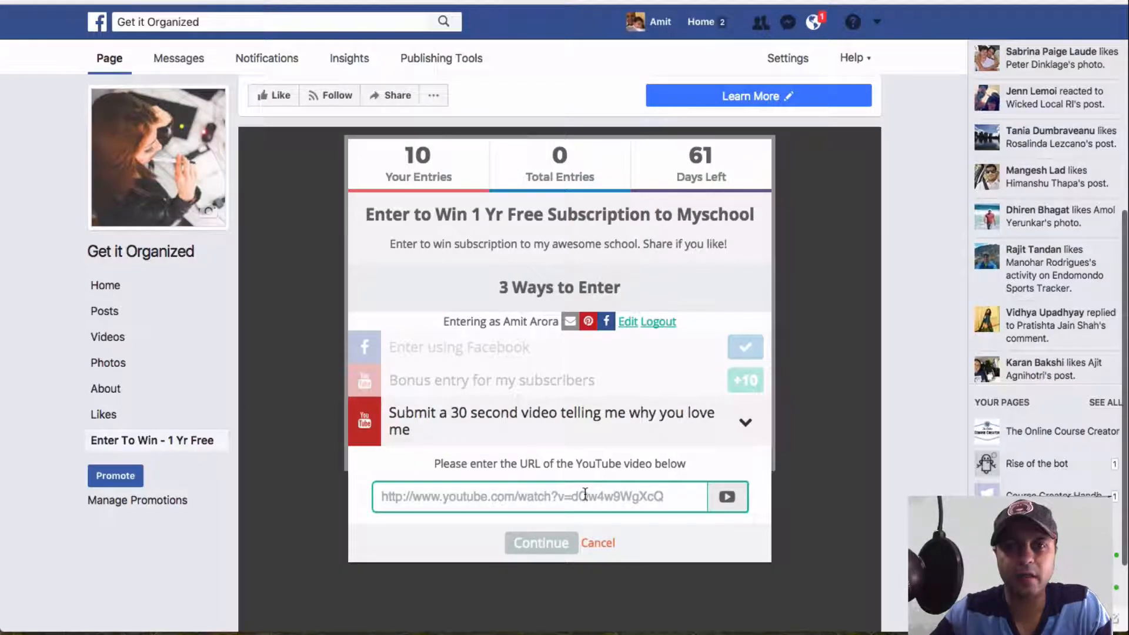
text(https://www.youtube.com/watch?v=Dzqlaqd7f4U)
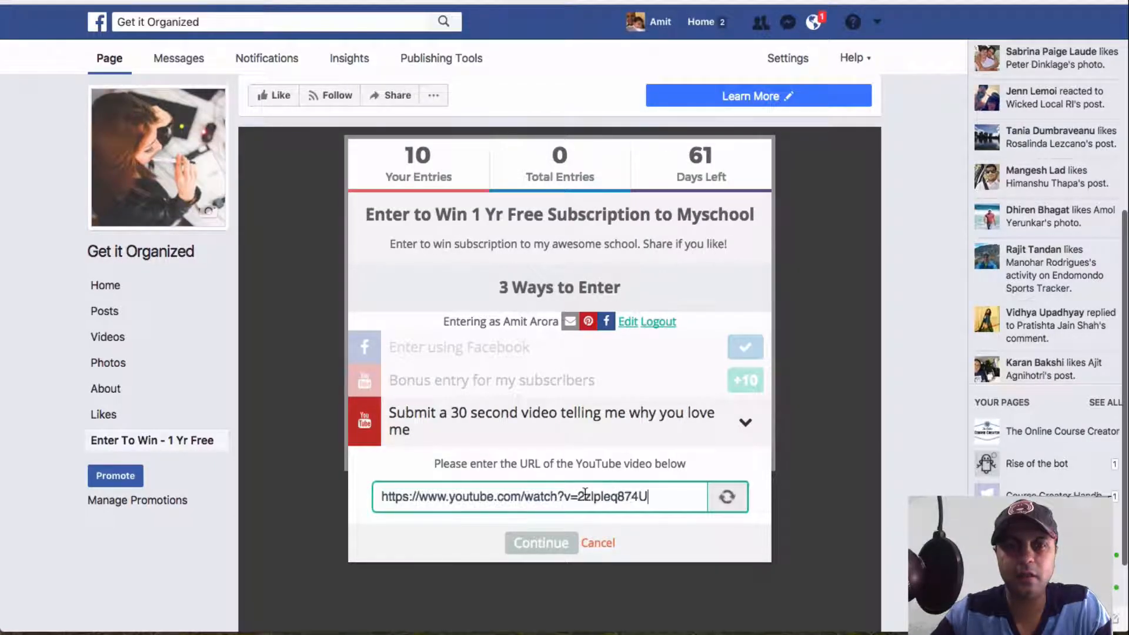
click(559, 547)
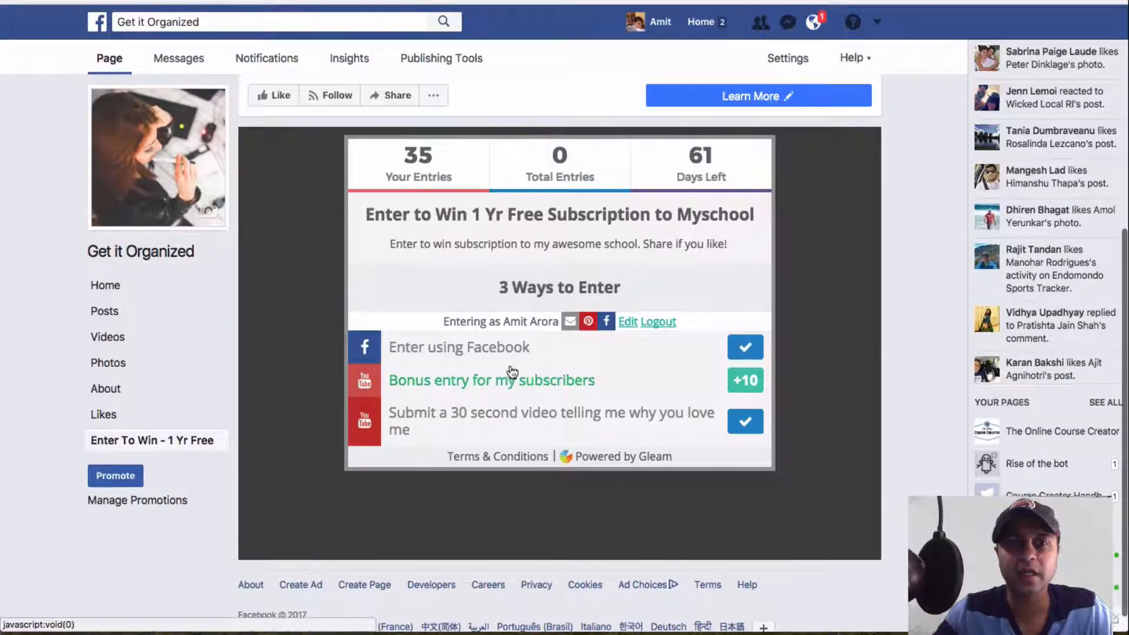
Complete the "Bonus entry for my subscribers" entry through its YouTube channel subscription link
click(534, 393)
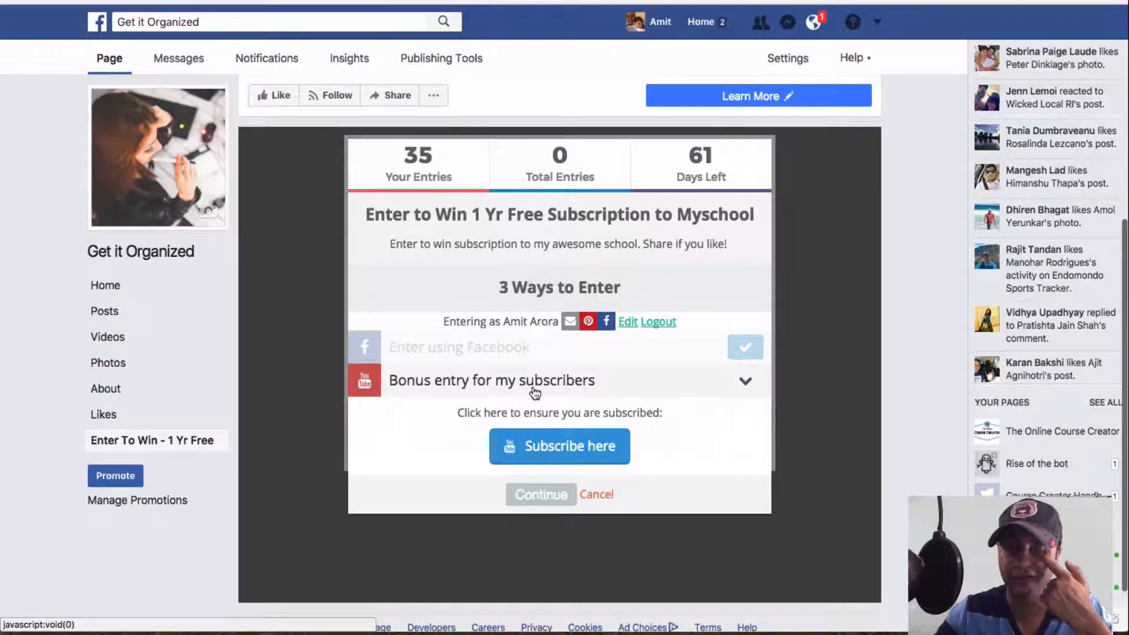
click(600, 453)
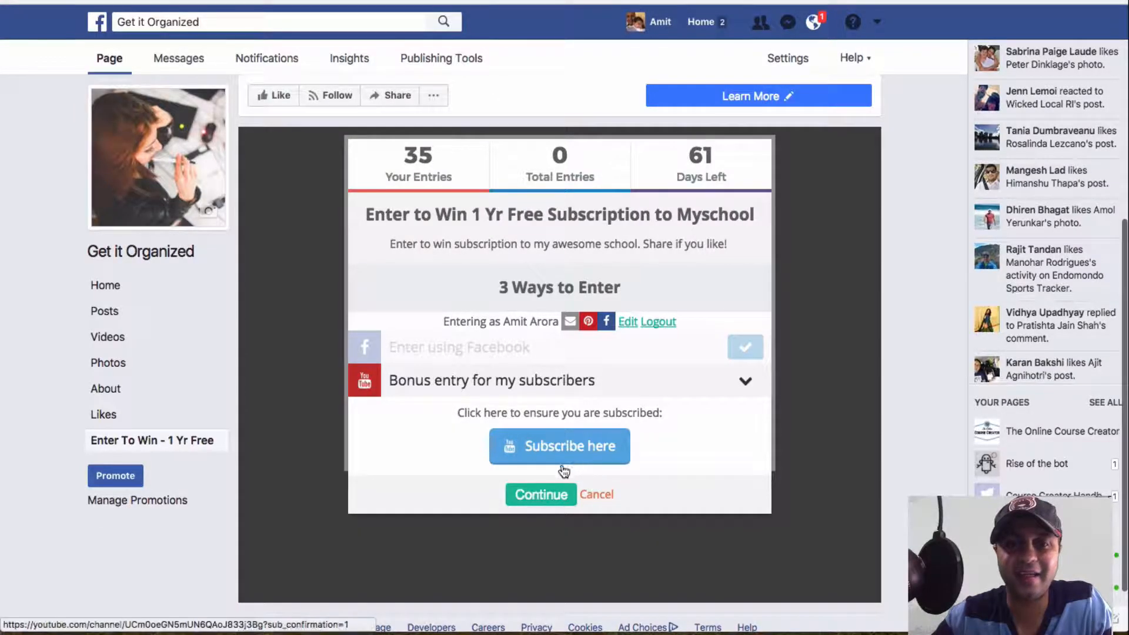
click(563, 469)
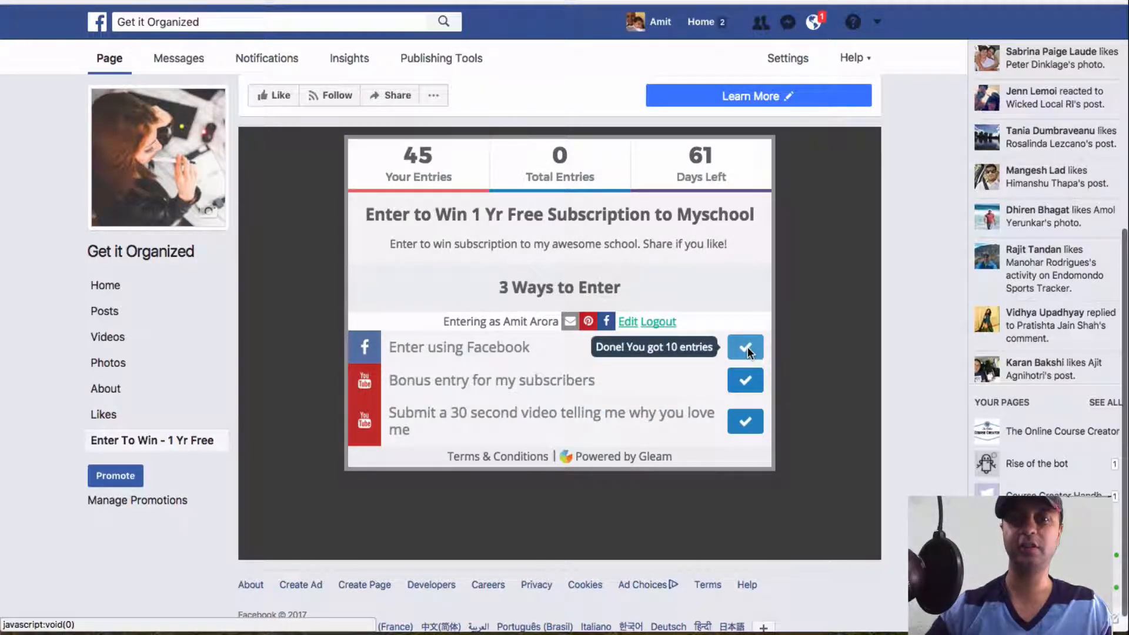
Examine the completed entry methods, entry counts and days left in the competition widget on the Facebook page
scroll(748, 351, up, 3)
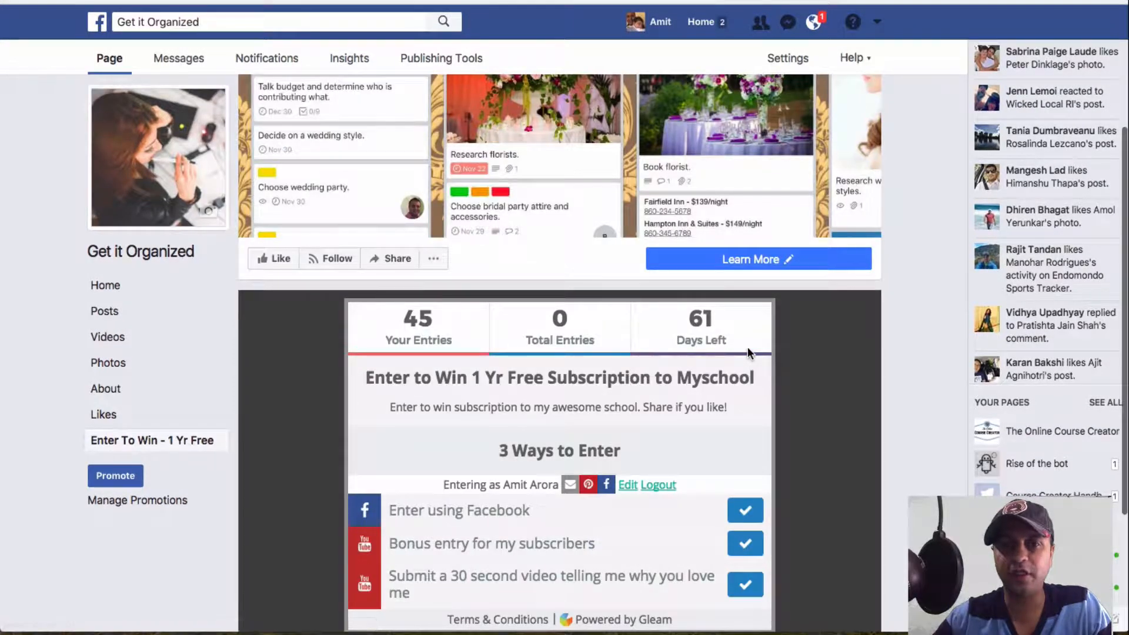
scroll(748, 348, down, 2)
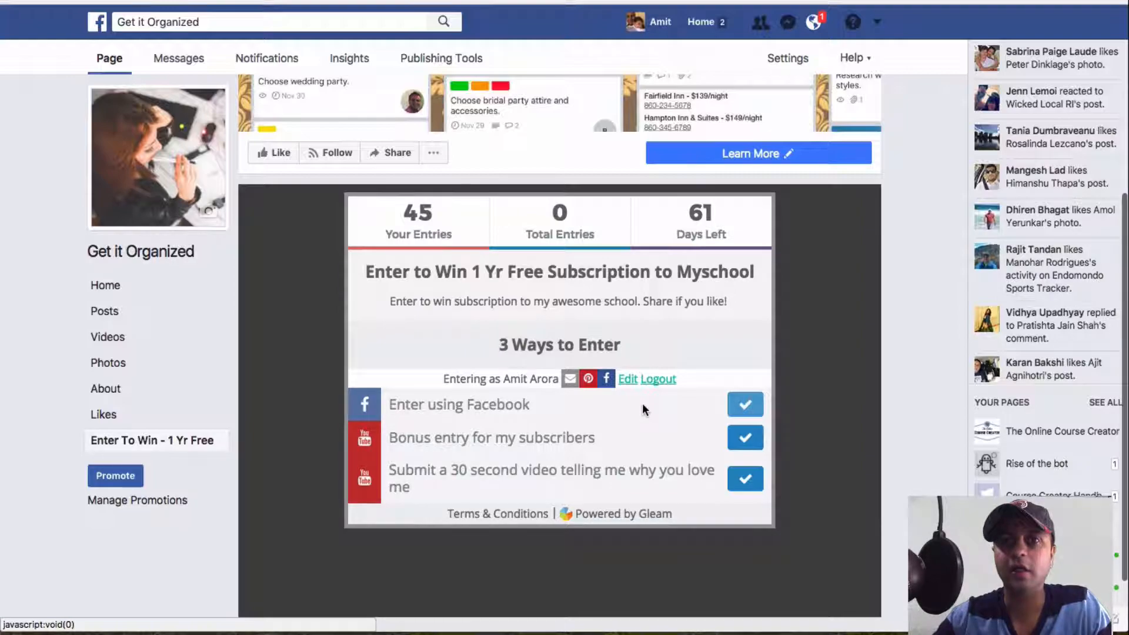
scroll(642, 403, down, 2)
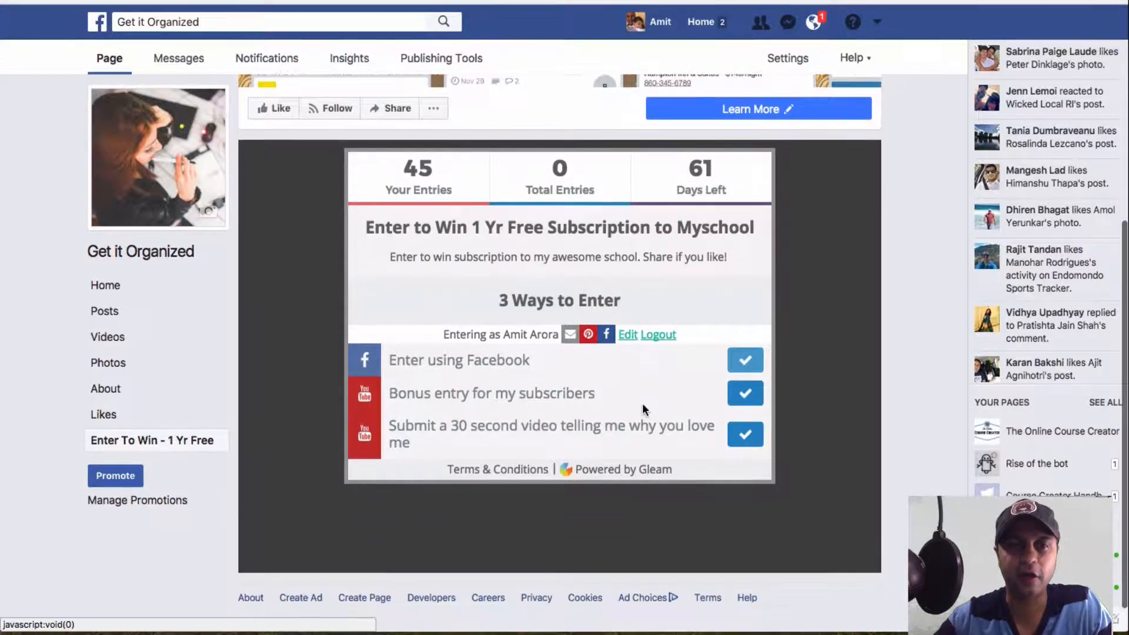
scroll(642, 403, up, 5)
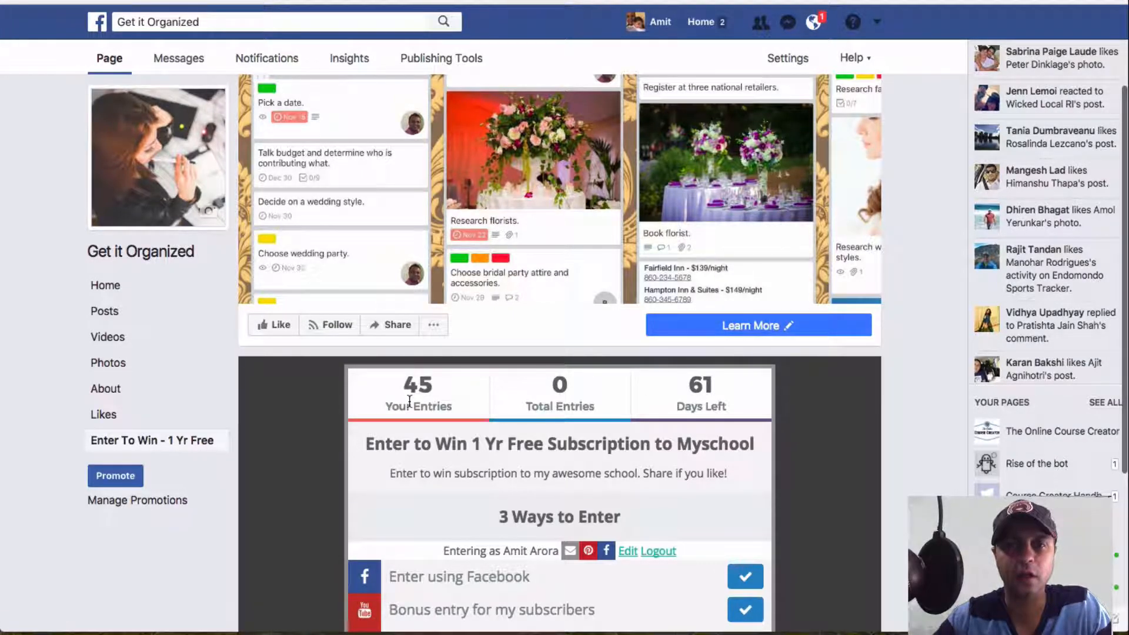
triple_click(704, 382)
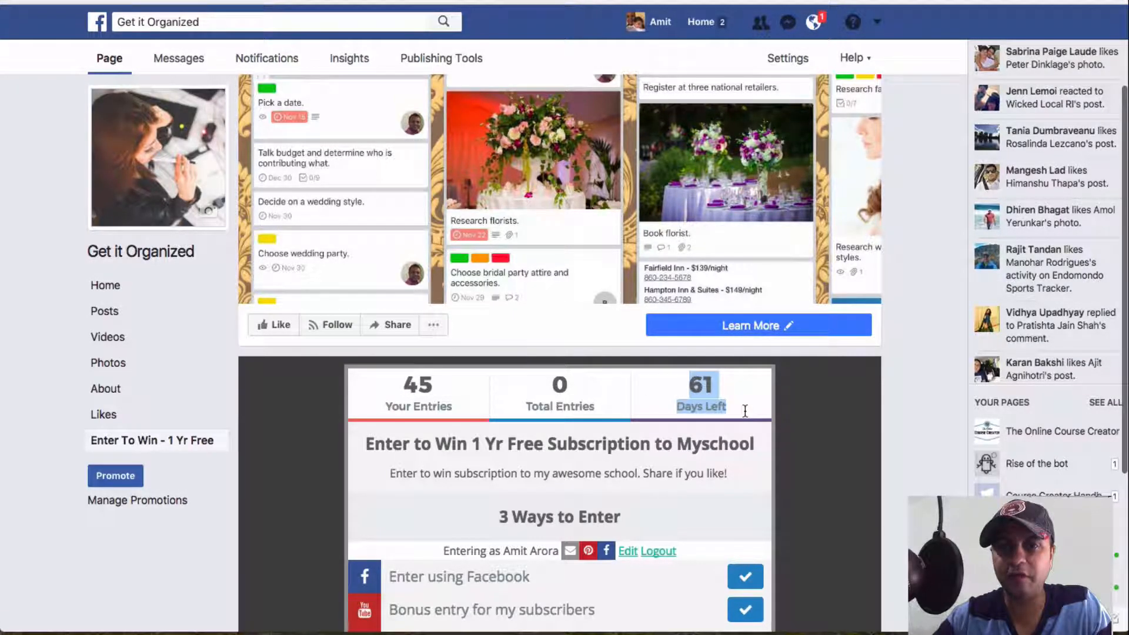
drag(400, 390, 460, 411)
drag(545, 387, 582, 398)
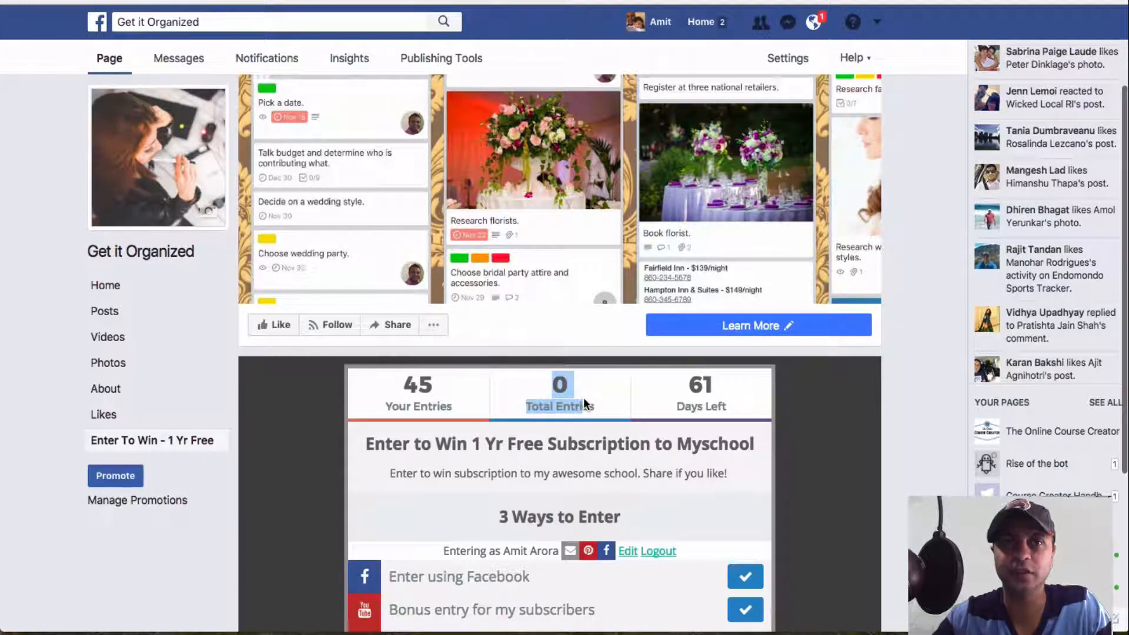
Switch back to Gleam and open the competition "Enter to Win 1 Yr Free Subscription to Myschool" for editing
key(ctrl+shift+Tab)
scroll(583, 398, up, 1)
scroll(583, 397, down, 1)
scroll(583, 398, up, 5)
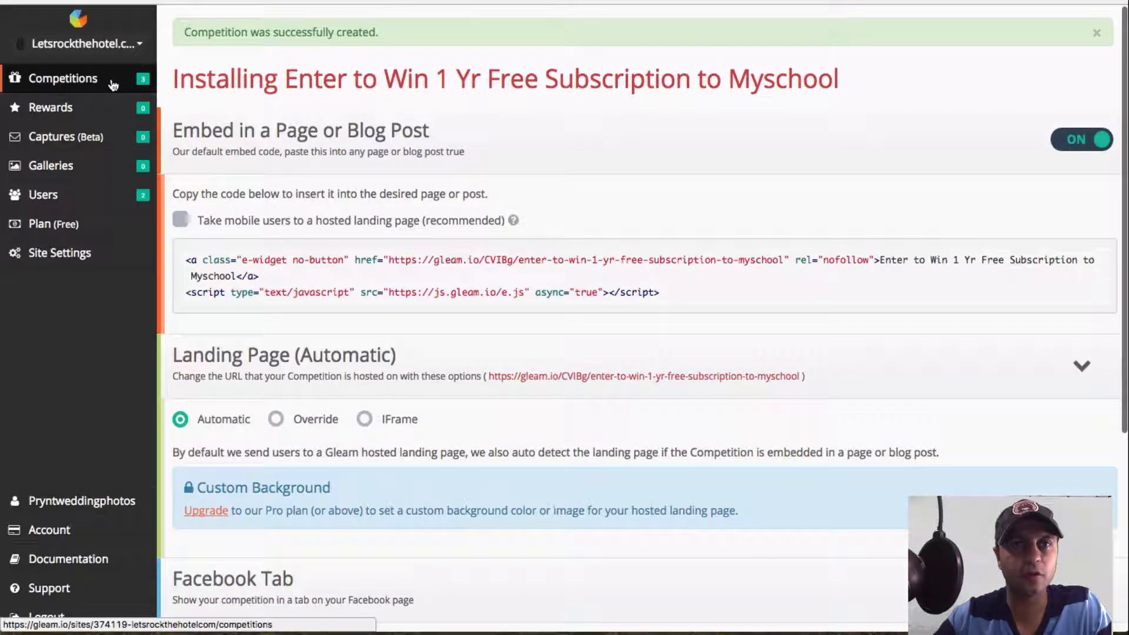
click(113, 79)
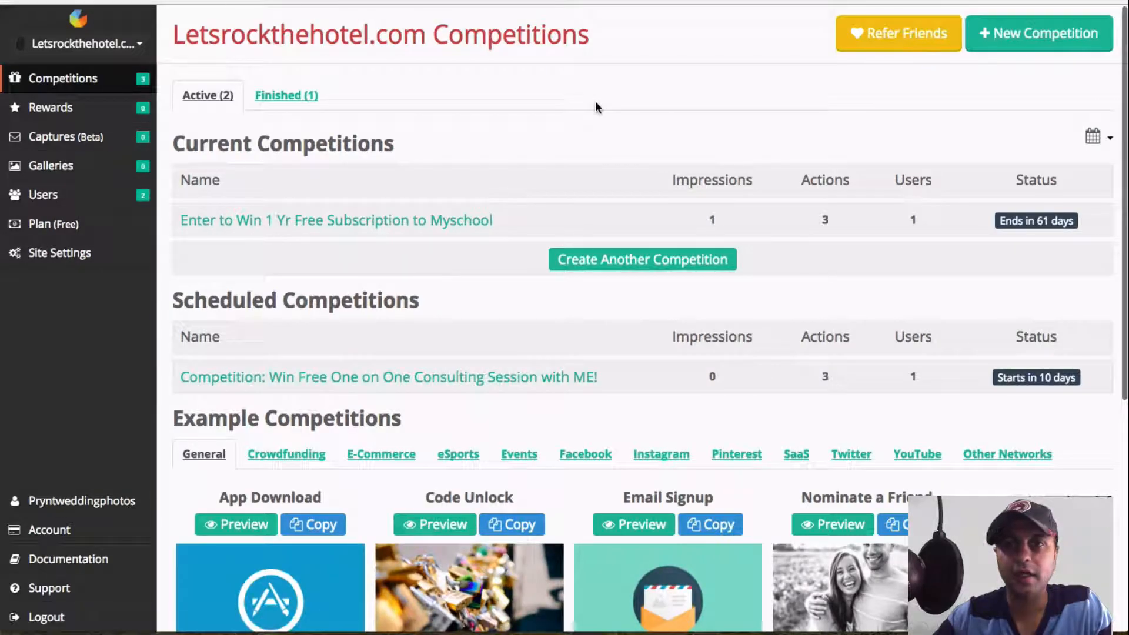
click(356, 223)
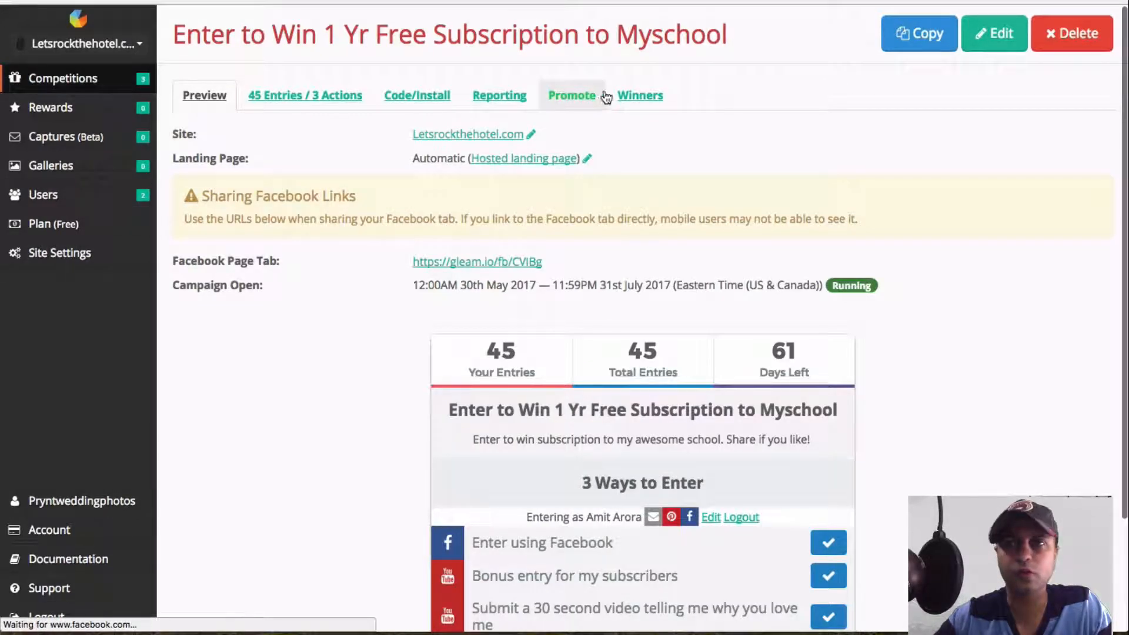
click(1011, 49)
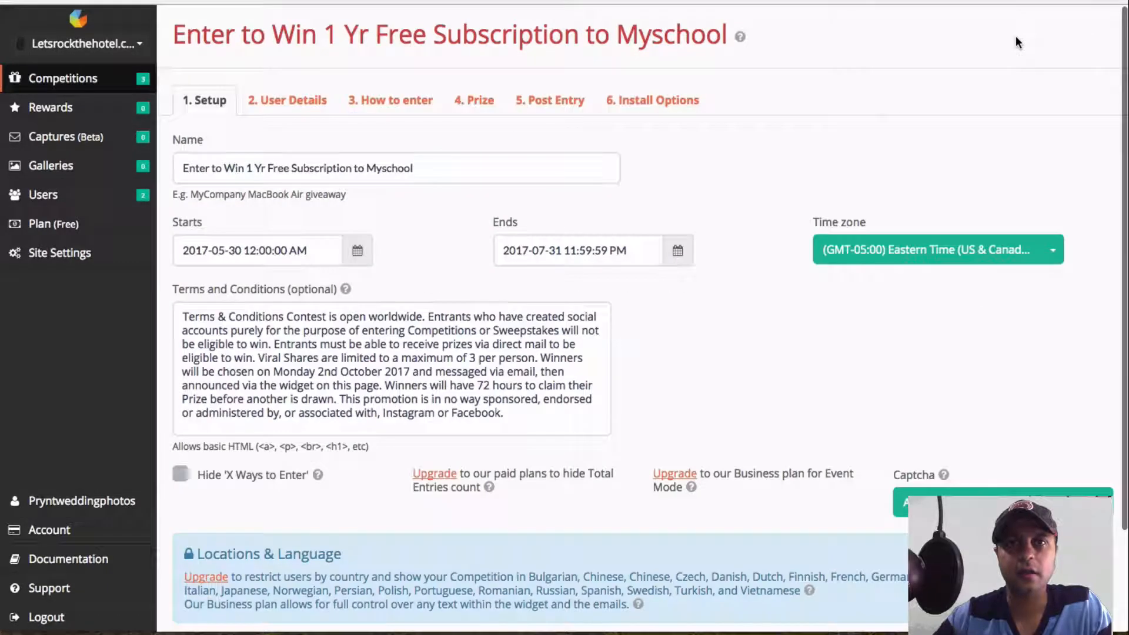
Add a Viral Share entry method to the competition's ways to enter
click(565, 113)
click(492, 101)
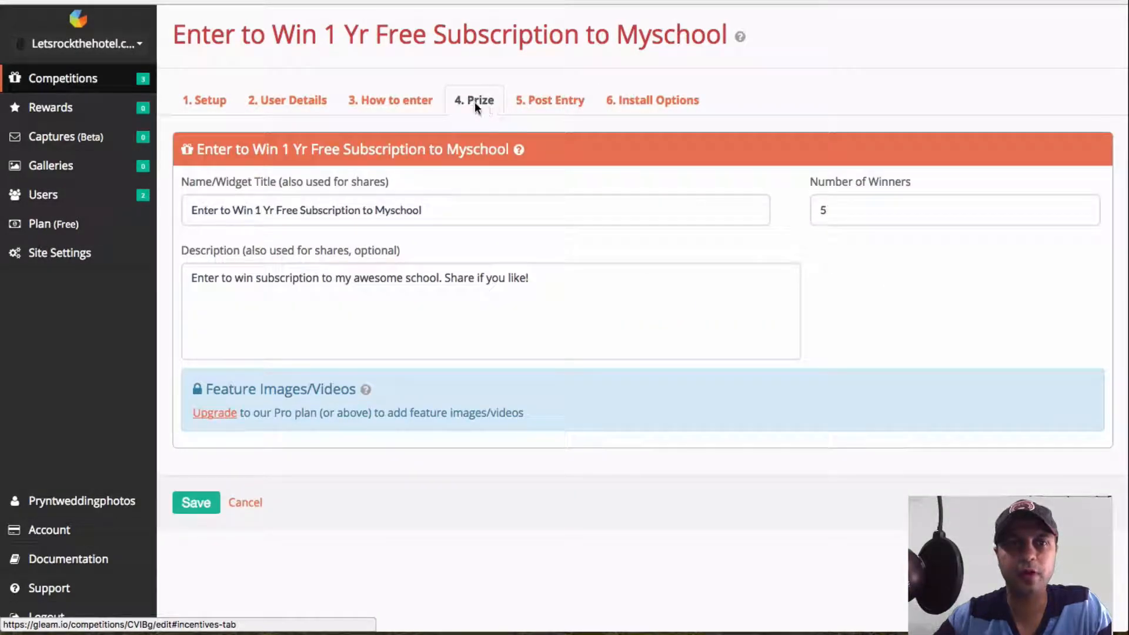
click(376, 99)
scroll(461, 505, down, 1)
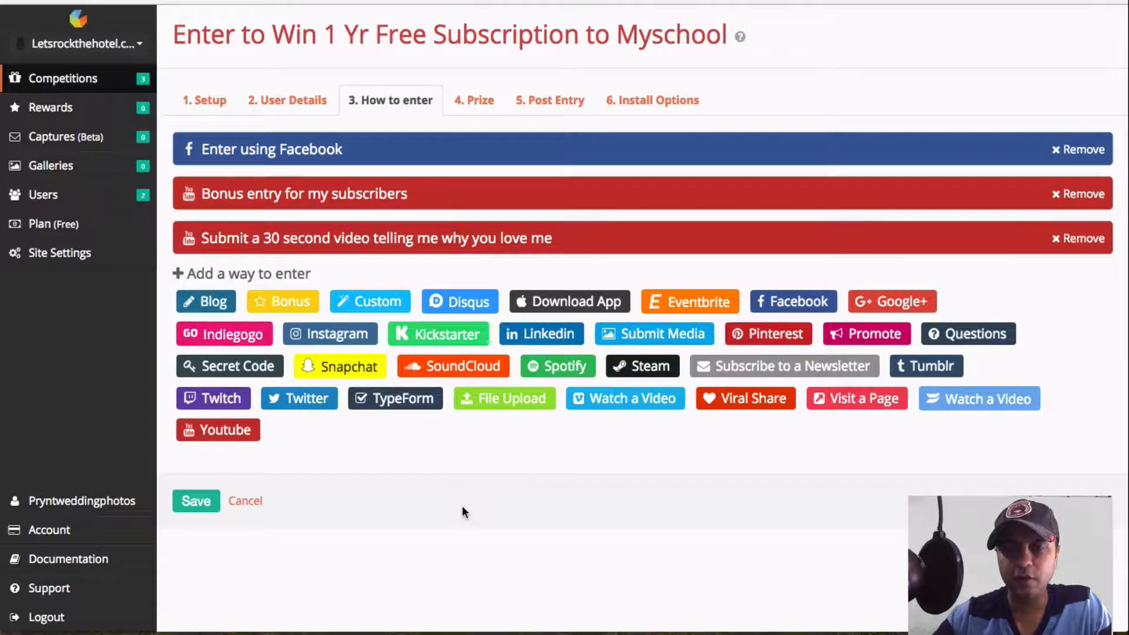
click(884, 334)
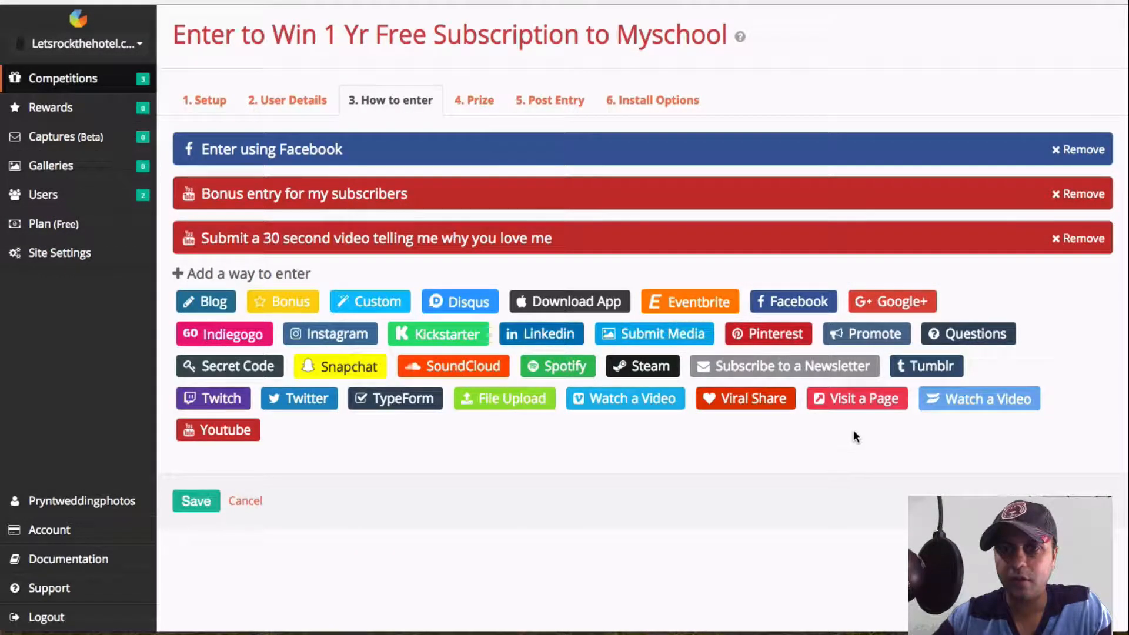
click(737, 407)
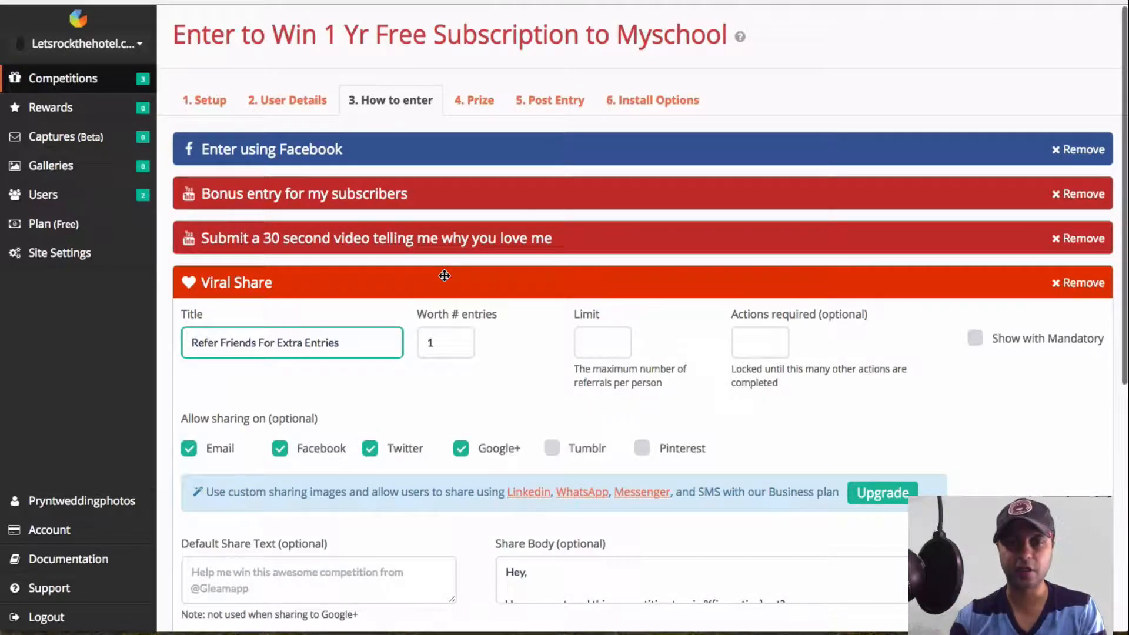
Make the Viral Share entry worth 100 entries and limit it to 10 referrals per person
key(Tab)
text(100)
key(Tab)
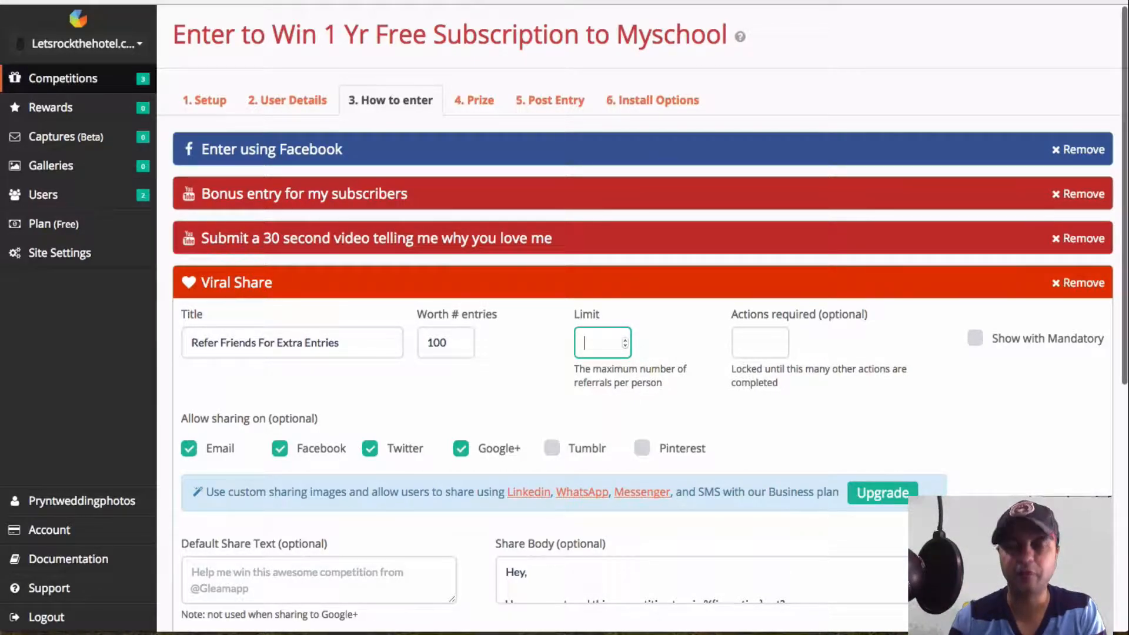
text(10)
key(Tab)
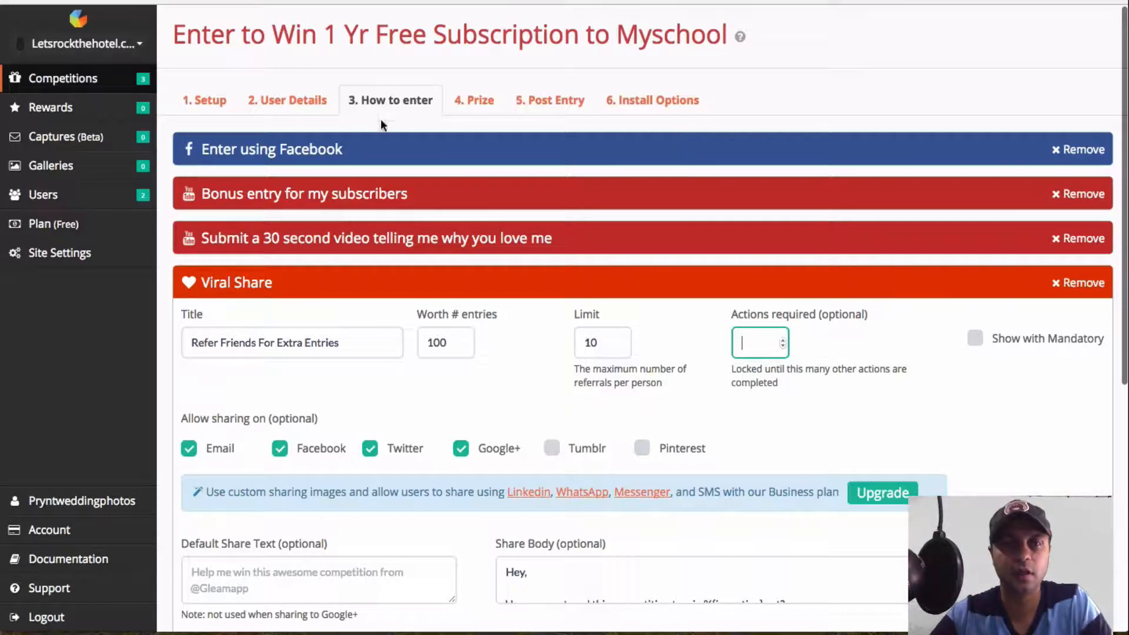
Allow the Viral Share entry to be shared on Tumblr and Pinterest as well
scroll(847, 421, down, 2)
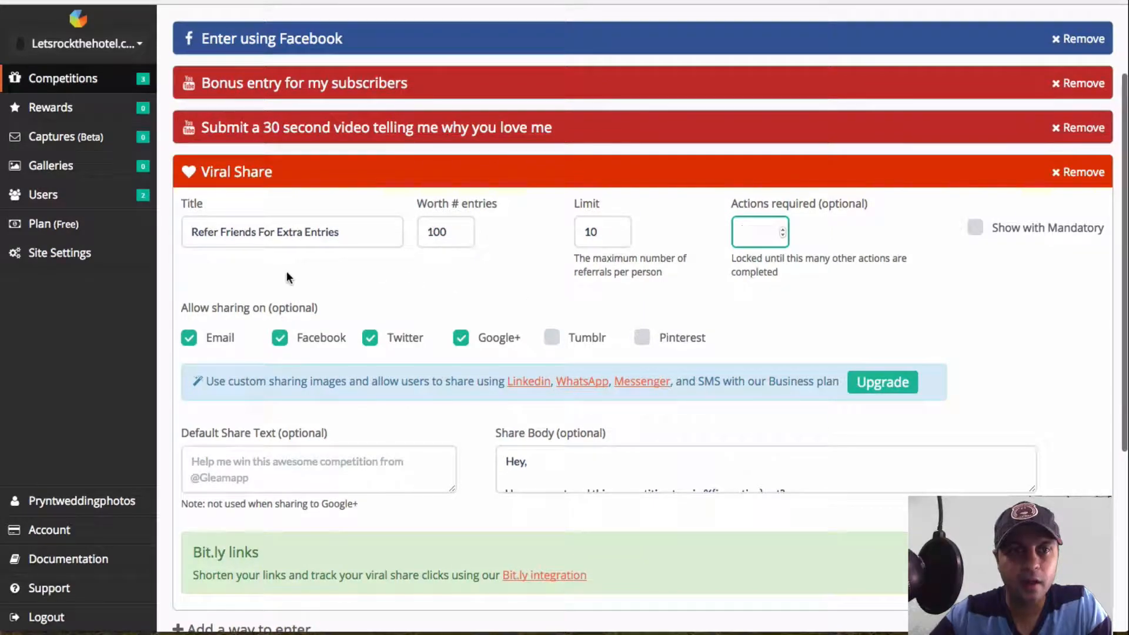
click(549, 341)
click(642, 339)
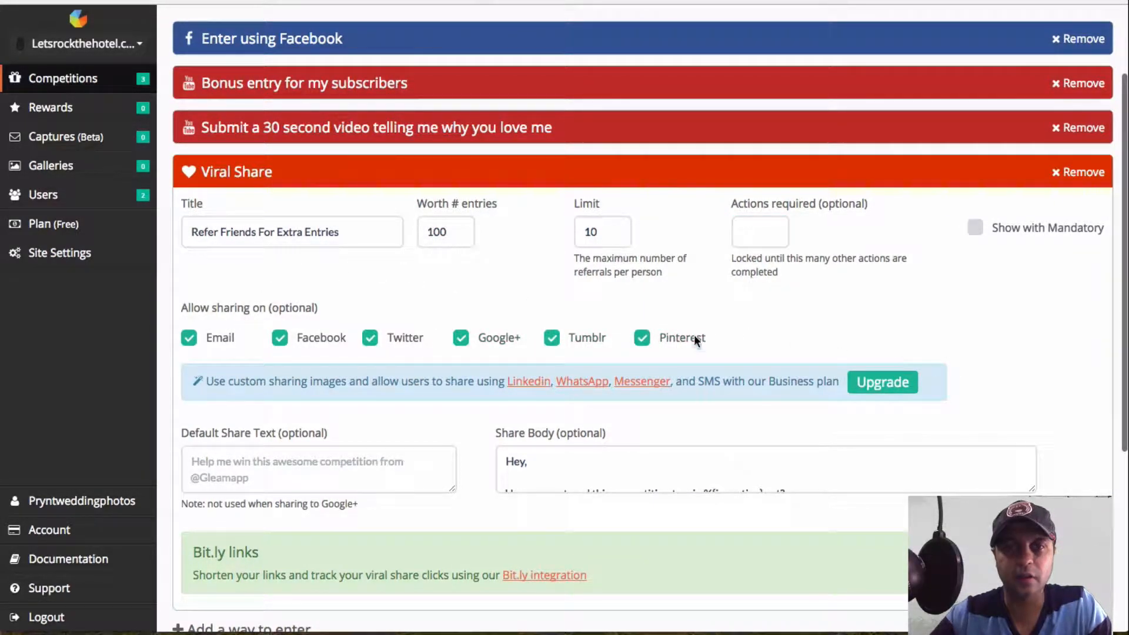
Set the Viral Share's default share text to "Yo - check out the competition - it's sick!"
scroll(986, 268, down, 1)
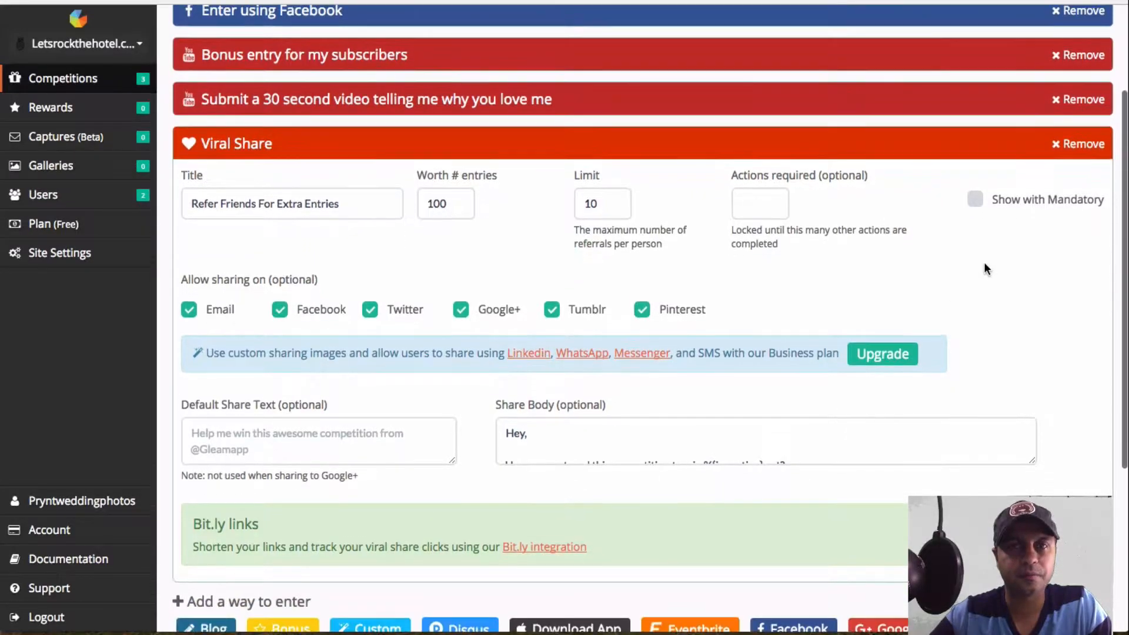
scroll(917, 211, down, 4)
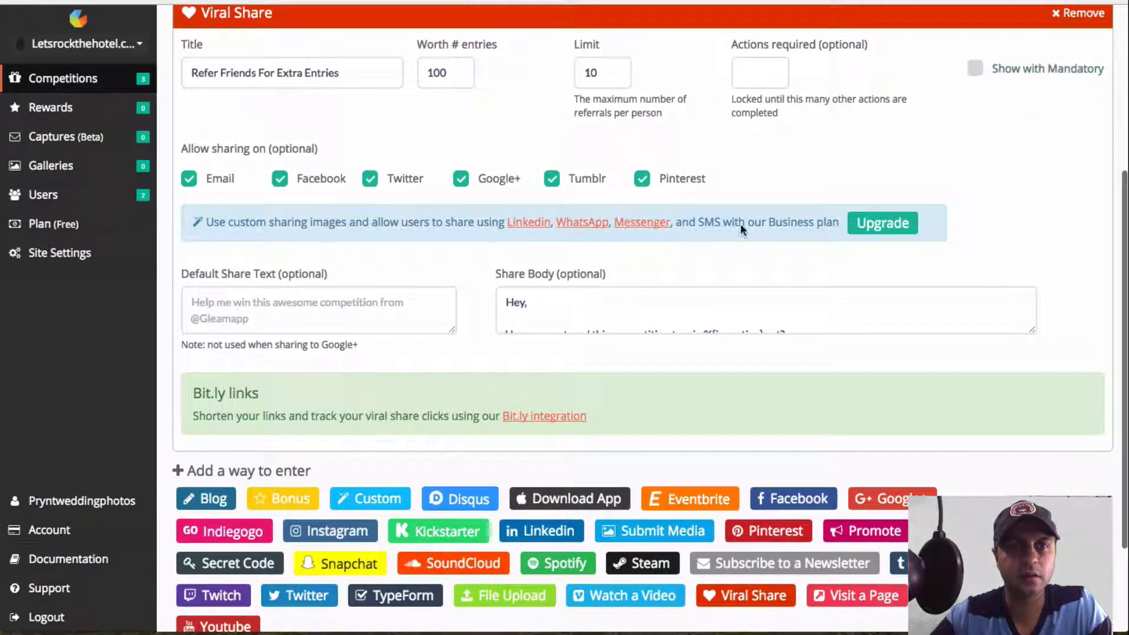
click(380, 302)
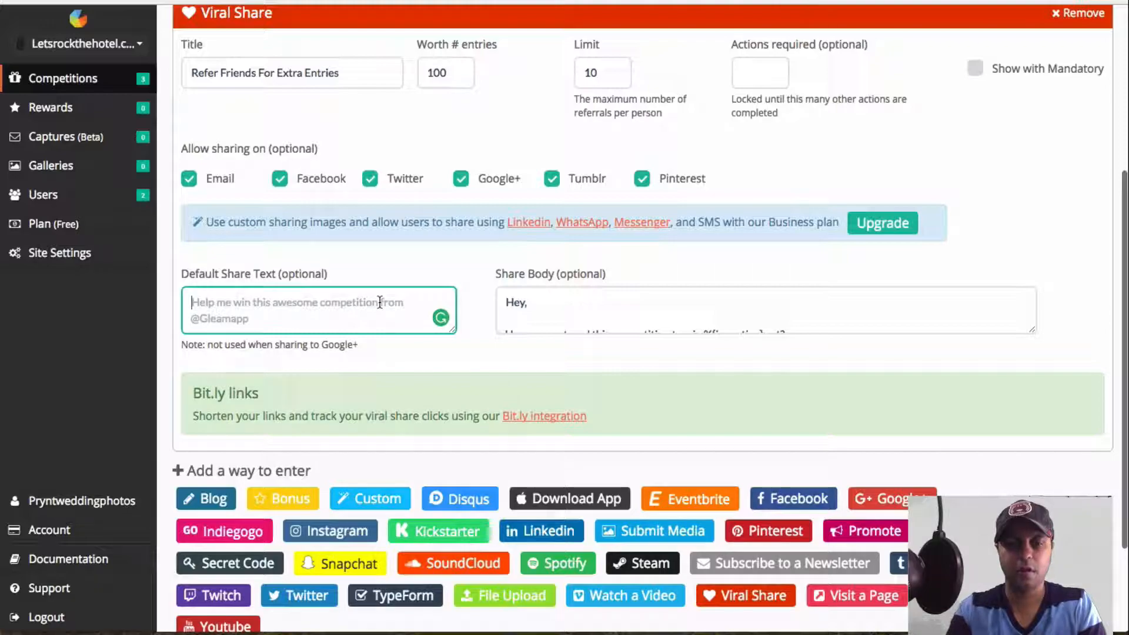
text(Yo - check out )
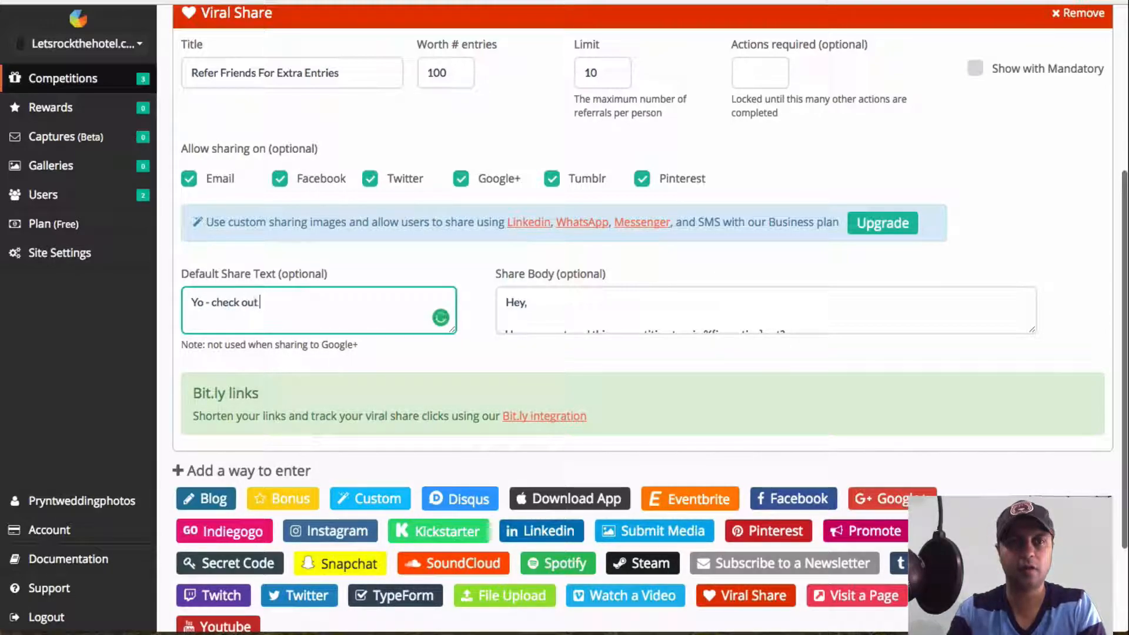
text(the compeititon.)
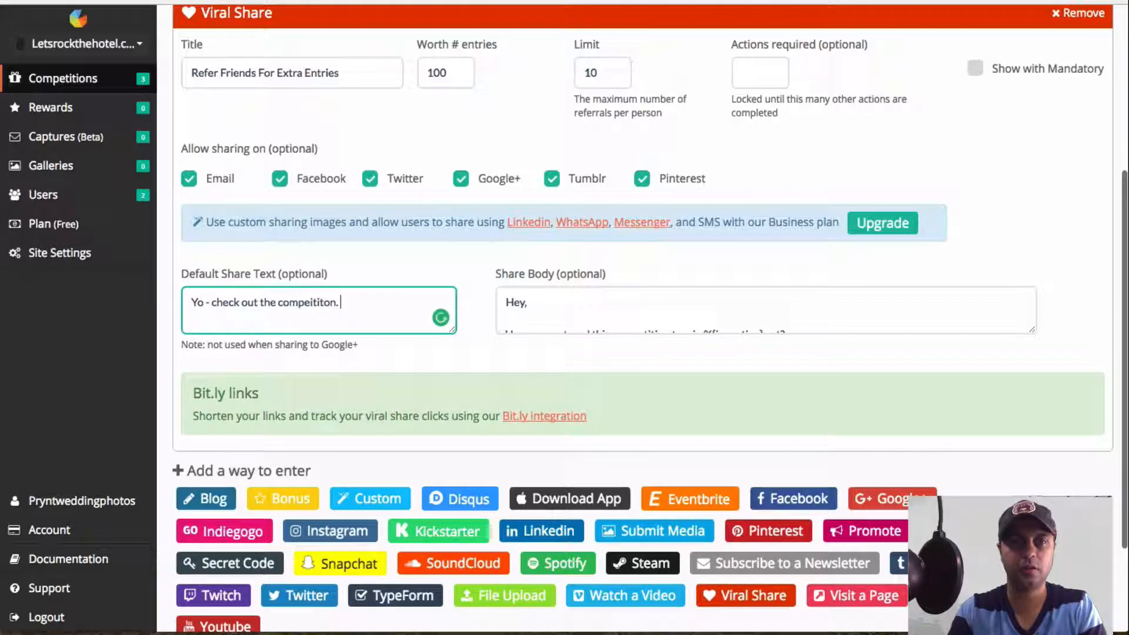
key(alt+BackSpace)
text(compet)
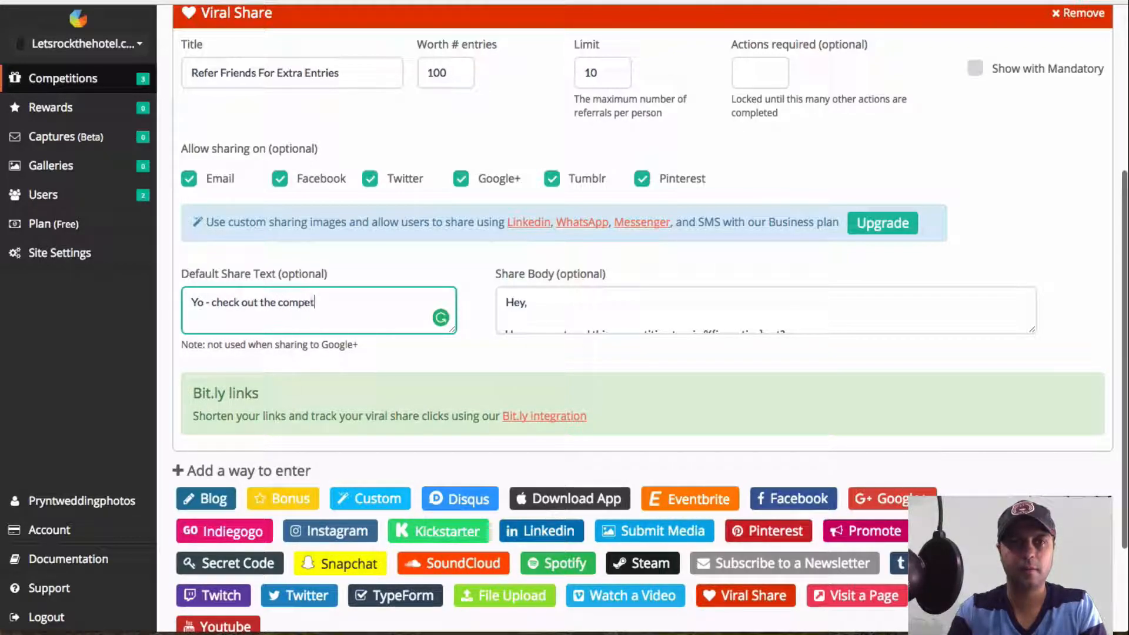
text(ition - it's suck!)
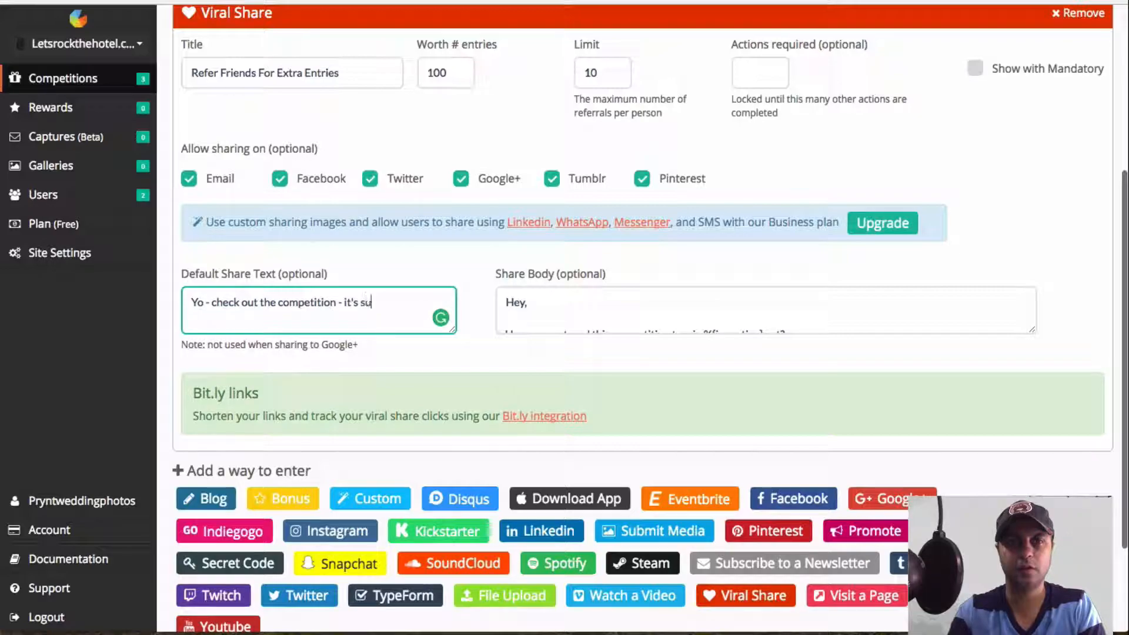
key(alt+BackSpace)
text(sick!)
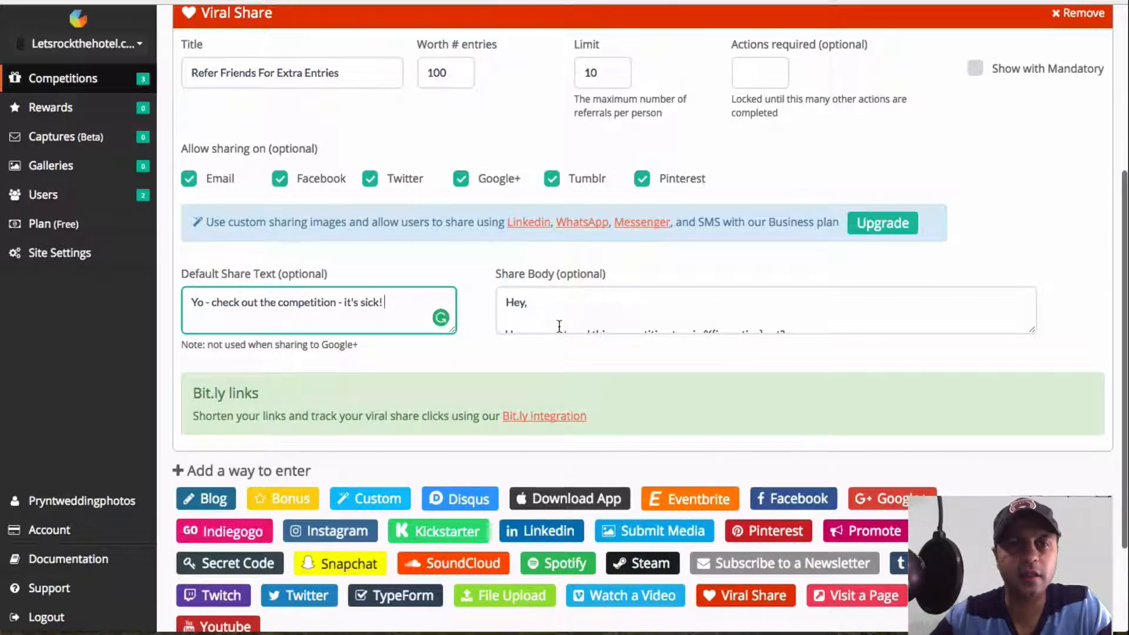
Enlarge the Share Body box to review its full message, and save the competition
scroll(560, 327, down, 5)
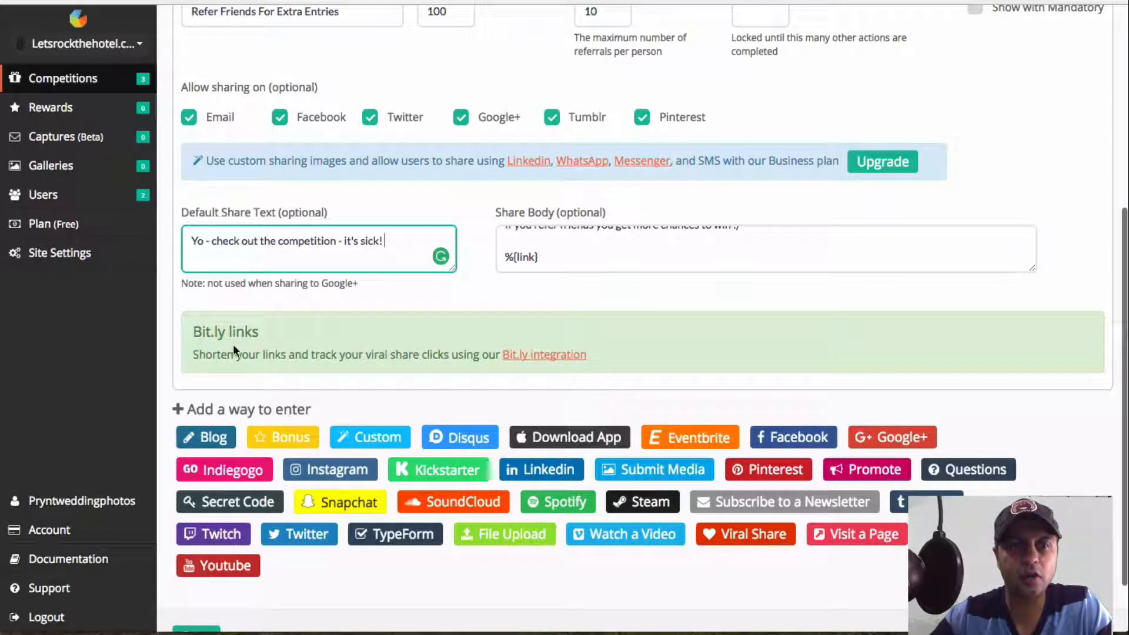
scroll(576, 252, up, 3)
scroll(577, 252, up, 2)
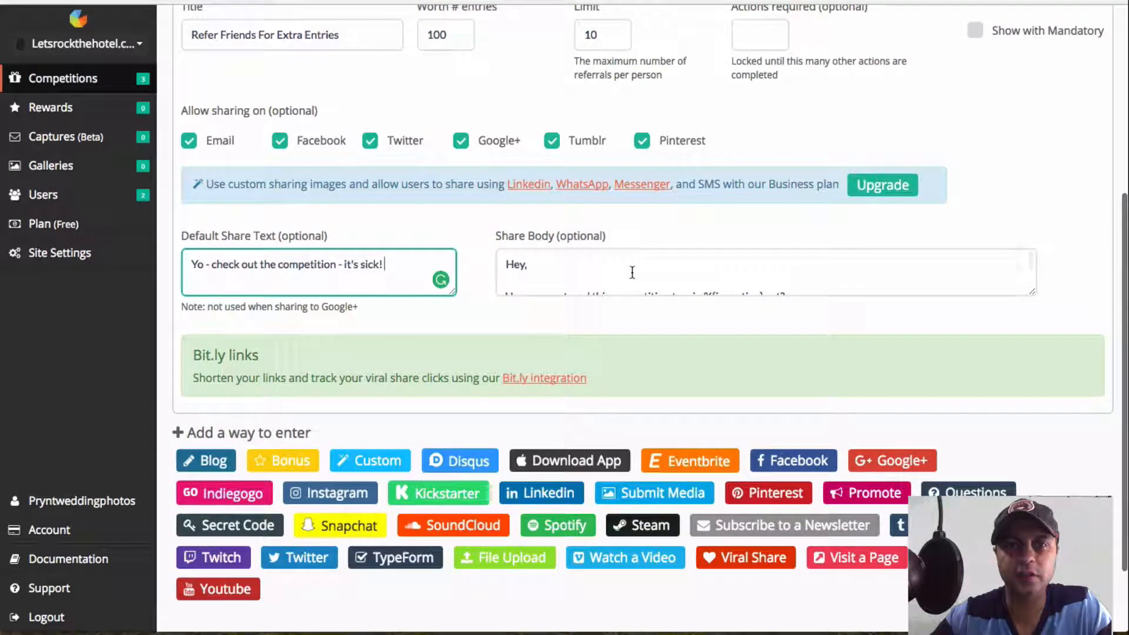
drag(1031, 293, 1057, 474)
click(531, 325)
key(ctrl+a)
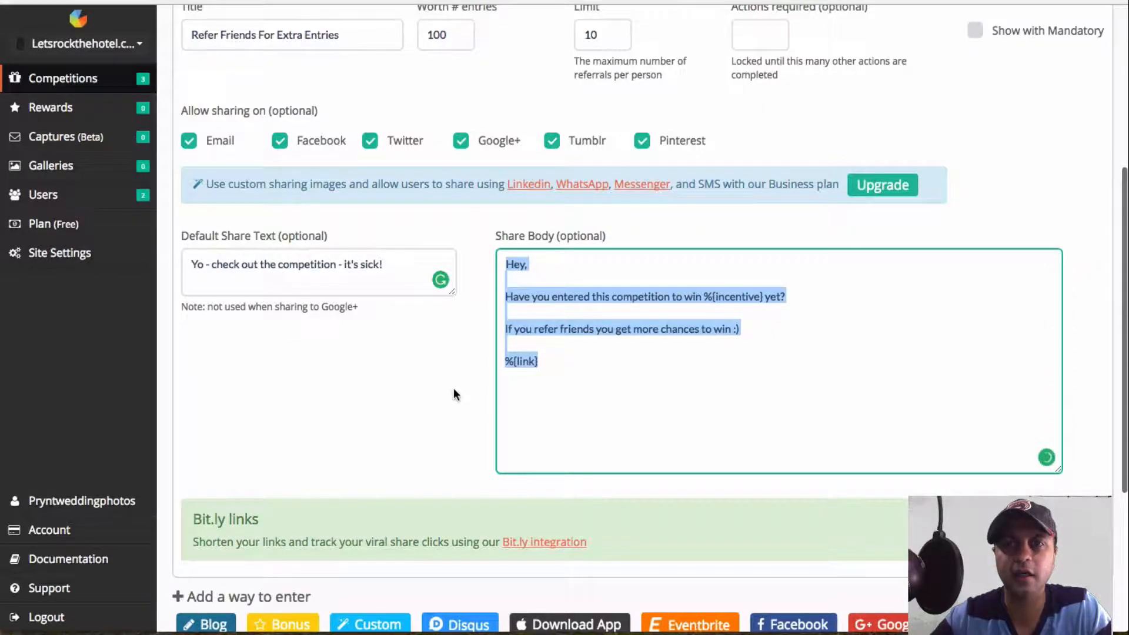
scroll(454, 387, down, 5)
scroll(454, 387, down, 1)
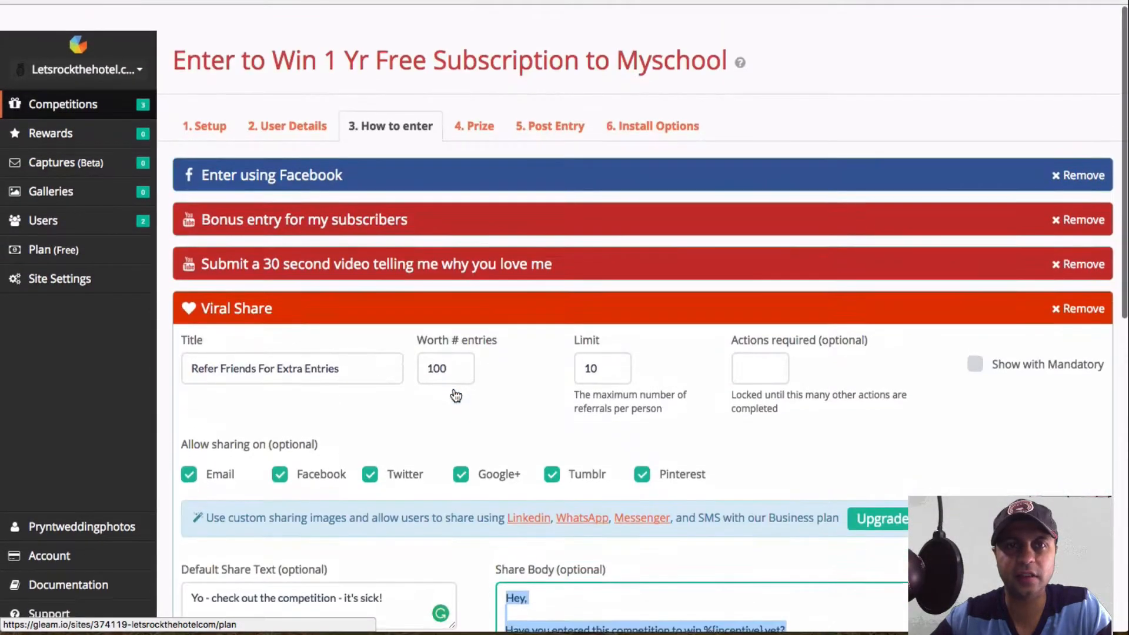
scroll(453, 395, down, 10)
click(194, 566)
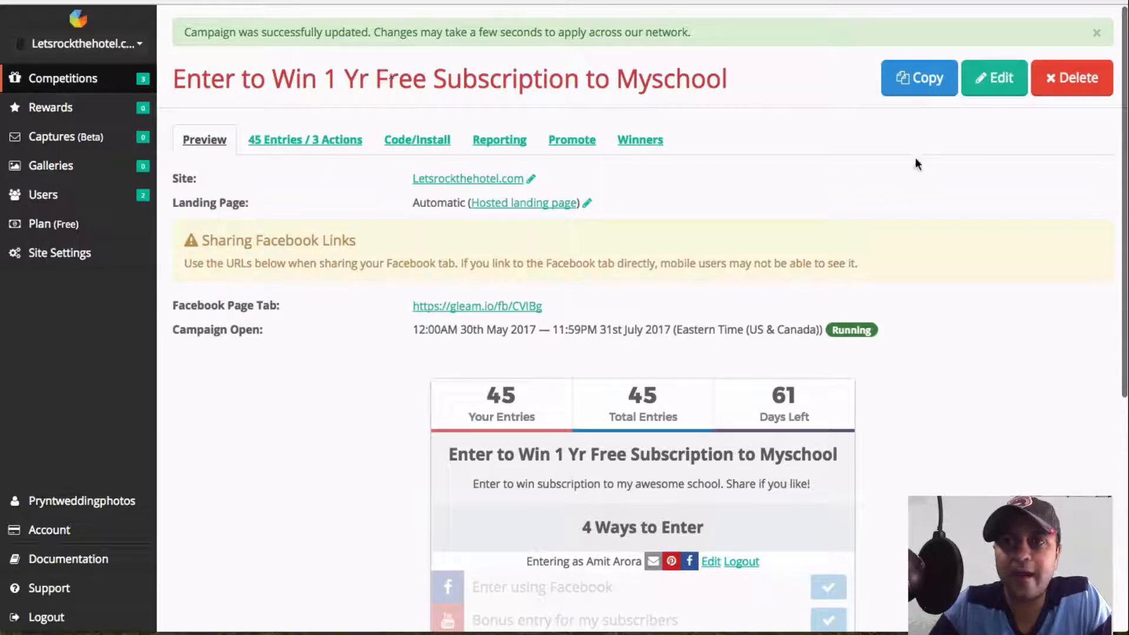
Review the competition's preview, install code and recorded actions, including the status options of the submitted video entry
scroll(915, 159, down, 6)
scroll(915, 158, up, 6)
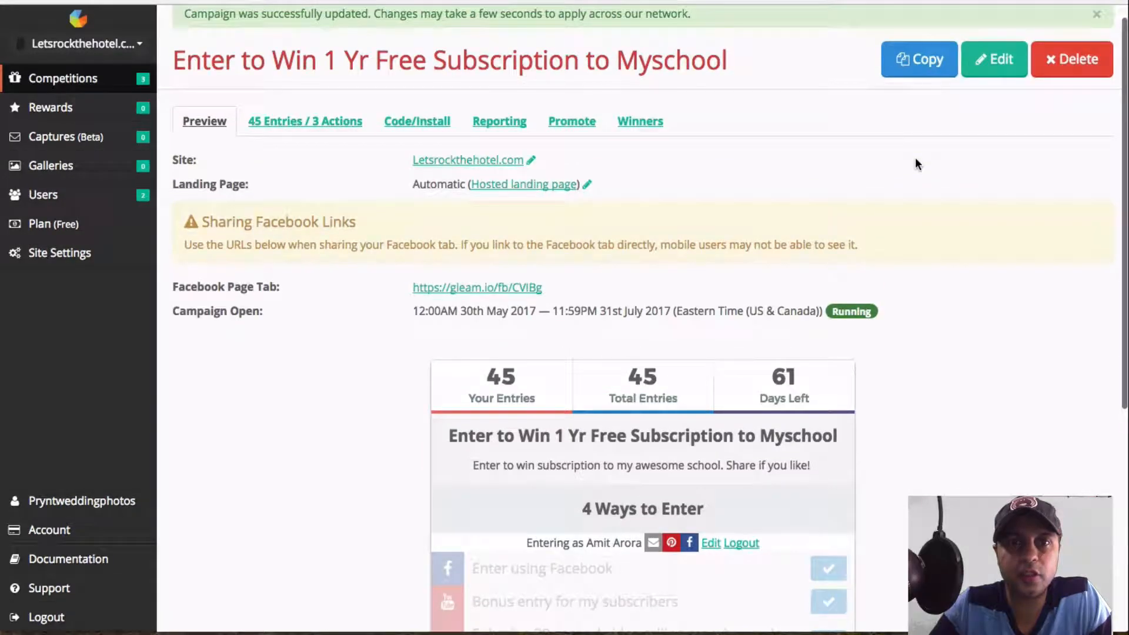
click(422, 123)
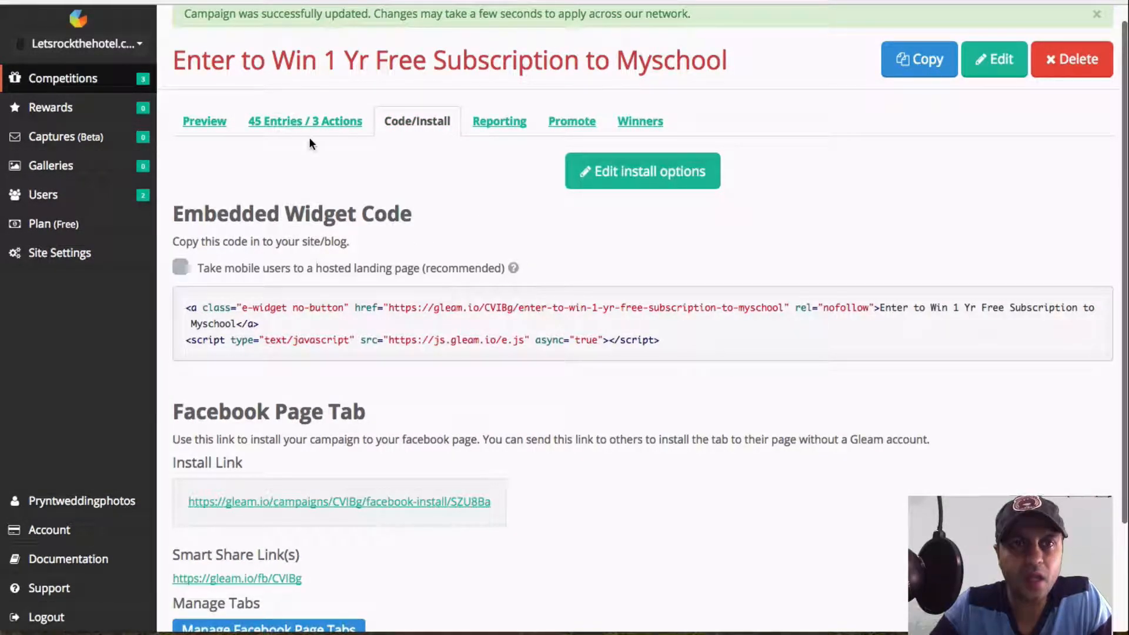
click(280, 131)
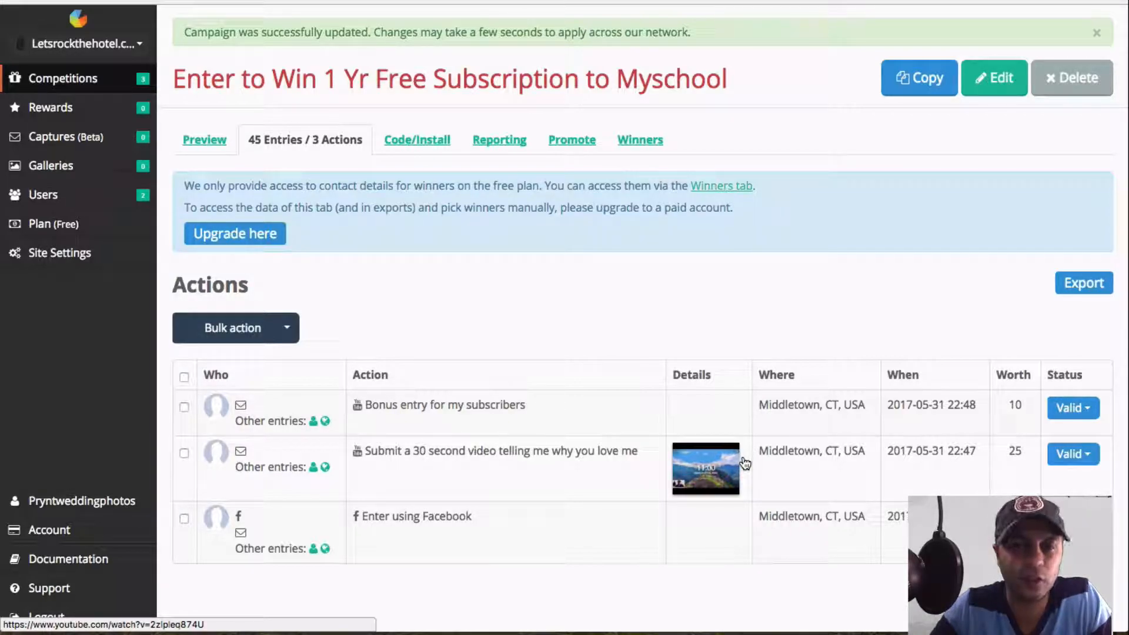
click(1091, 455)
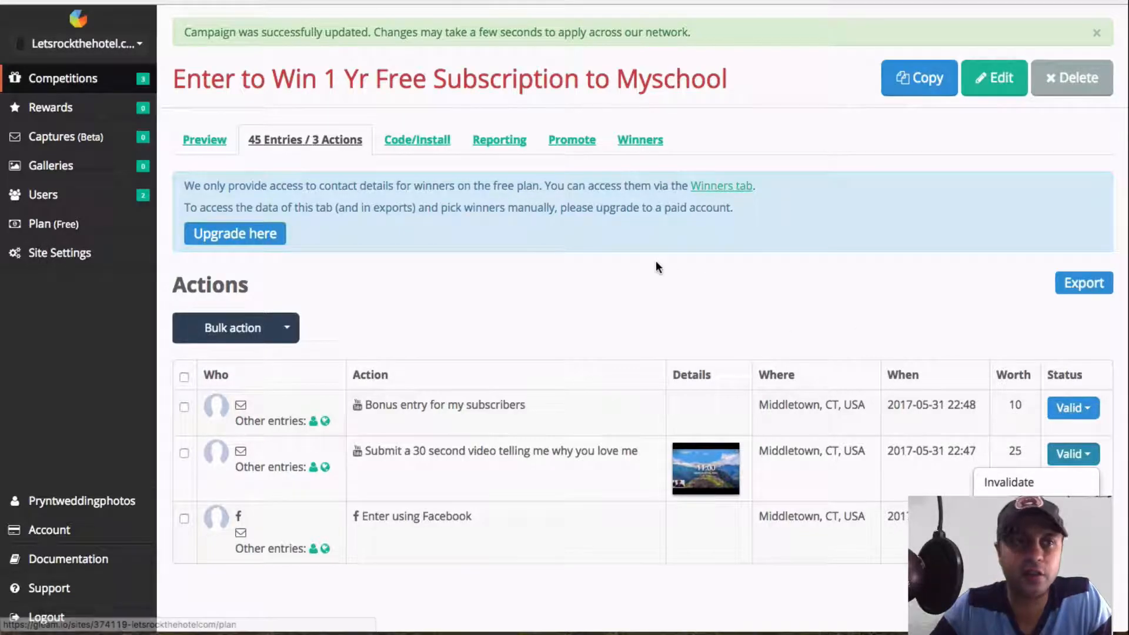
click(615, 303)
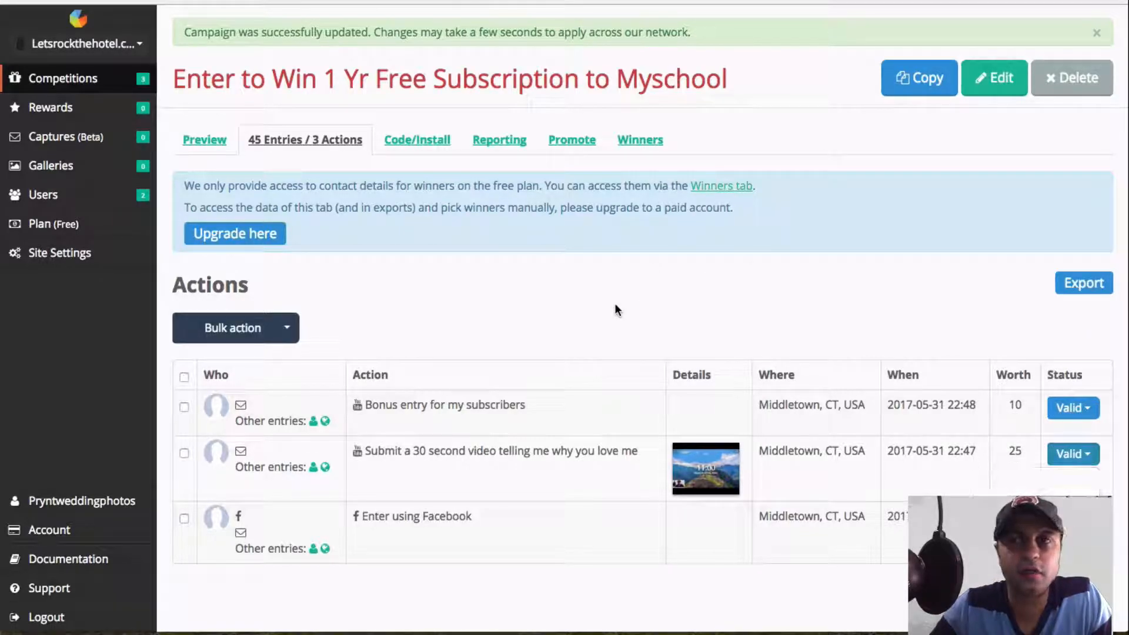
Review the winner drawing options, the number of winners in the prize settings, and the Drawing Winners Docs
click(640, 139)
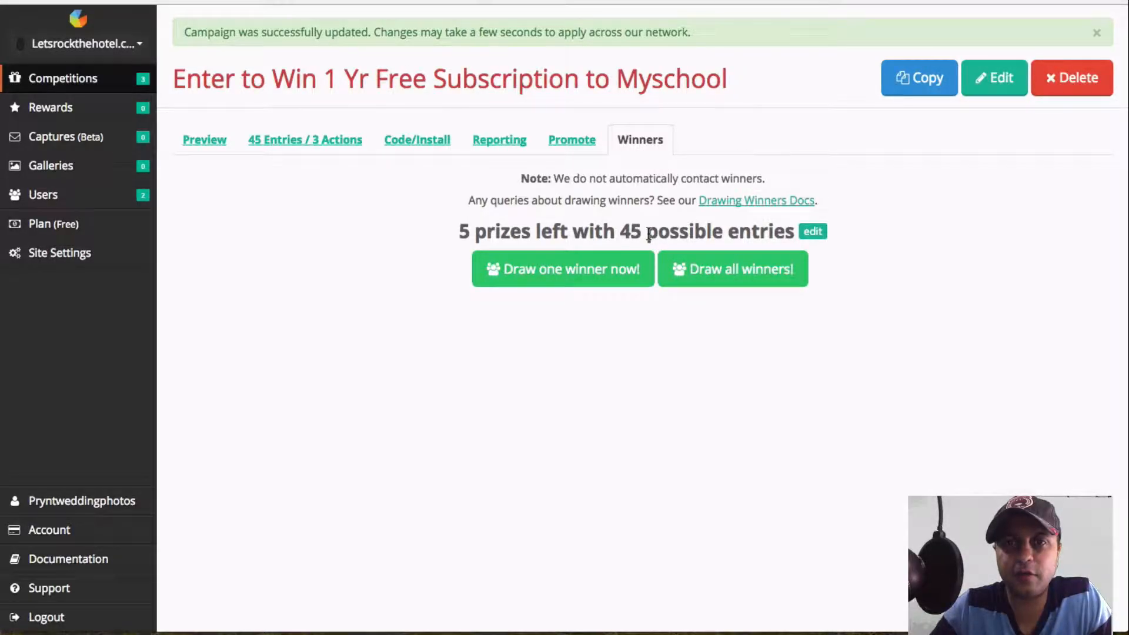
click(814, 234)
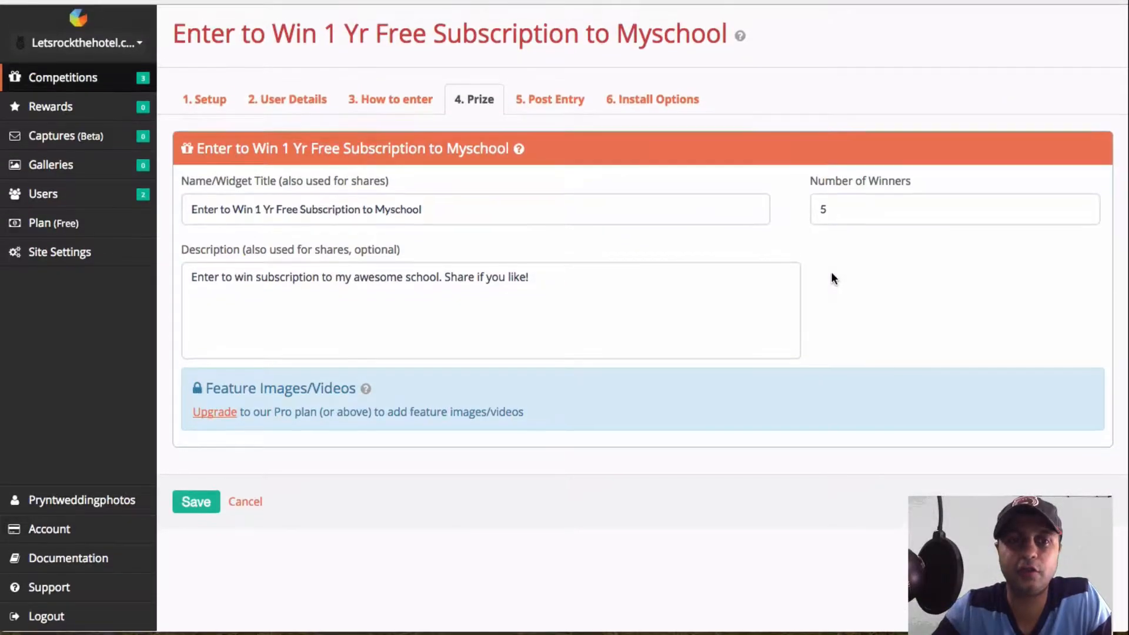
click(246, 503)
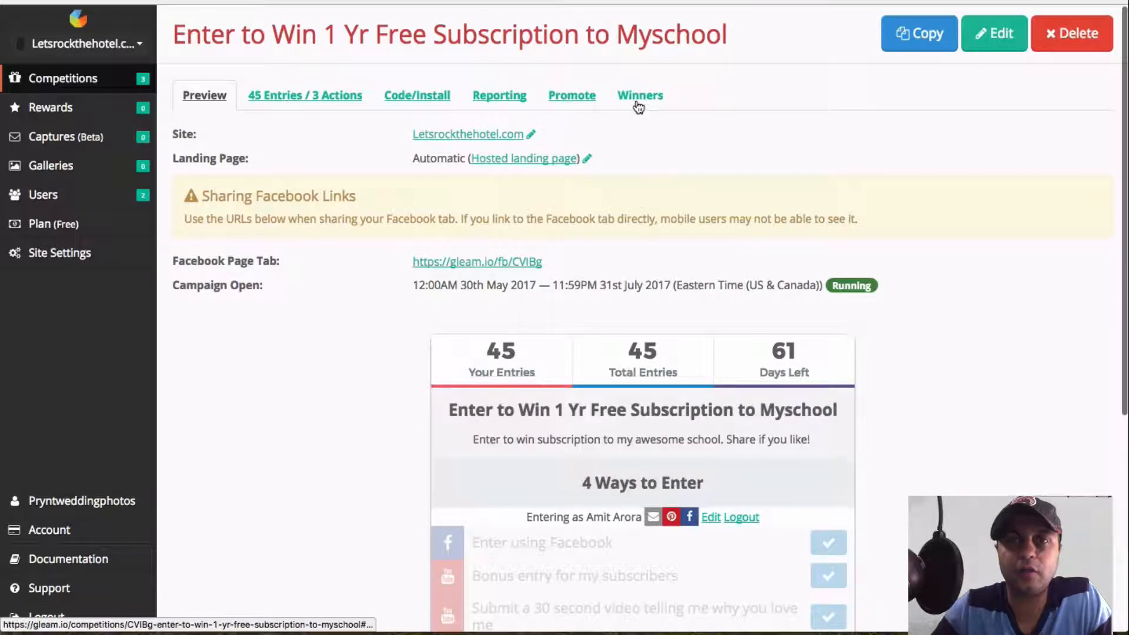
click(637, 97)
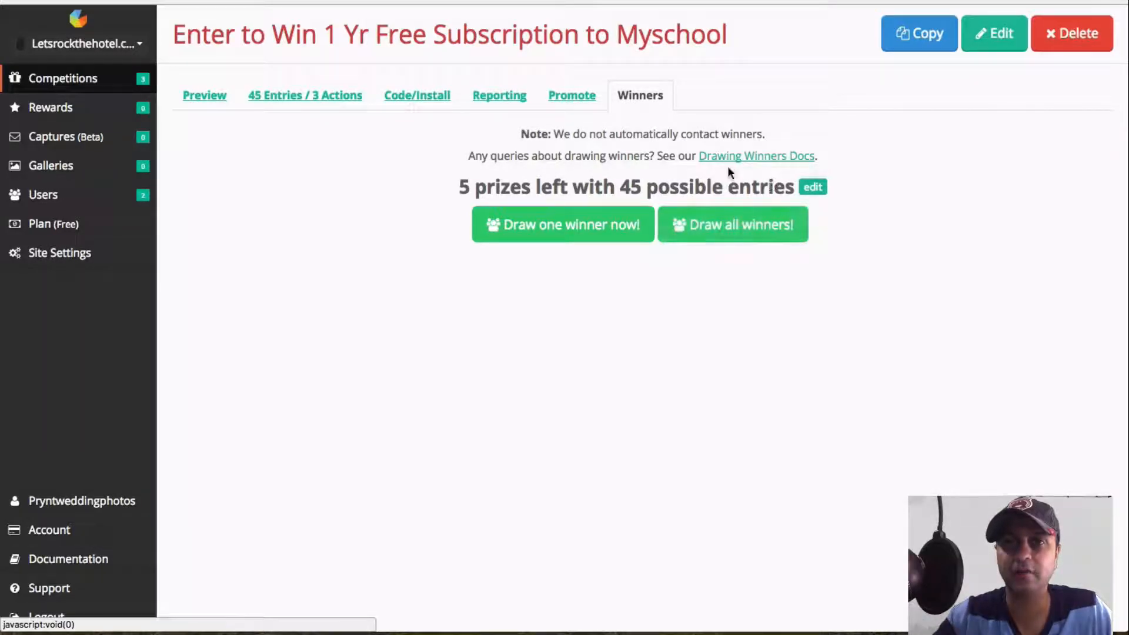
click(769, 163)
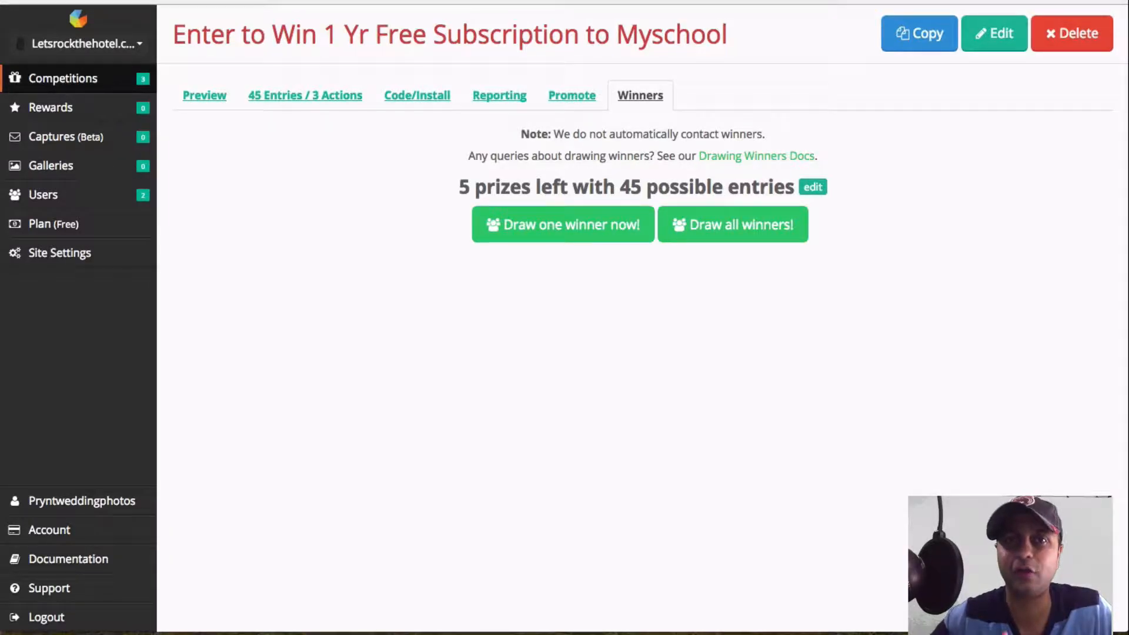
Copy the competition's entire embedded widget code from its install options
click(420, 97)
drag(660, 314, 183, 275)
key(ctrl+c)
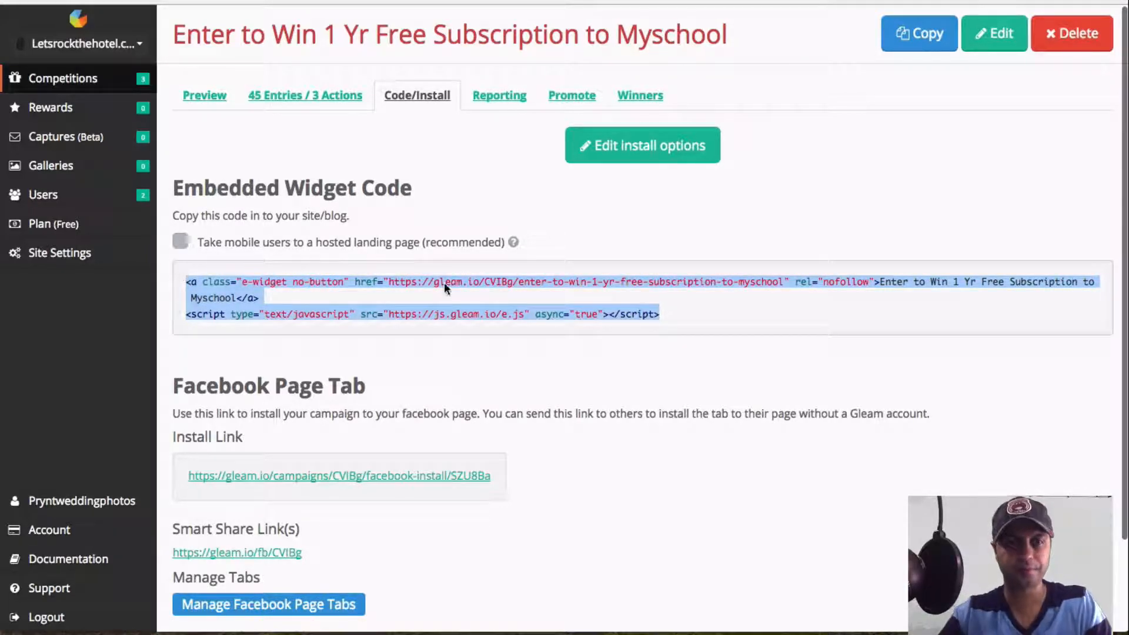
scroll(592, 400, down, 3)
scroll(593, 399, up, 3)
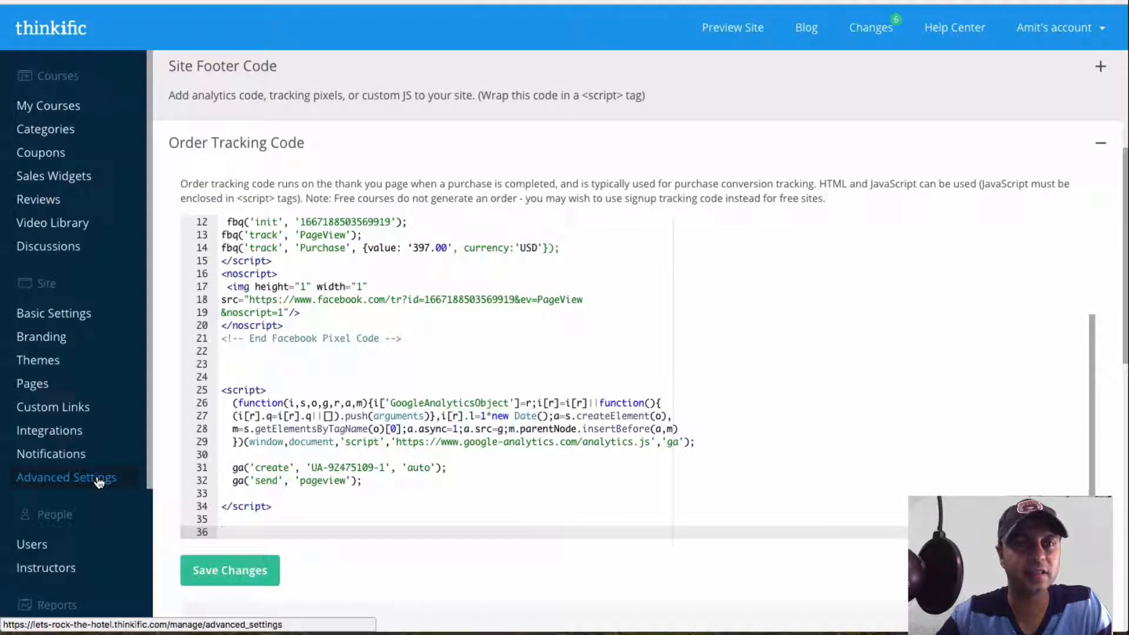
In Thinkific's advanced settings, paste the Gleam widget code at the end of the Order Tracking Code and save the changes
scroll(297, 203, up, 5)
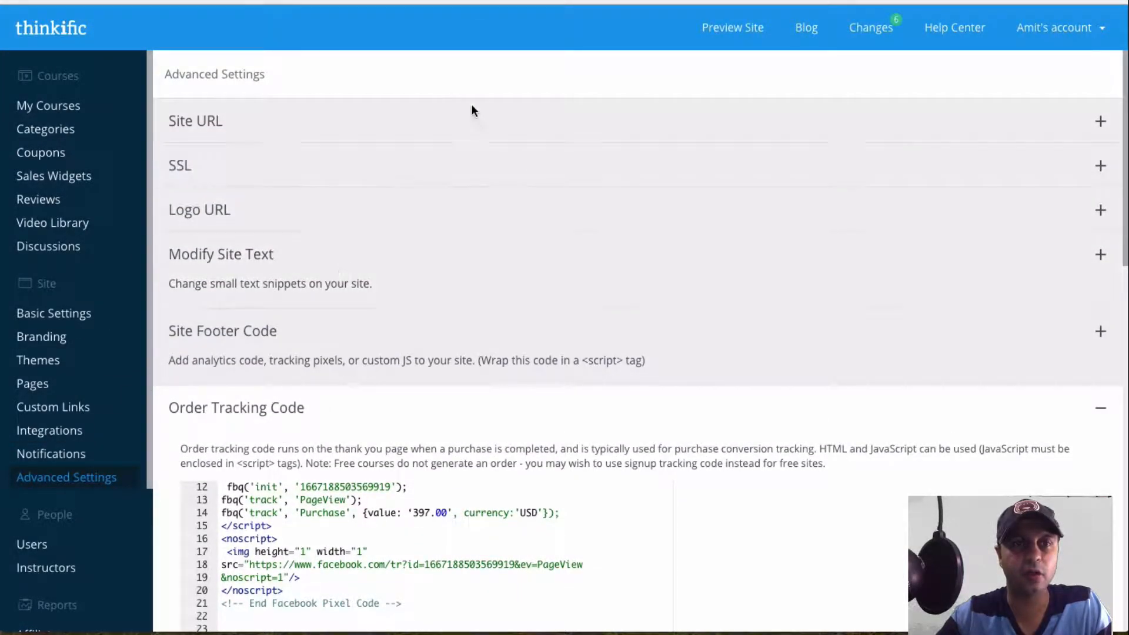
scroll(515, 435, down, 3)
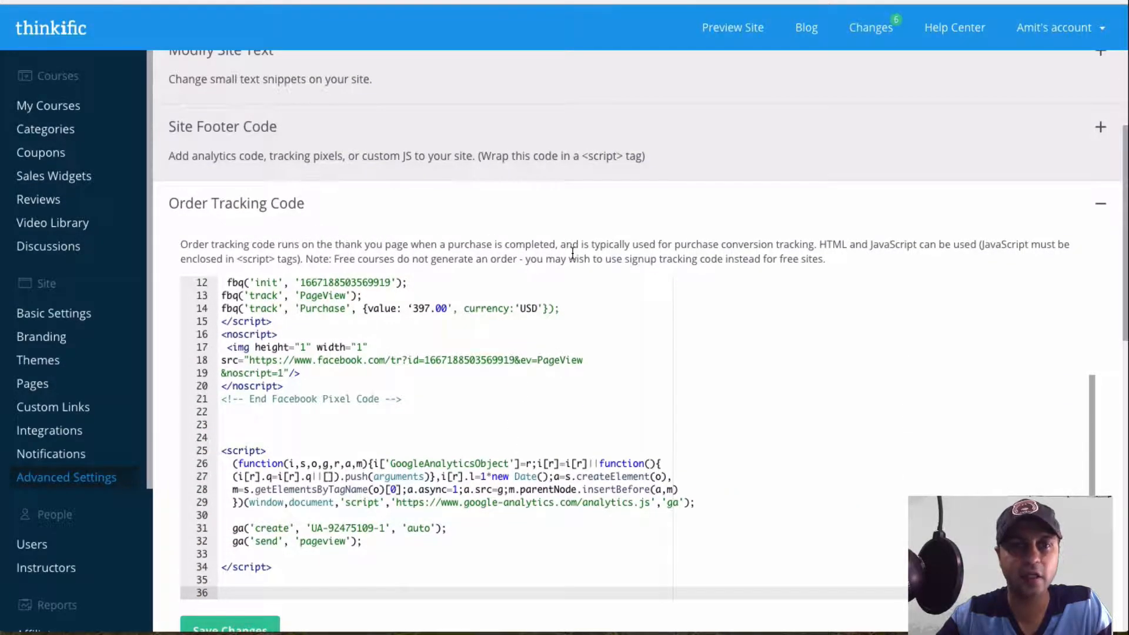
scroll(572, 253, down, 4)
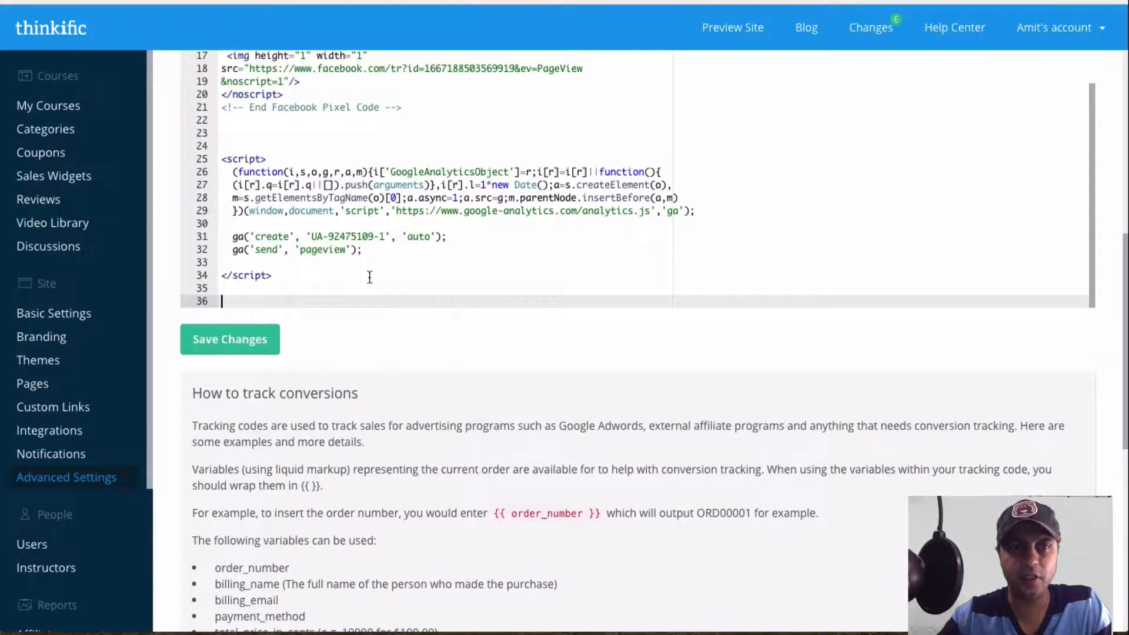
key(ctrl+v)
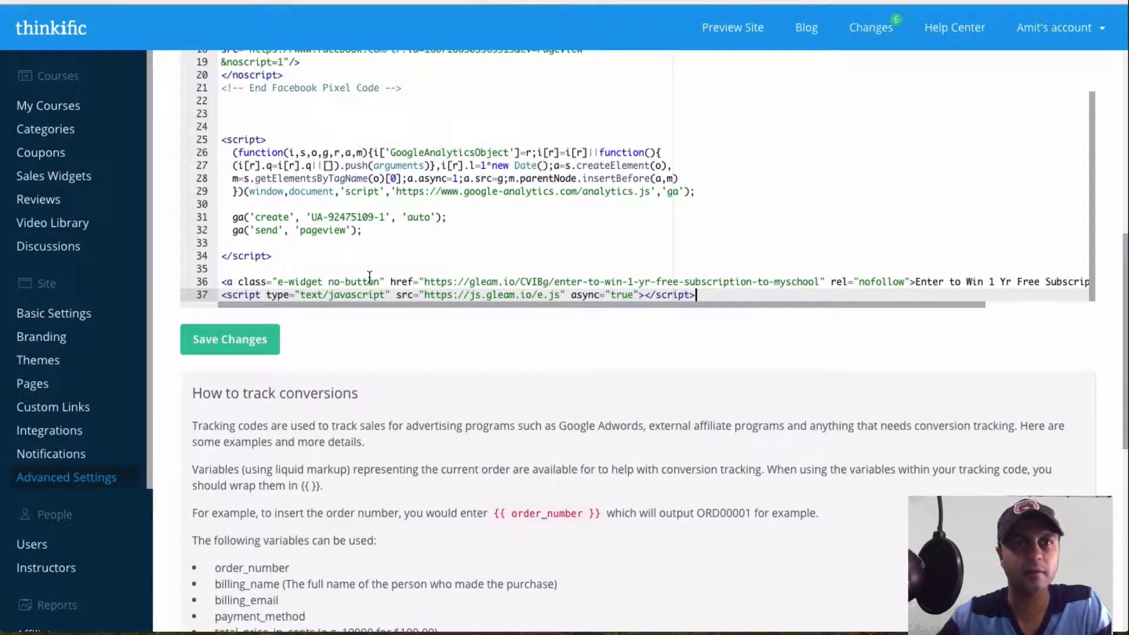
click(245, 351)
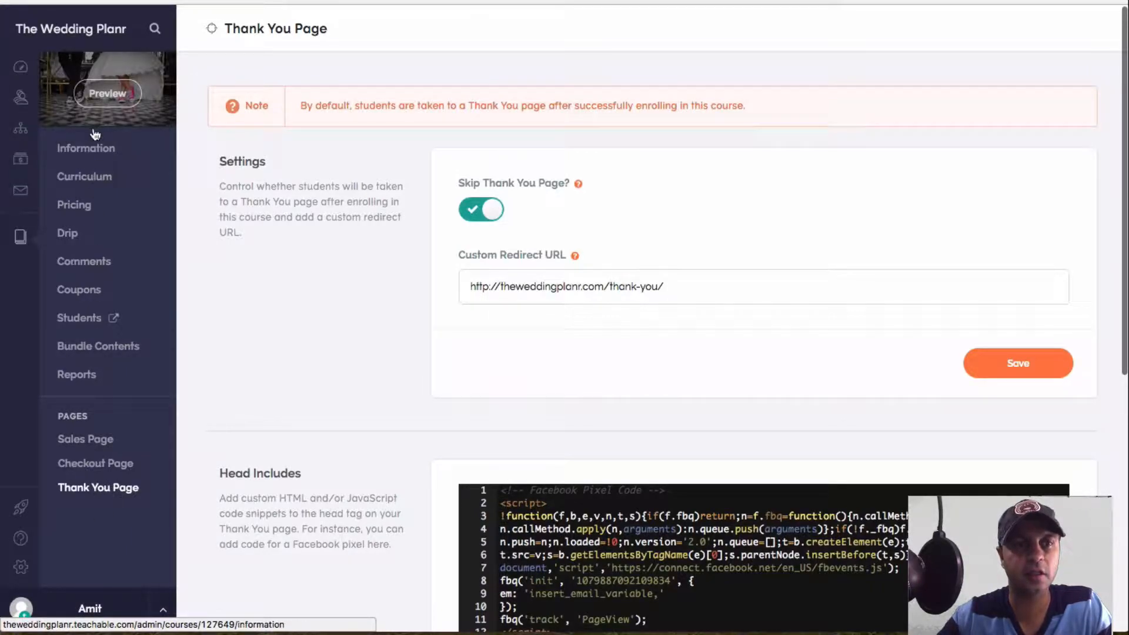
Open the Thank You Page settings of the "All in 1 - wedding planning course" from the school's full course list
click(29, 62)
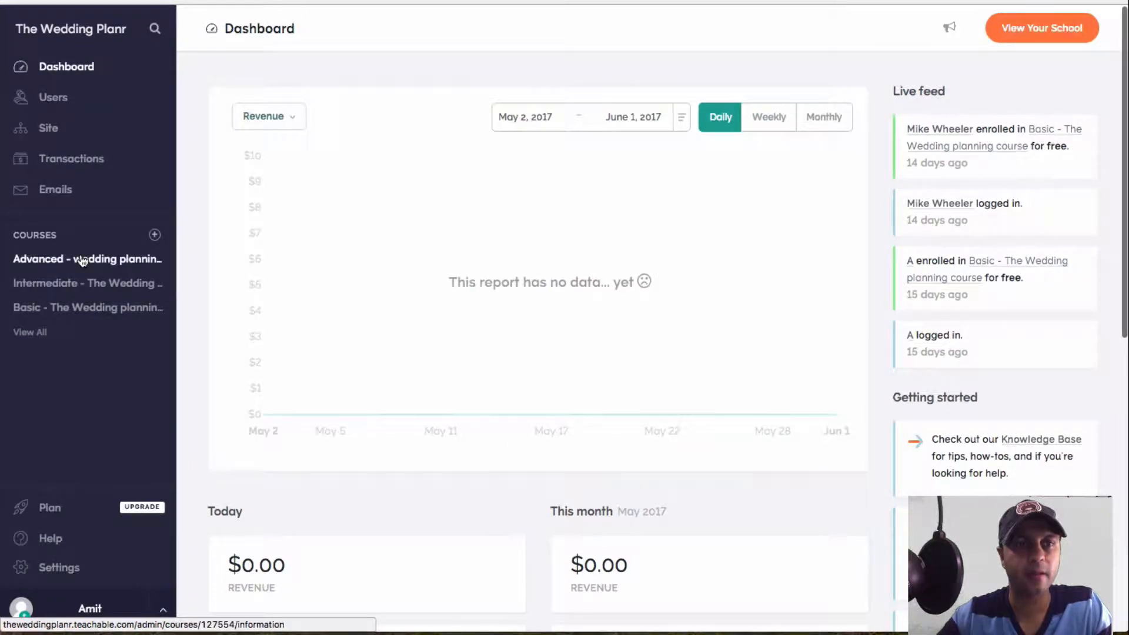
click(45, 335)
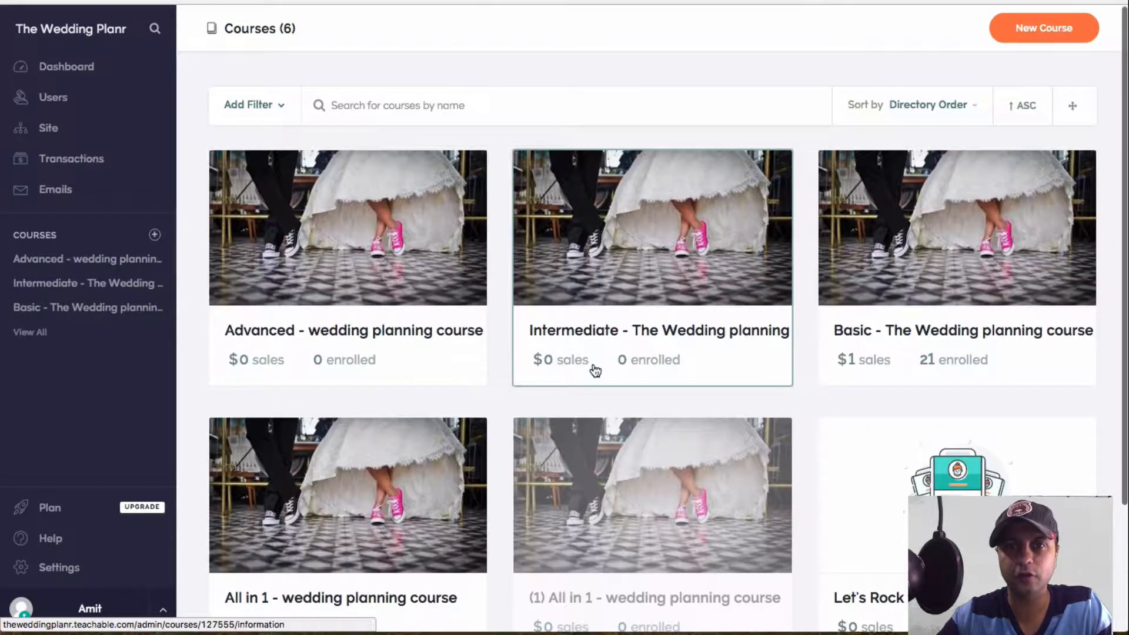
click(402, 483)
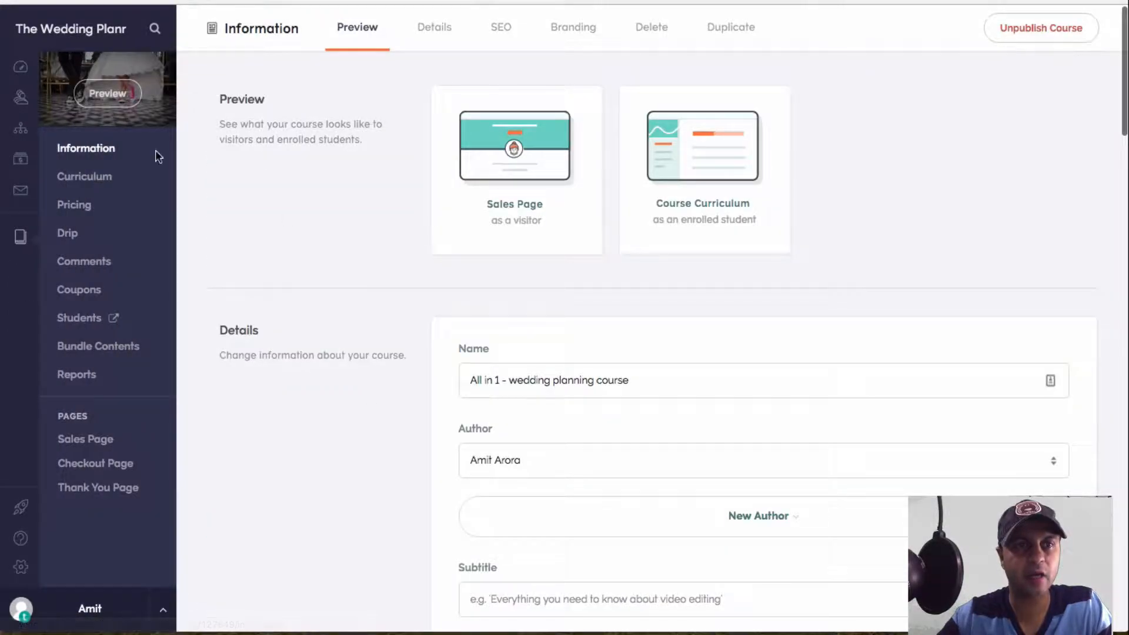
click(123, 495)
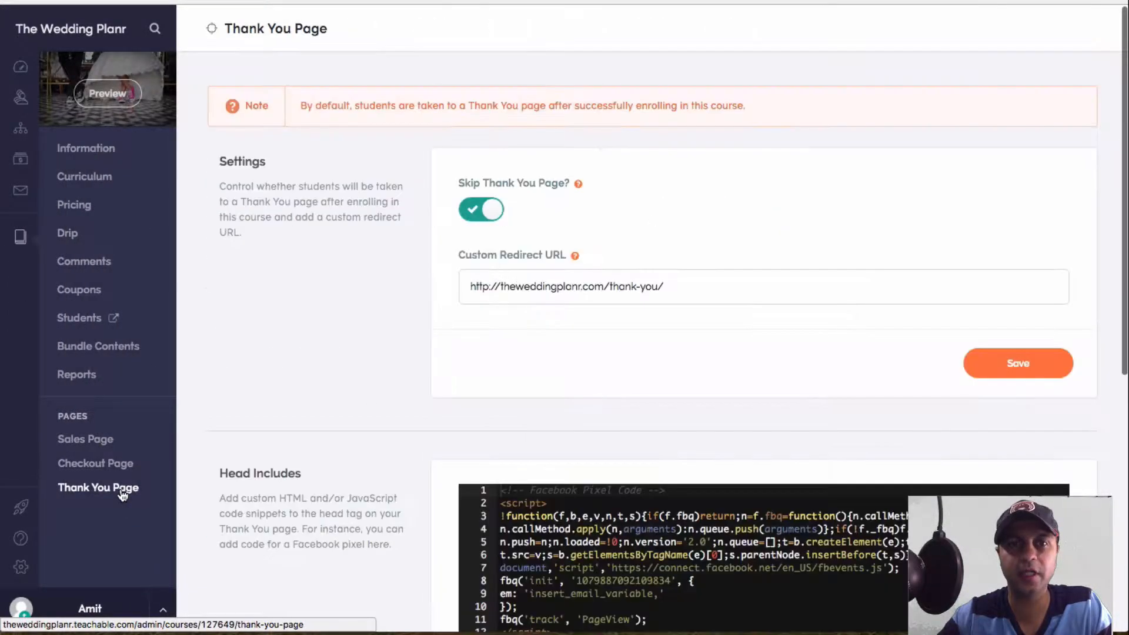
Paste the Gleam widget code below the Facebook Pixel code in the Thank You Page's Head Includes, leaving a blank line between
scroll(439, 118, down, 5)
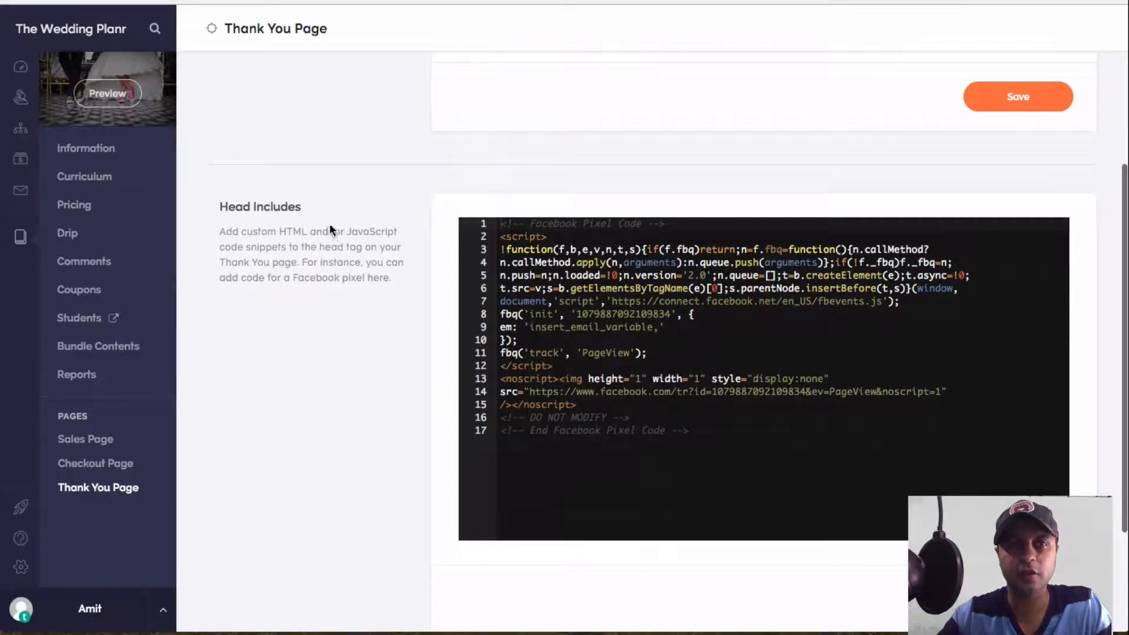
click(700, 422)
key(Return)
key(Return)
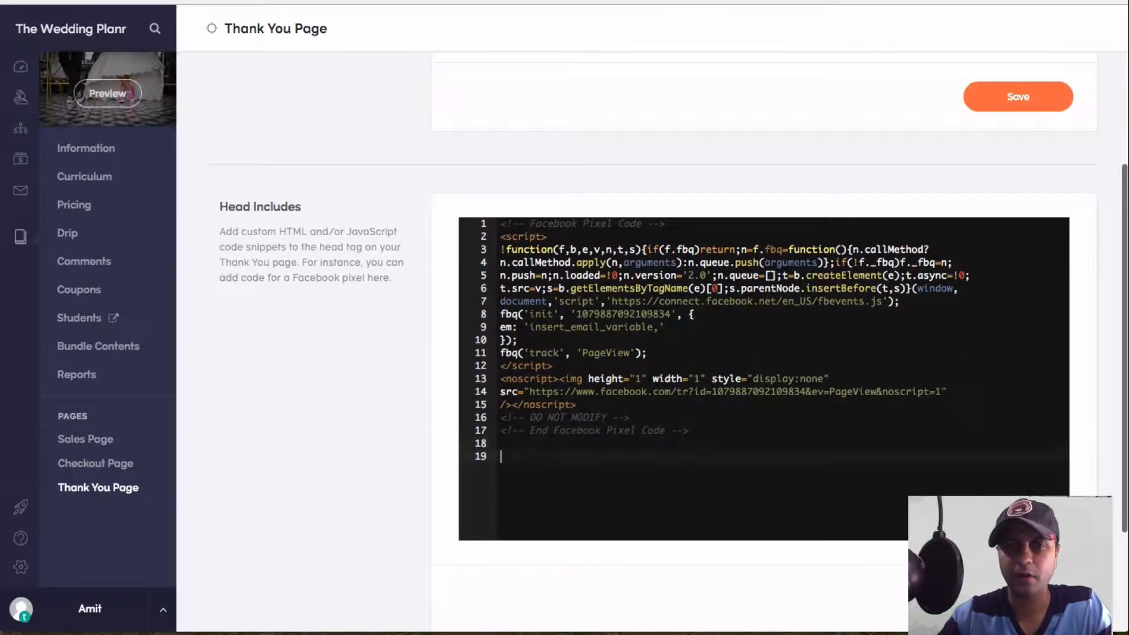
key(ctrl+v)
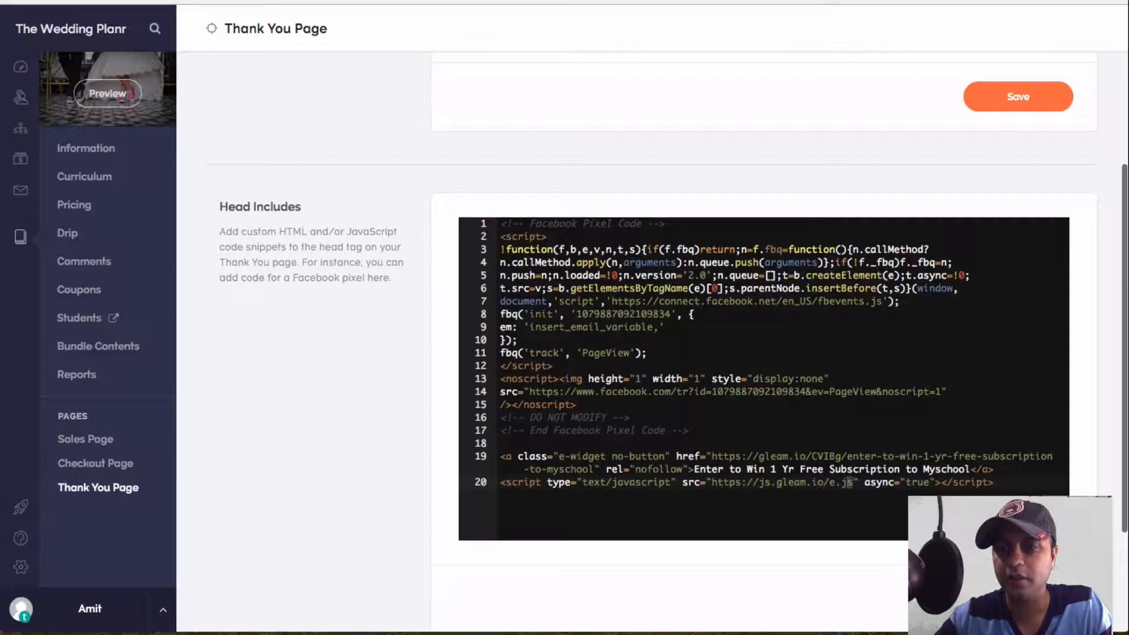
Review the explanation of the Skip Thank You Page option and the course's custom redirect URL
scroll(1007, 203, up, 5)
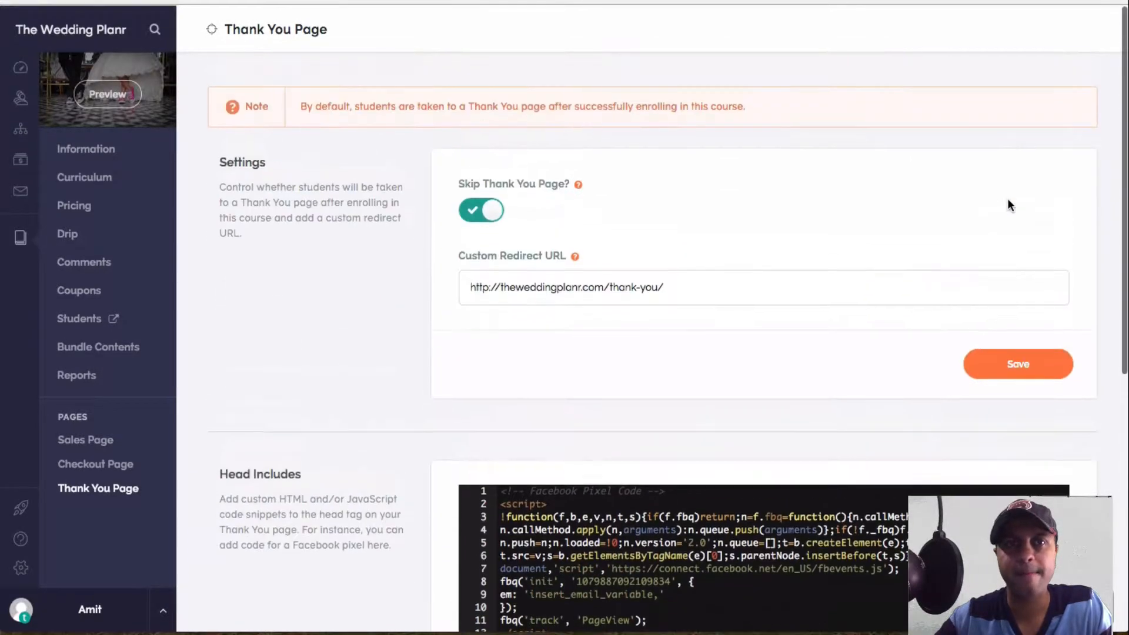
scroll(1007, 203, down, 3)
scroll(1007, 200, up, 3)
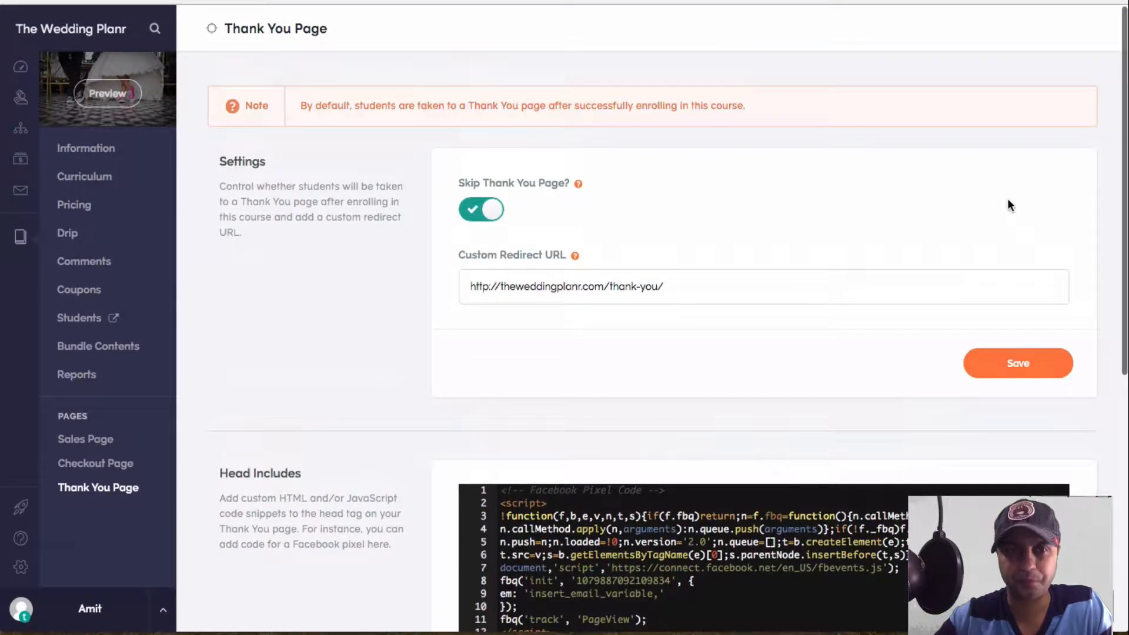
mouse_move(574, 190)
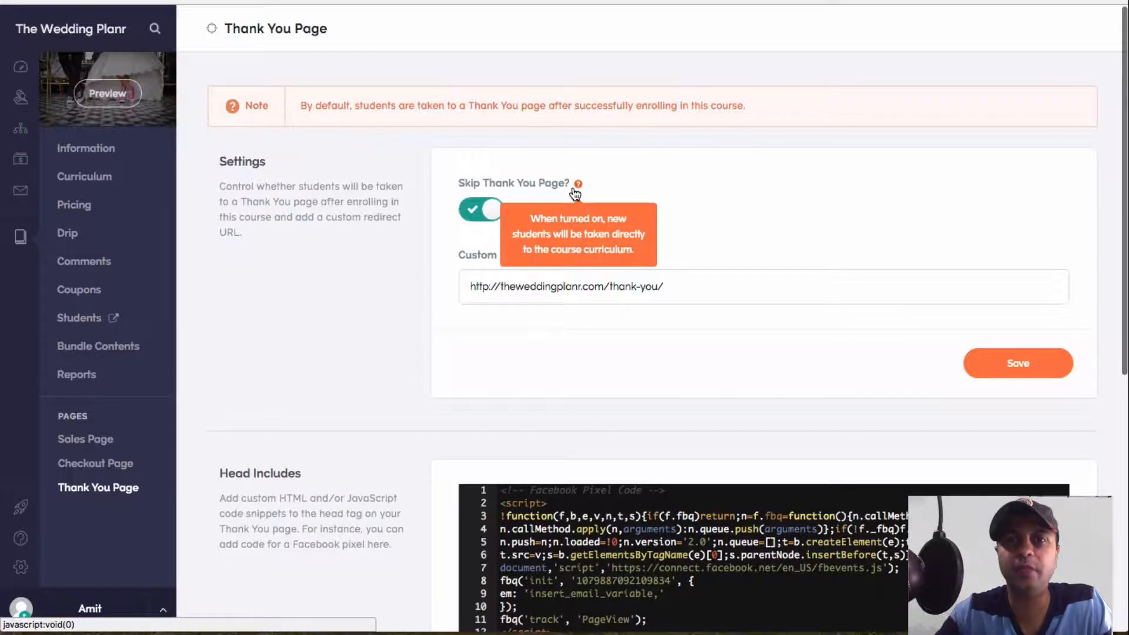
drag(663, 286, 465, 283)
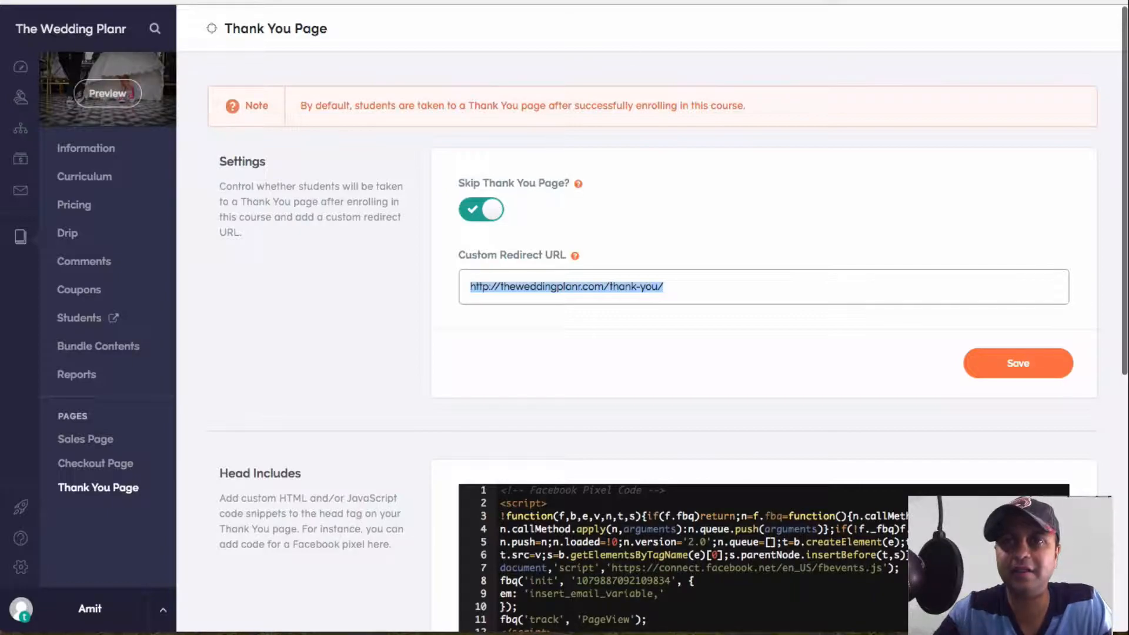
key(super+t)
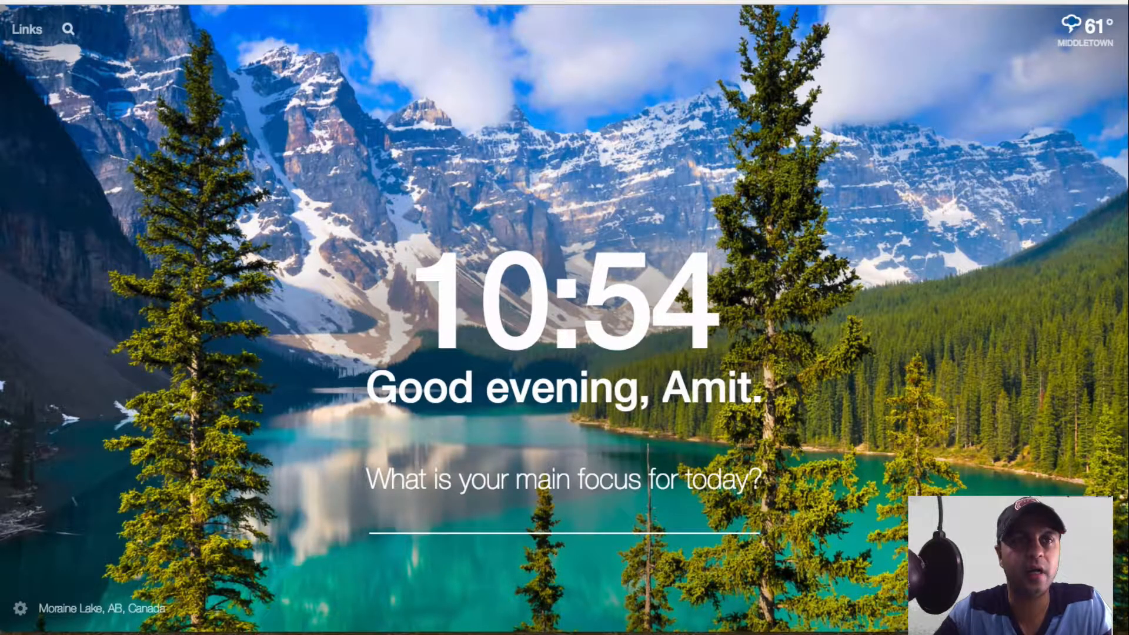
click(218, 2)
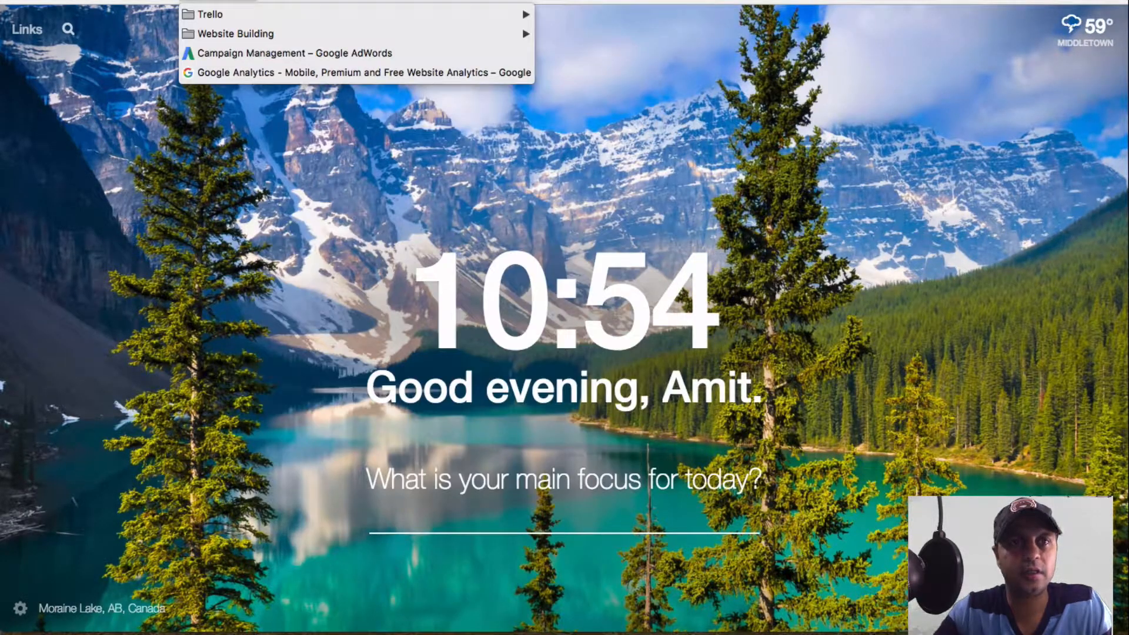
mouse_move(238, 16)
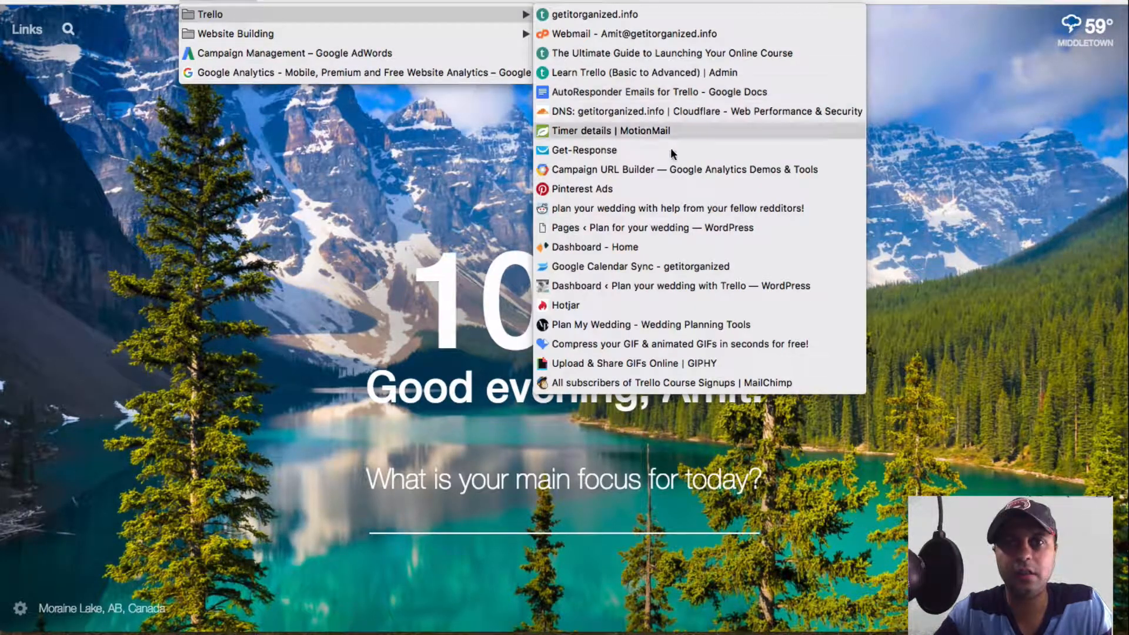
click(680, 73)
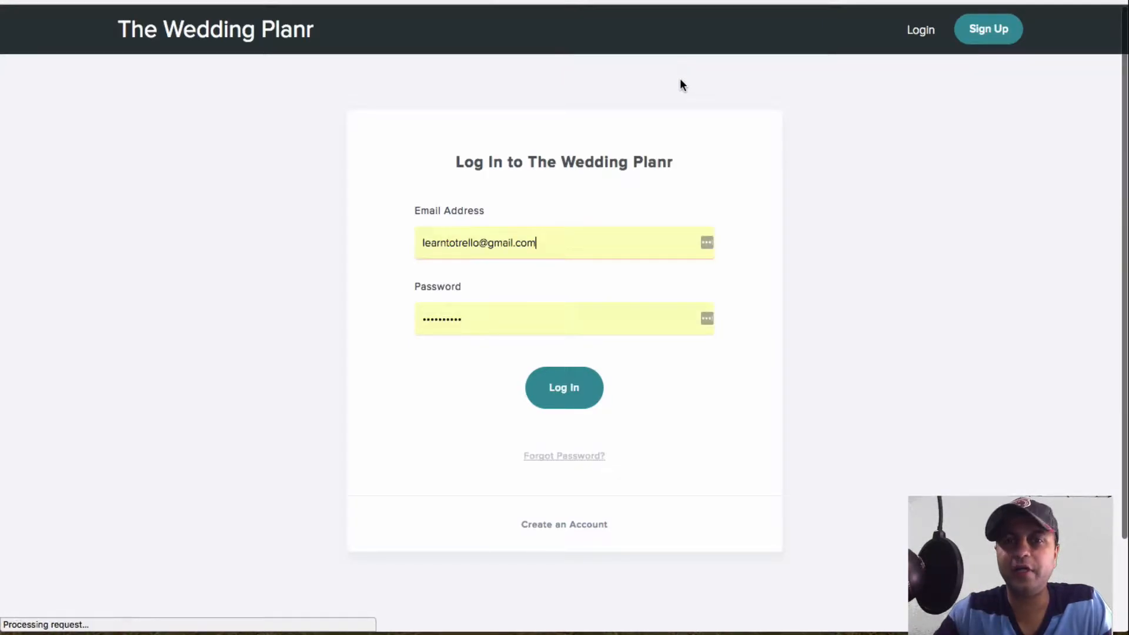
Open the bookmarked WordPress dashboard of the Plan your wedding with Trello site and log in with the saved credentials
click(142, 0)
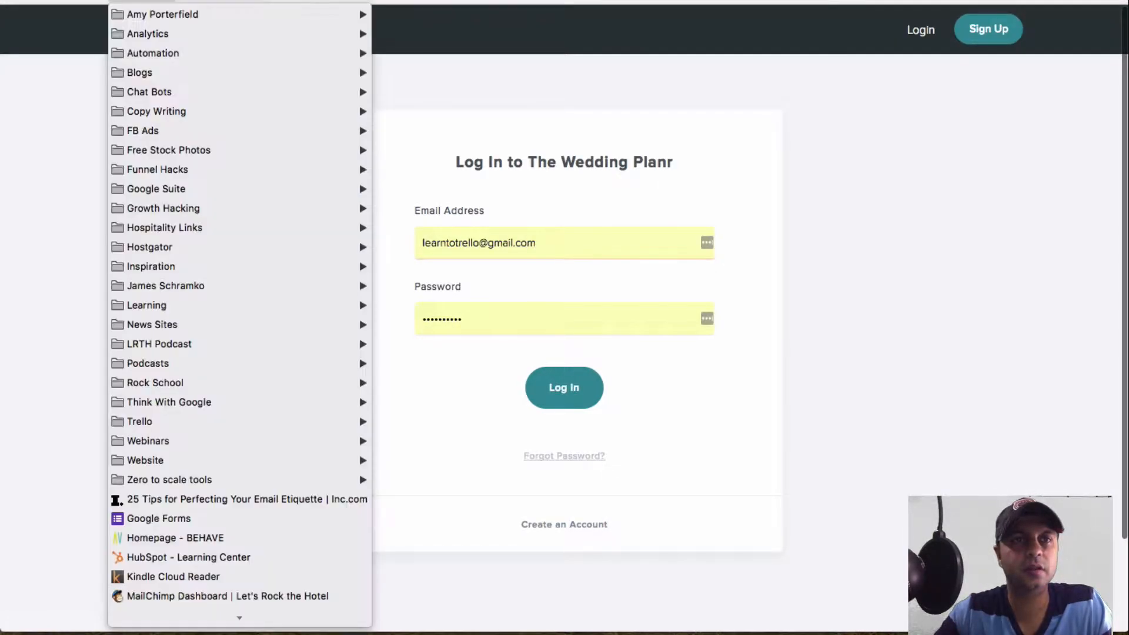
mouse_move(217, 1)
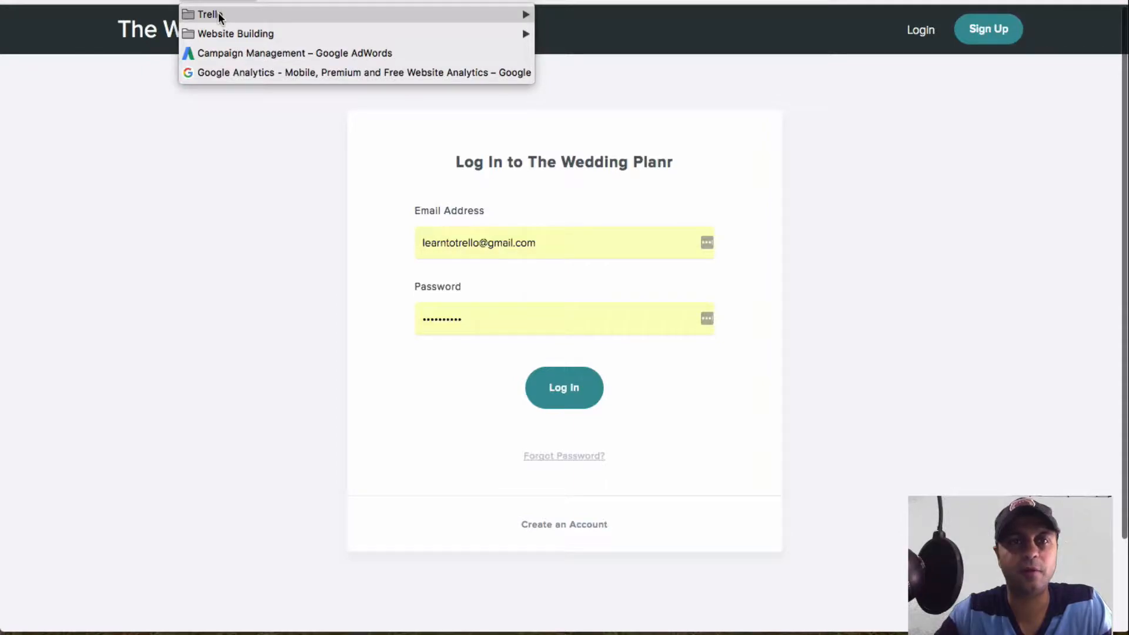
click(639, 291)
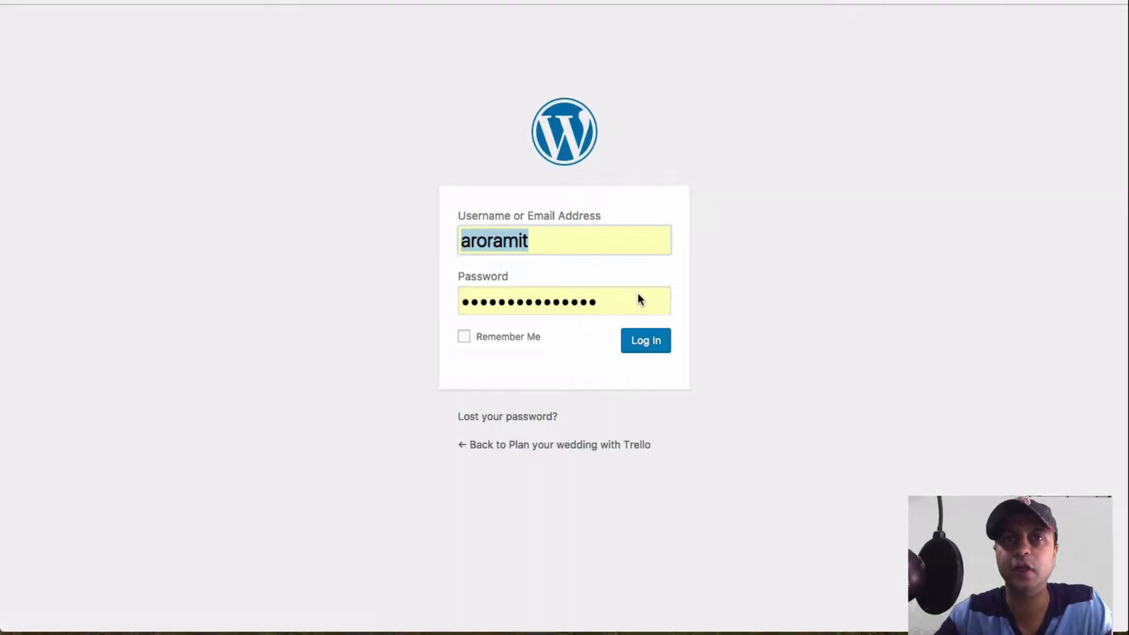
key(Return)
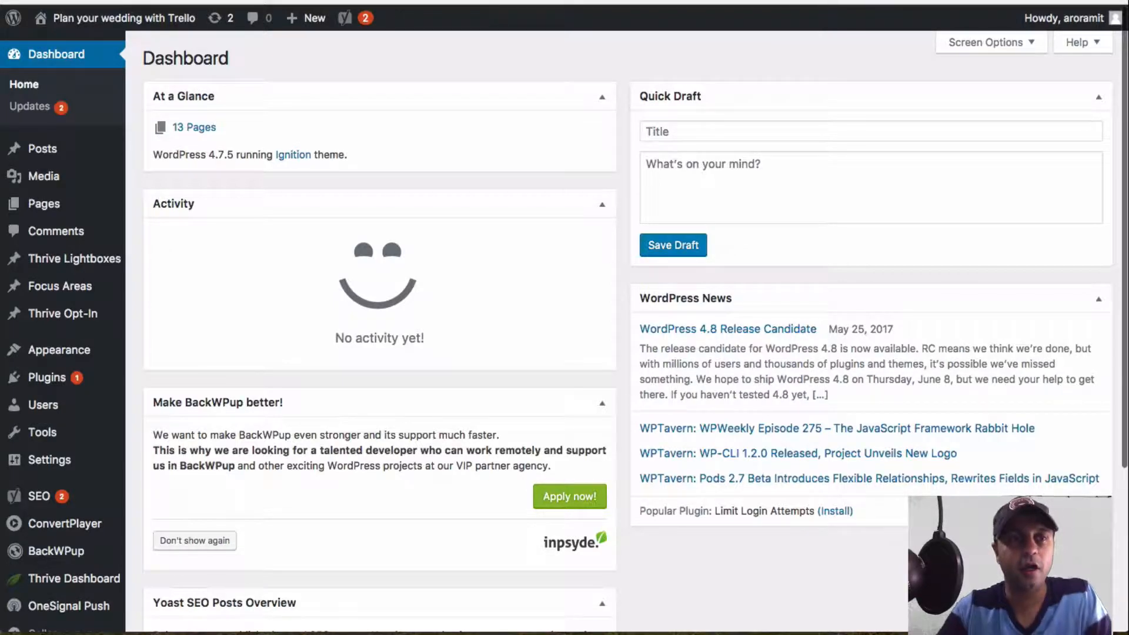
Find the "thank youtwp" page among the WordPress pages and open it with Thrive Content Builder
click(72, 208)
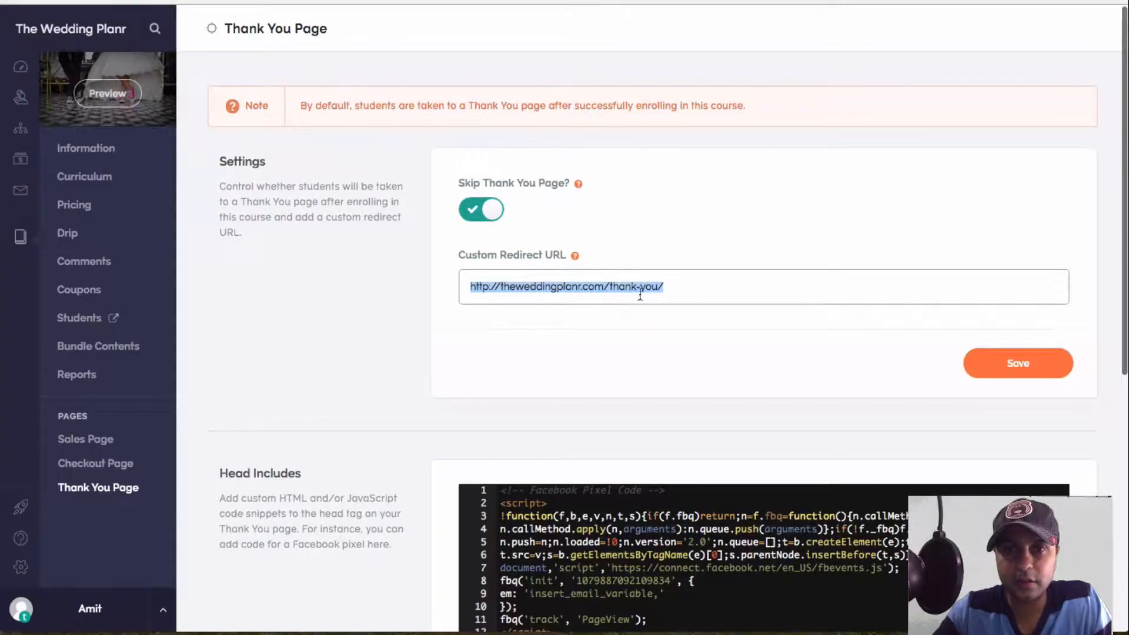
drag(665, 287, 455, 287)
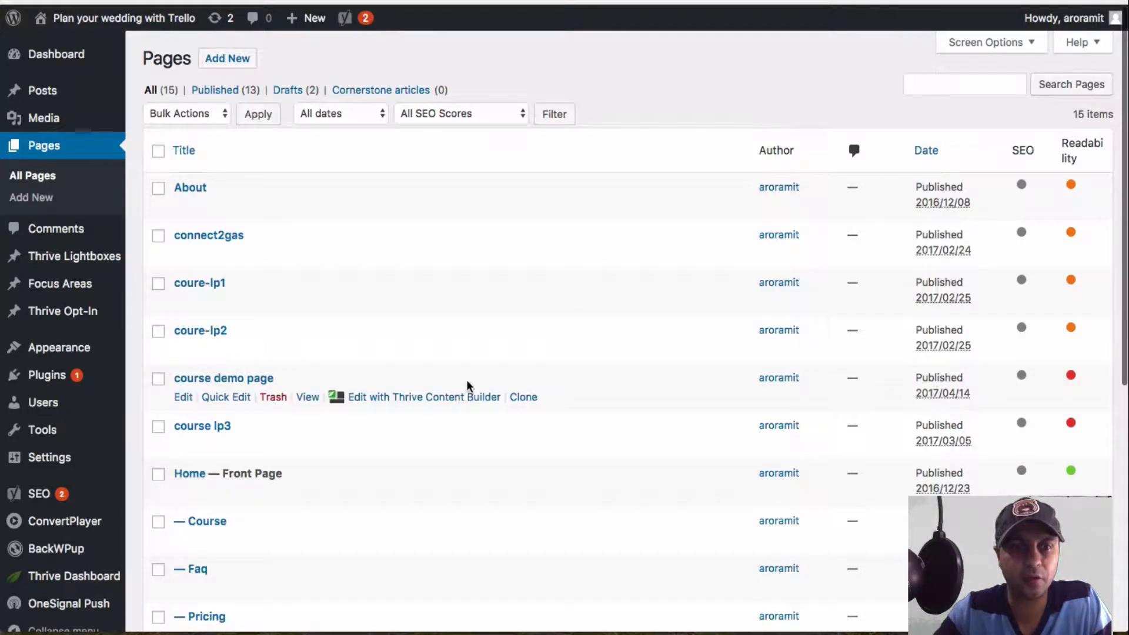
scroll(467, 386, down, 6)
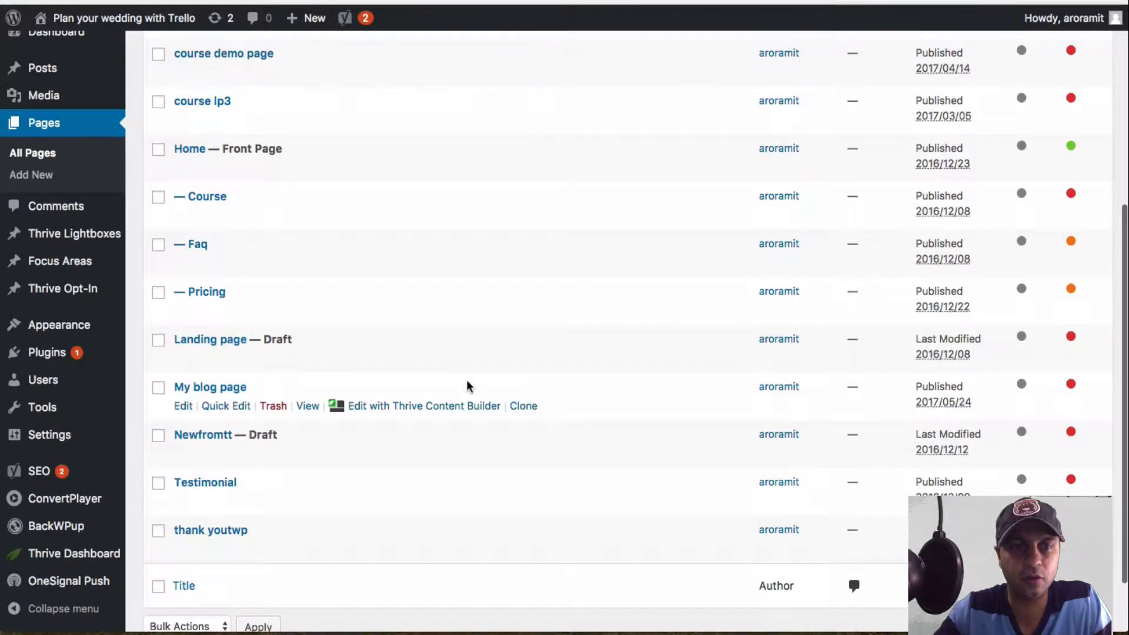
scroll(467, 386, down, 2)
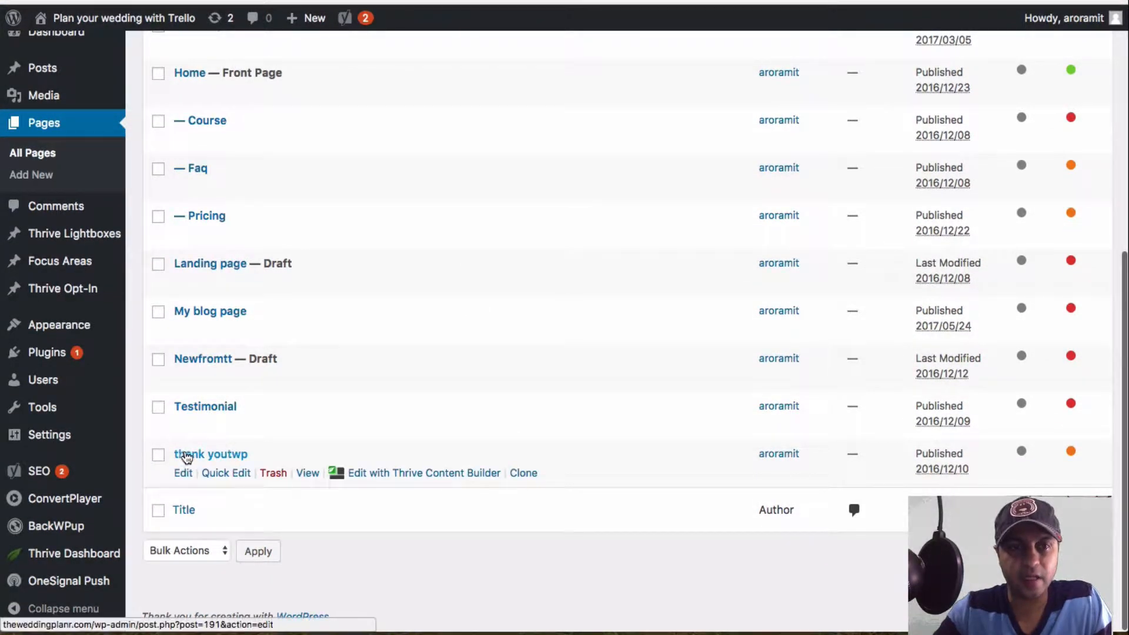
click(426, 475)
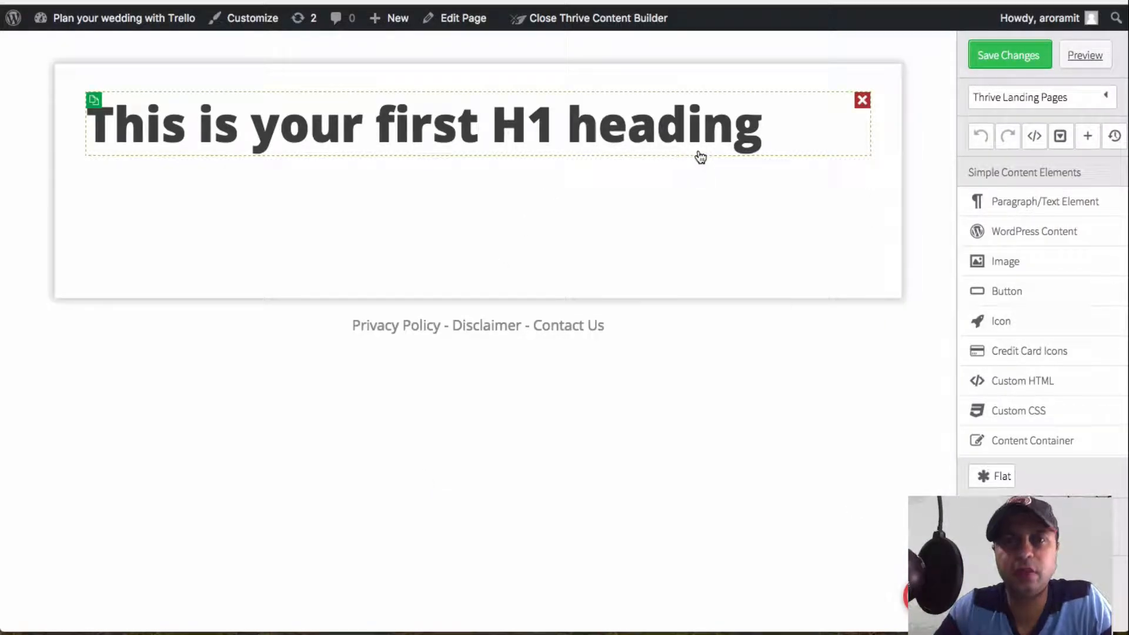
Replace the placeholder H1 heading text with "Thank you for enrolling in the course!"
click(806, 123)
key(super+a)
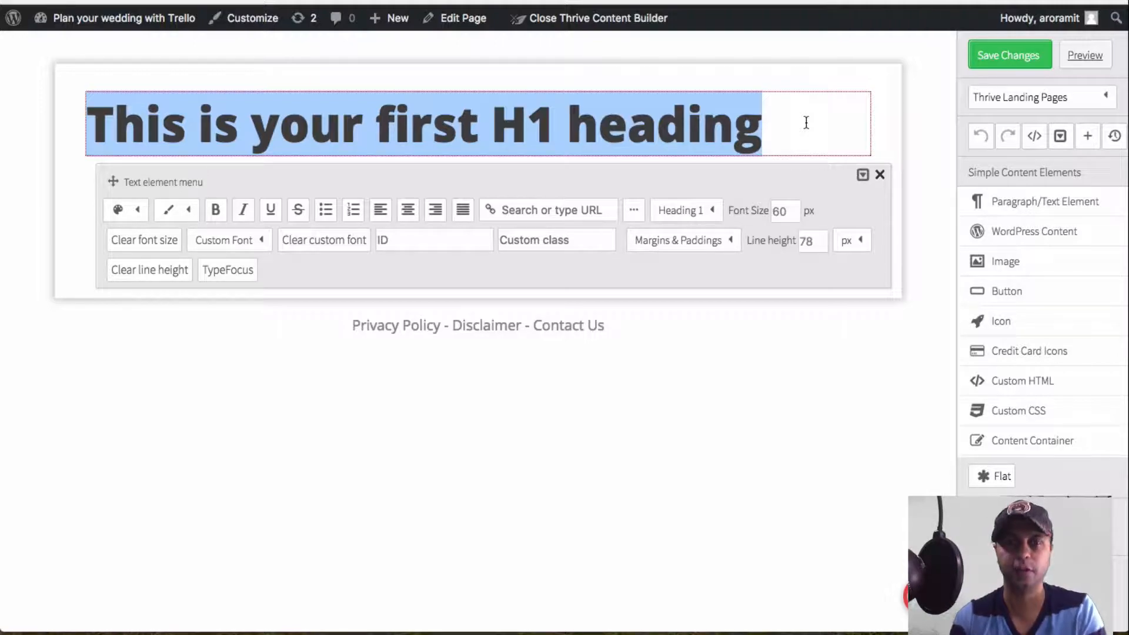
text(Thank you)
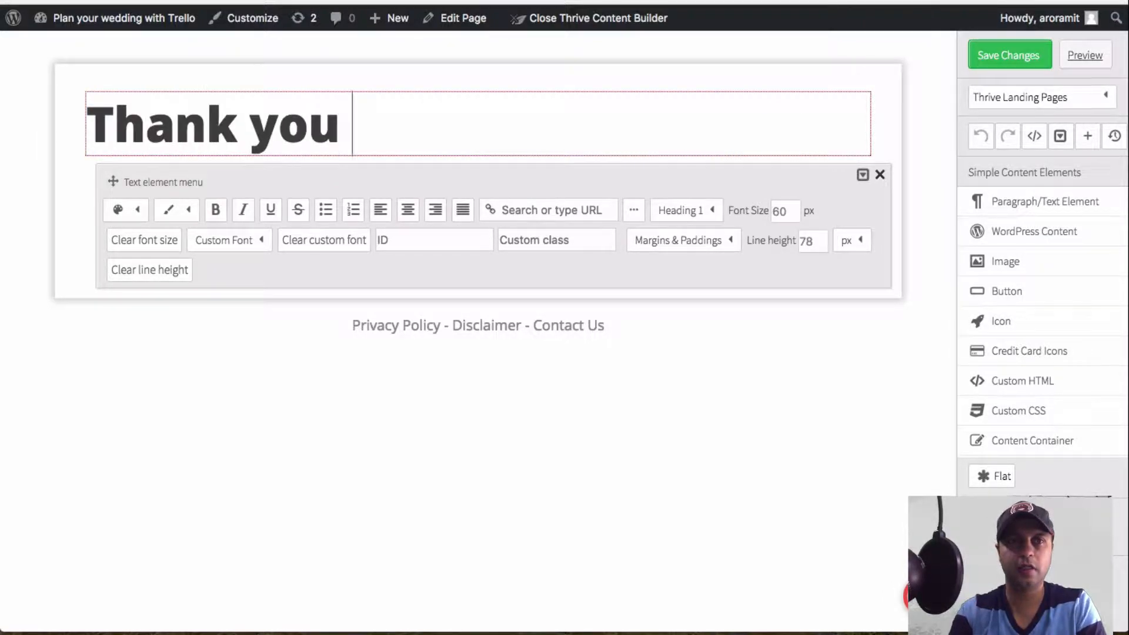
text( for enrolling in the)
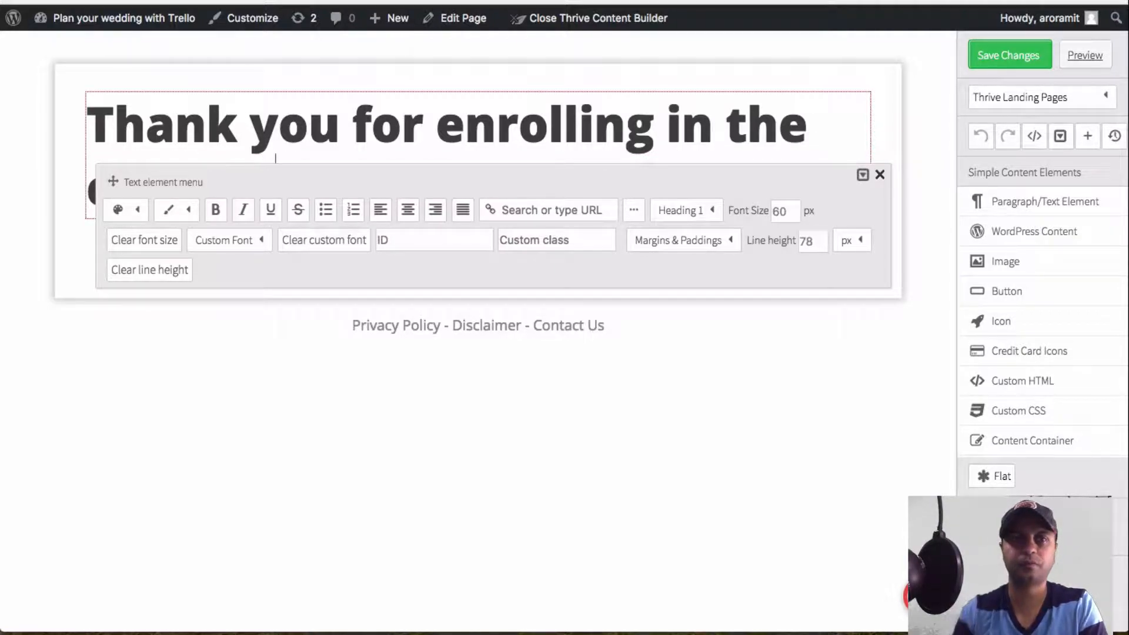
click(880, 174)
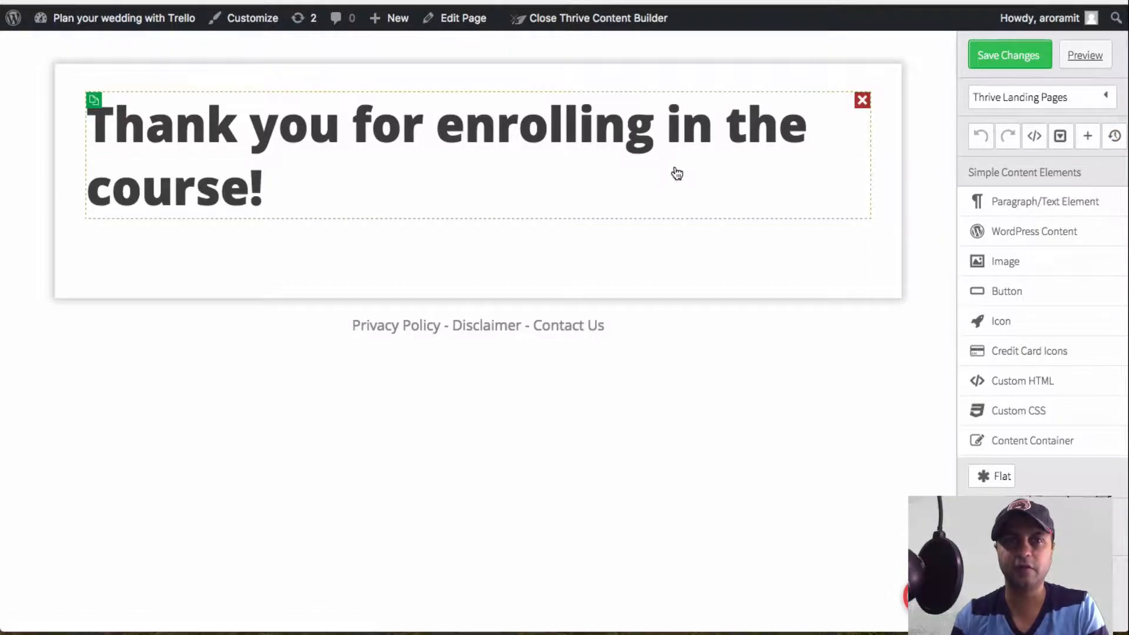
Center the thank-you heading and set its font size to 40 px
click(677, 173)
click(410, 273)
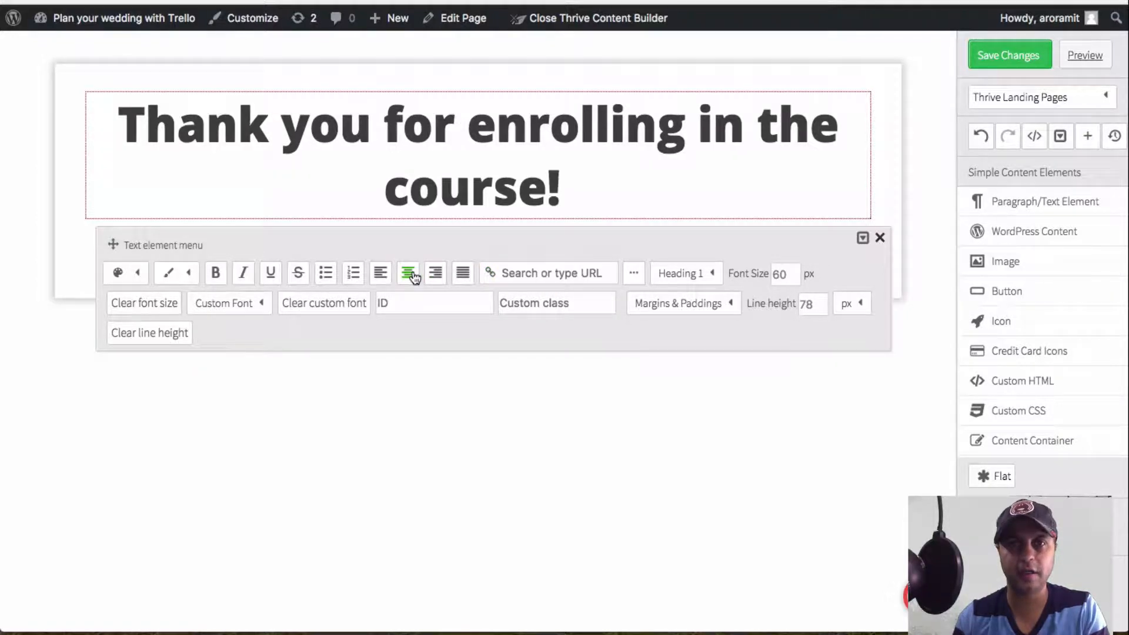
click(776, 274)
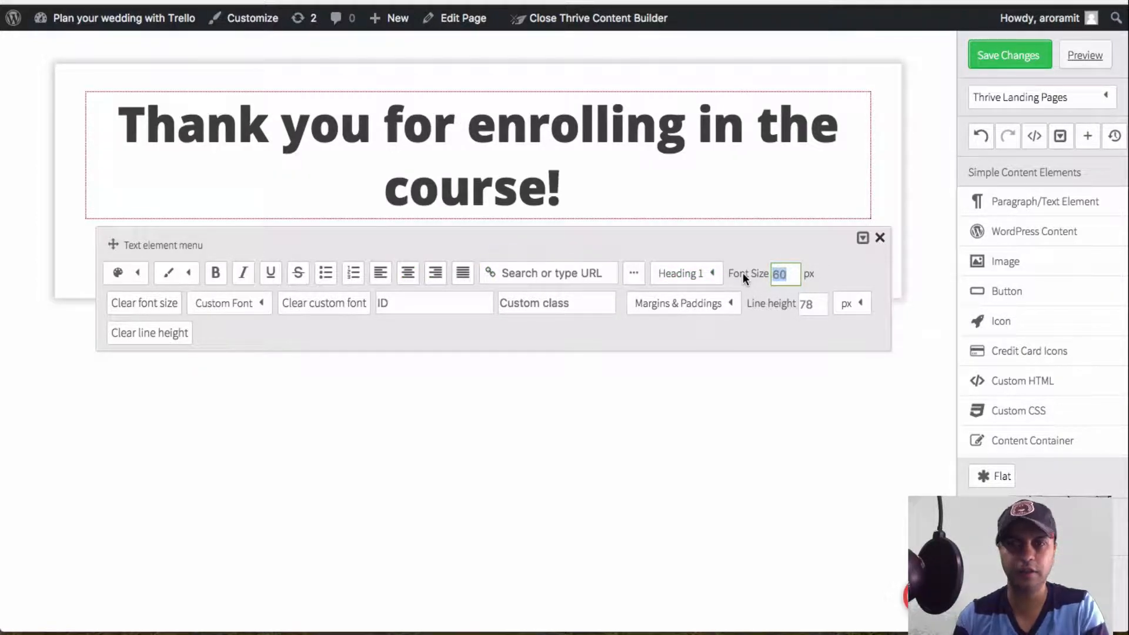
text(40)
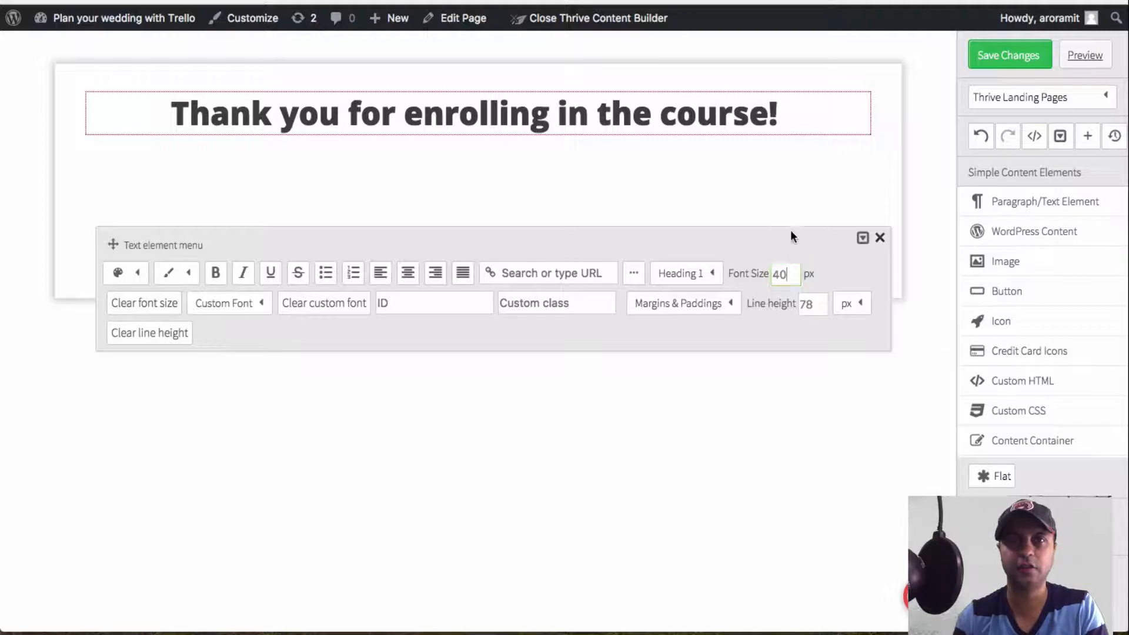
Color the entire thank-you heading with the default blue
triple_click(458, 114)
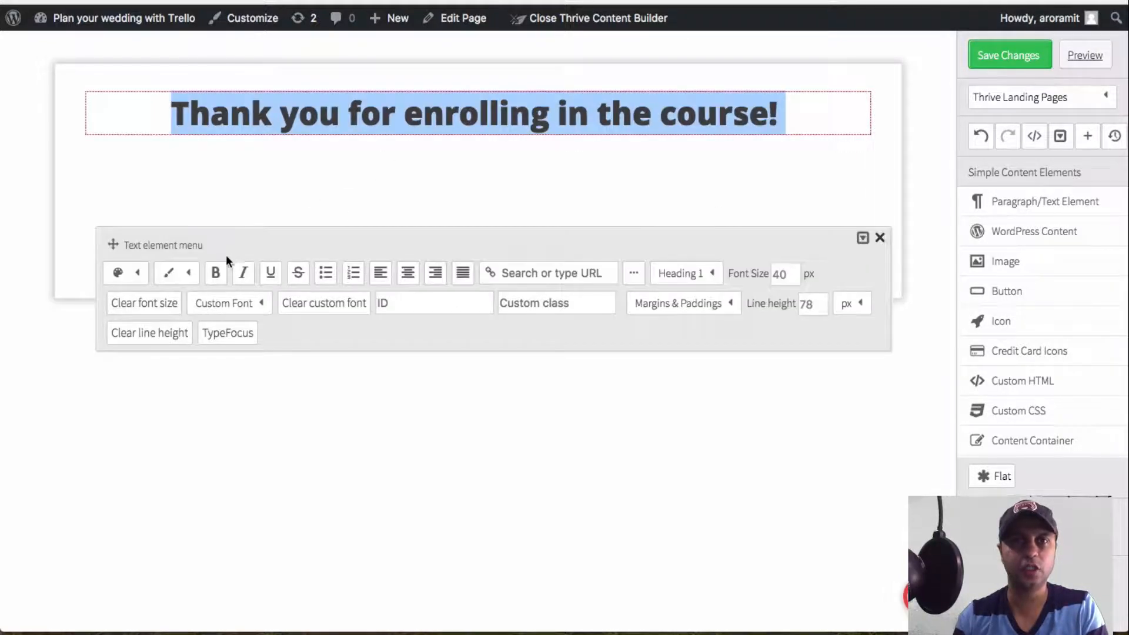
mouse_move(122, 282)
click(144, 334)
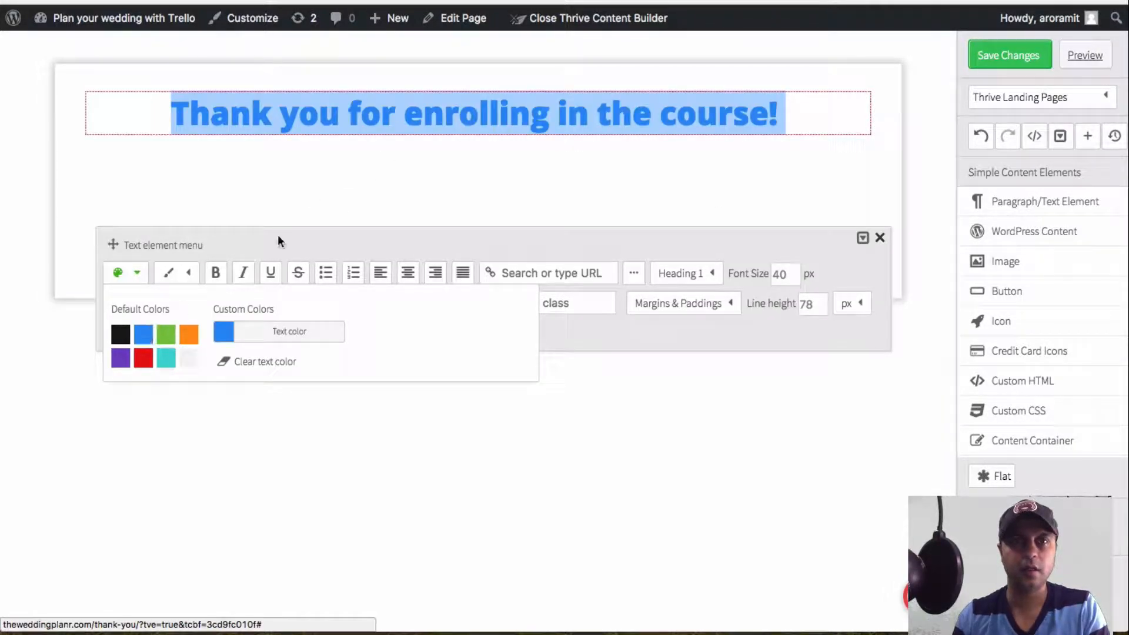
click(342, 230)
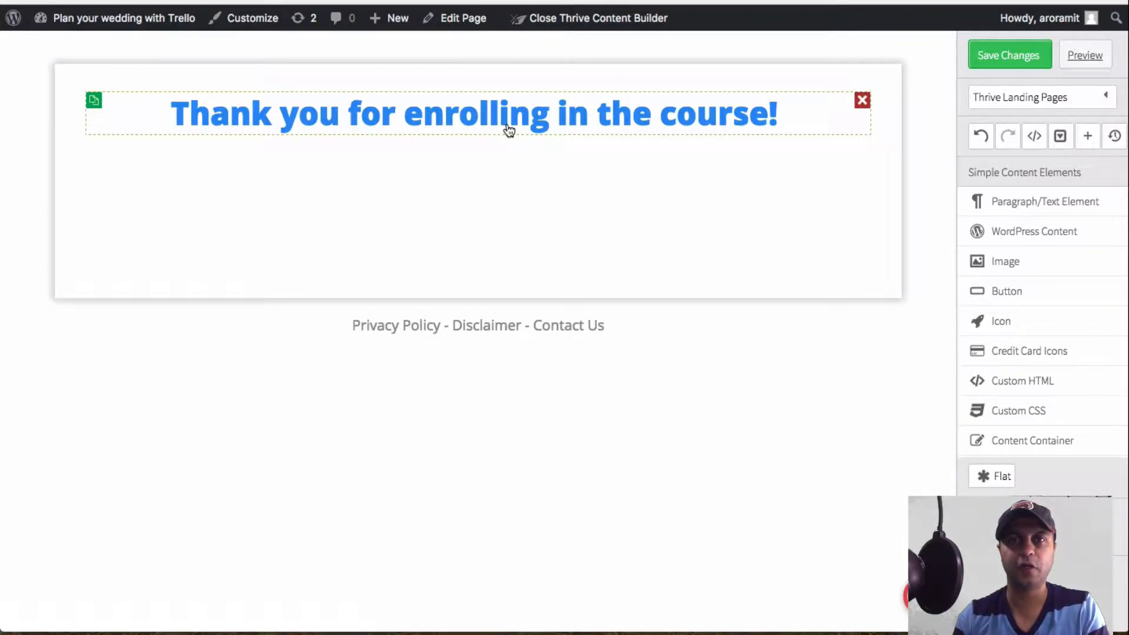
Add a paragraph text element below the thank-you heading and select its placeholder text
drag(993, 194, 478, 124)
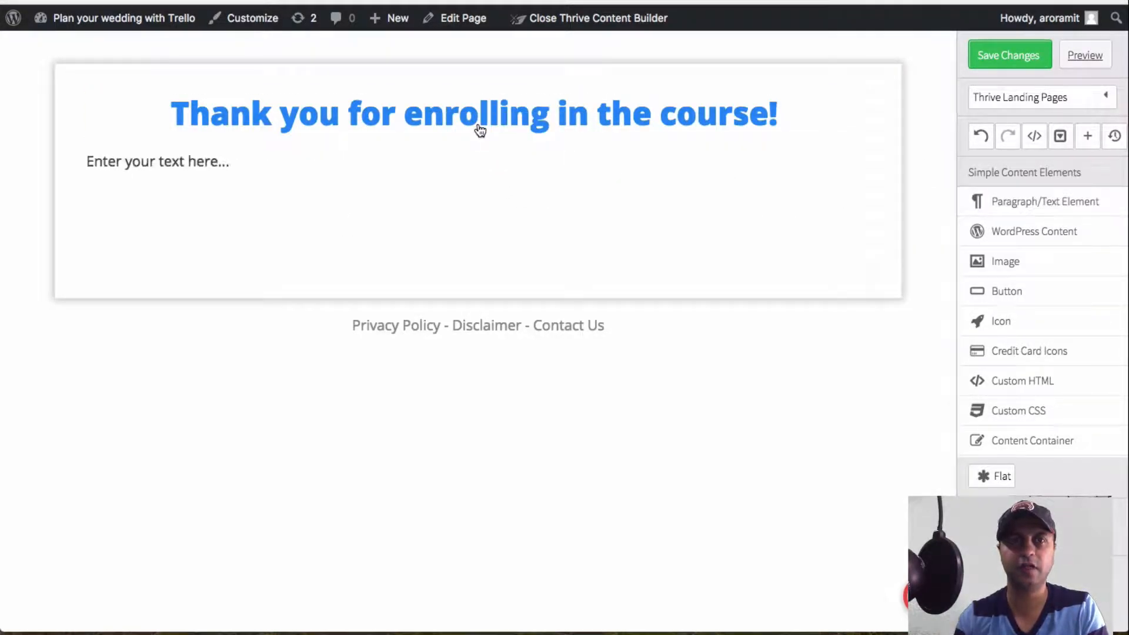
triple_click(241, 169)
text(En)
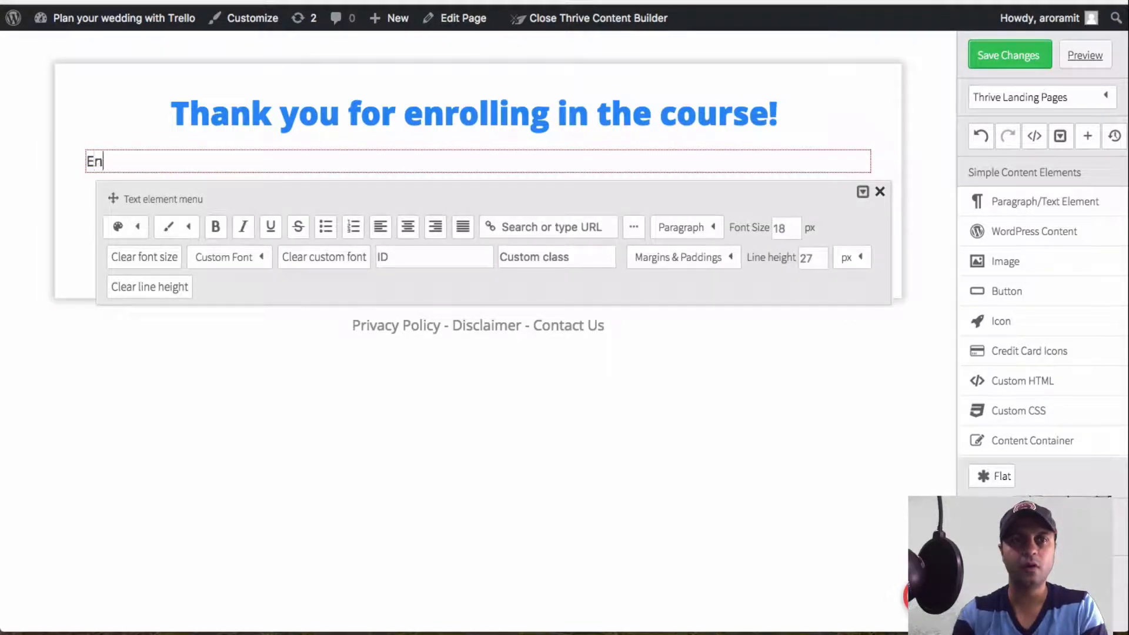
text(ter the competitio)
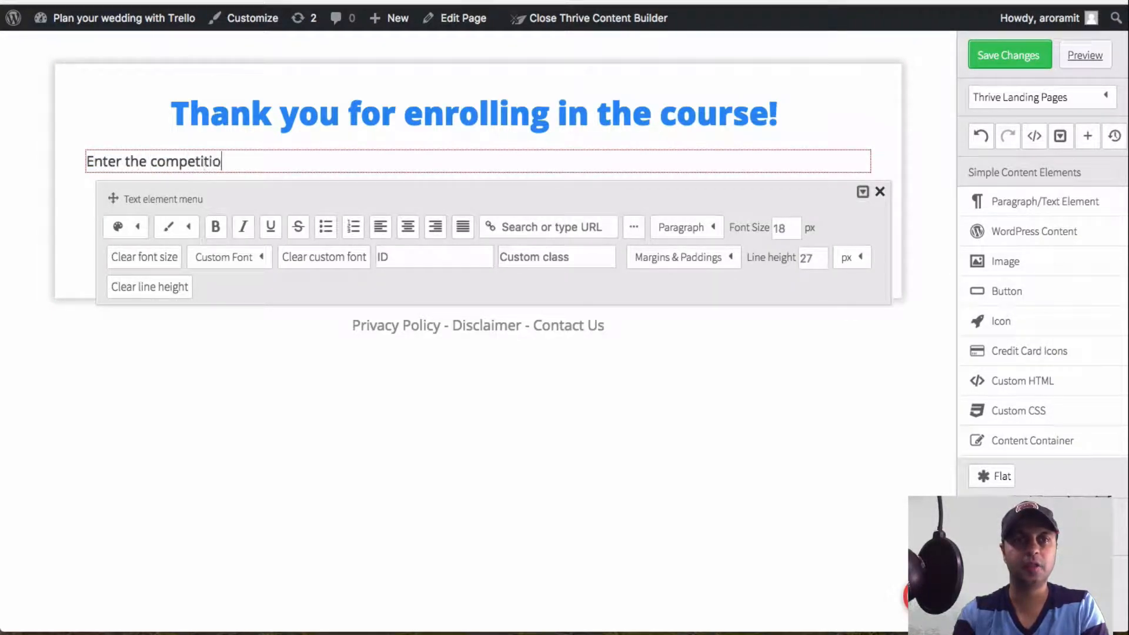
text(n below to win)
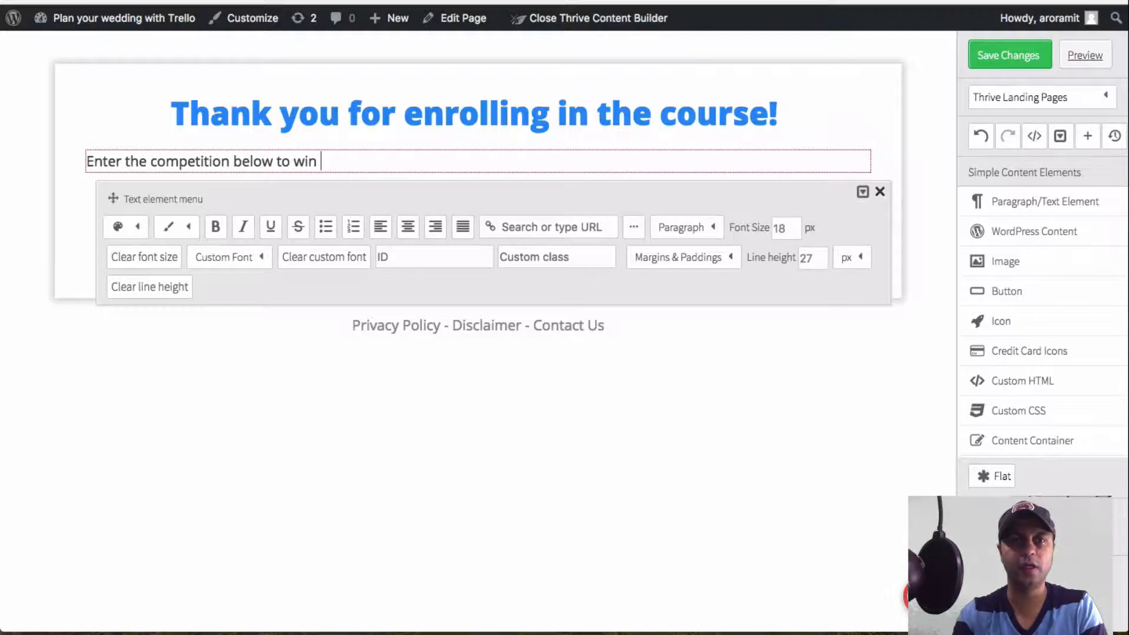
key(BackSpace)
key(BackSpace)
key(BackSpace)
text(Win)
key(BackSpace)
key(BackSpace)
key(BackSpace)
key(BackSpace)
key(BackSpace)
key(BackSpace)
key(BackSpace)
key(BackSpace)
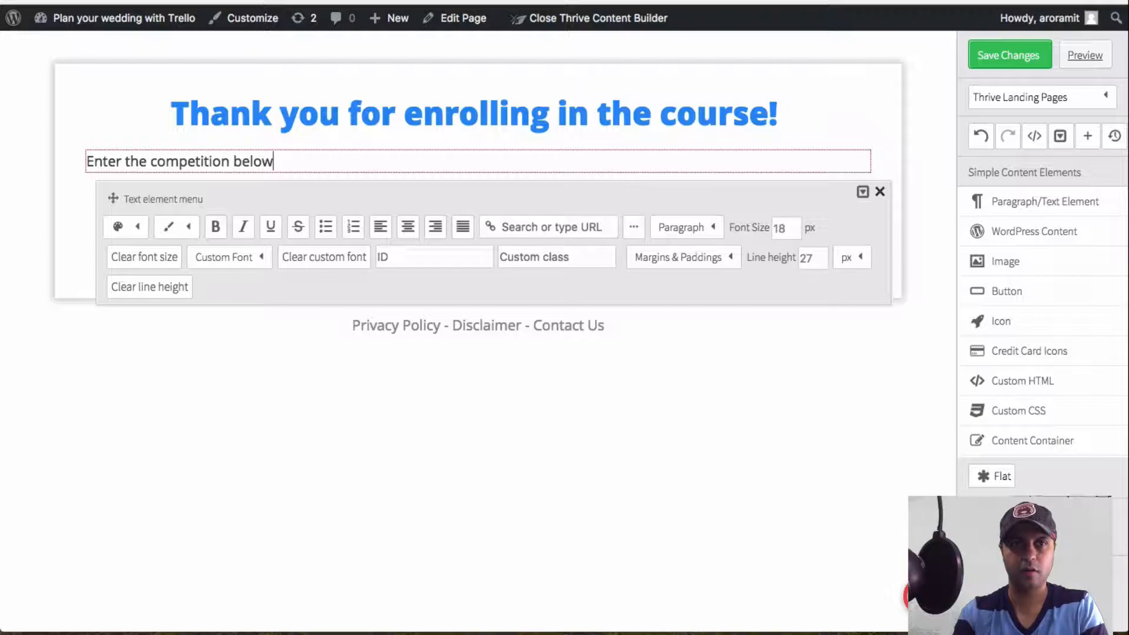
Replace the text element's entire content with "Win 1 Year of Free Subscription to My Course"
key(super+a)
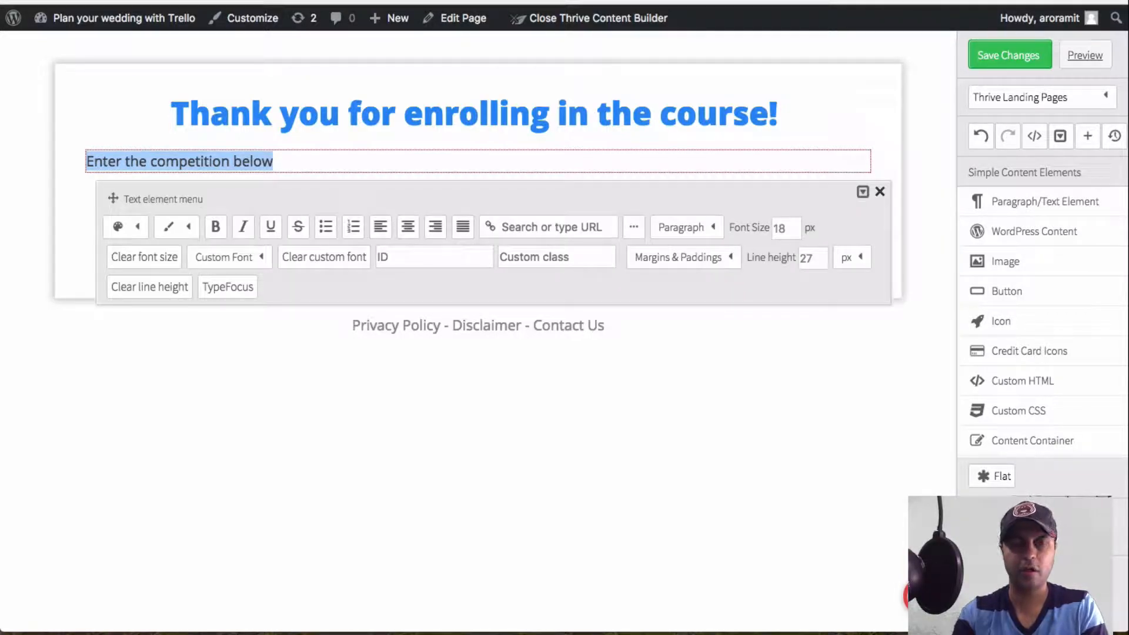
text(Win 1 )
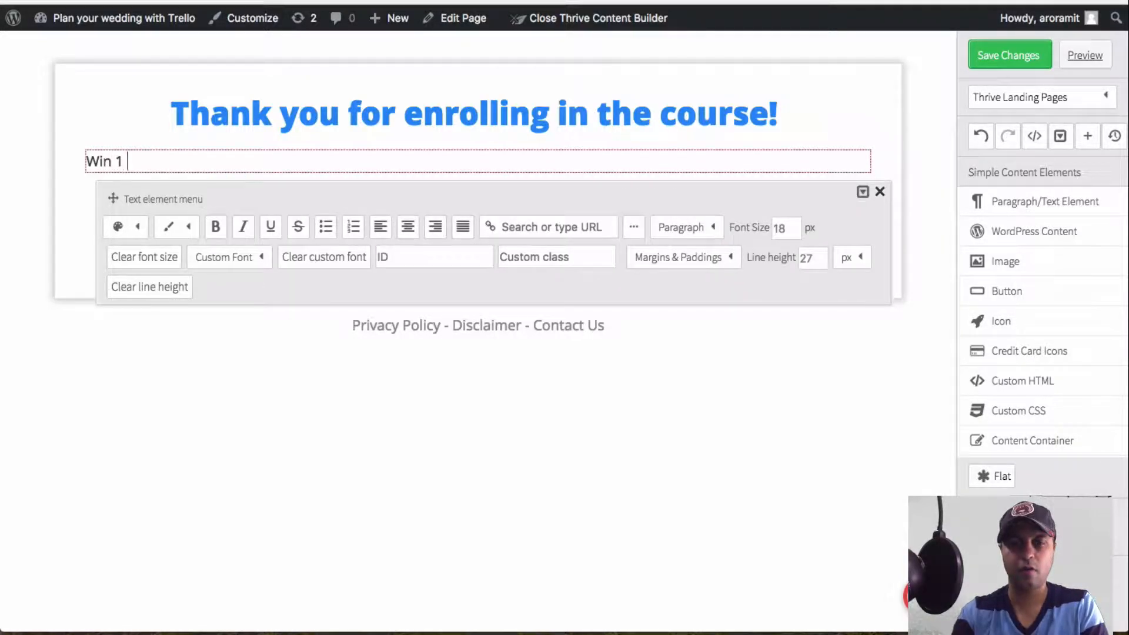
text(Year of Fre)
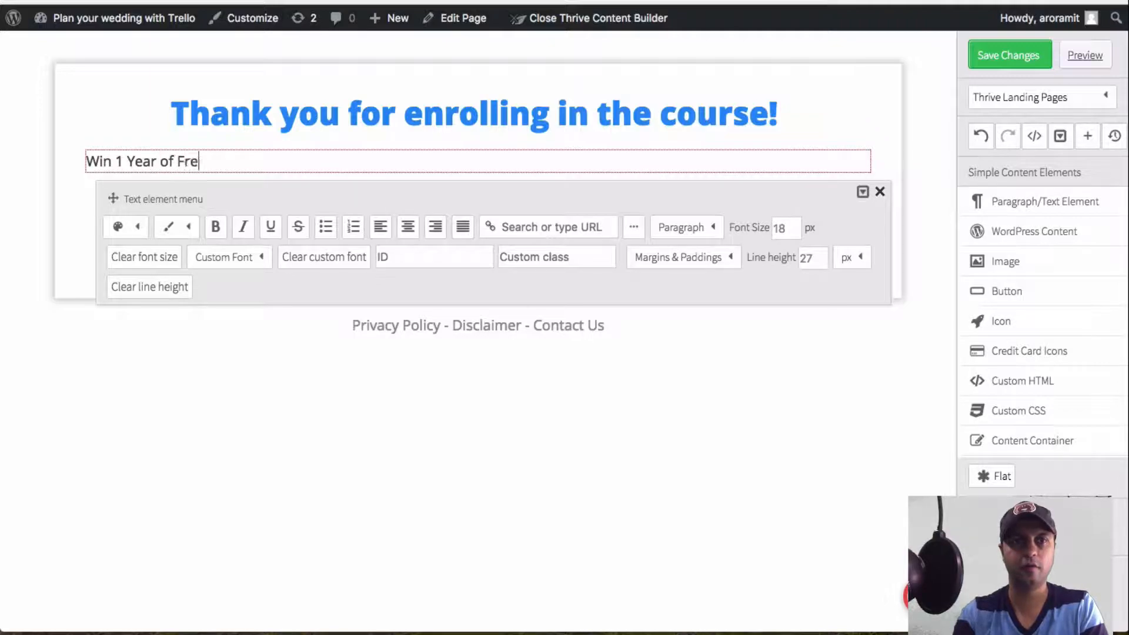
text(e Subscrip)
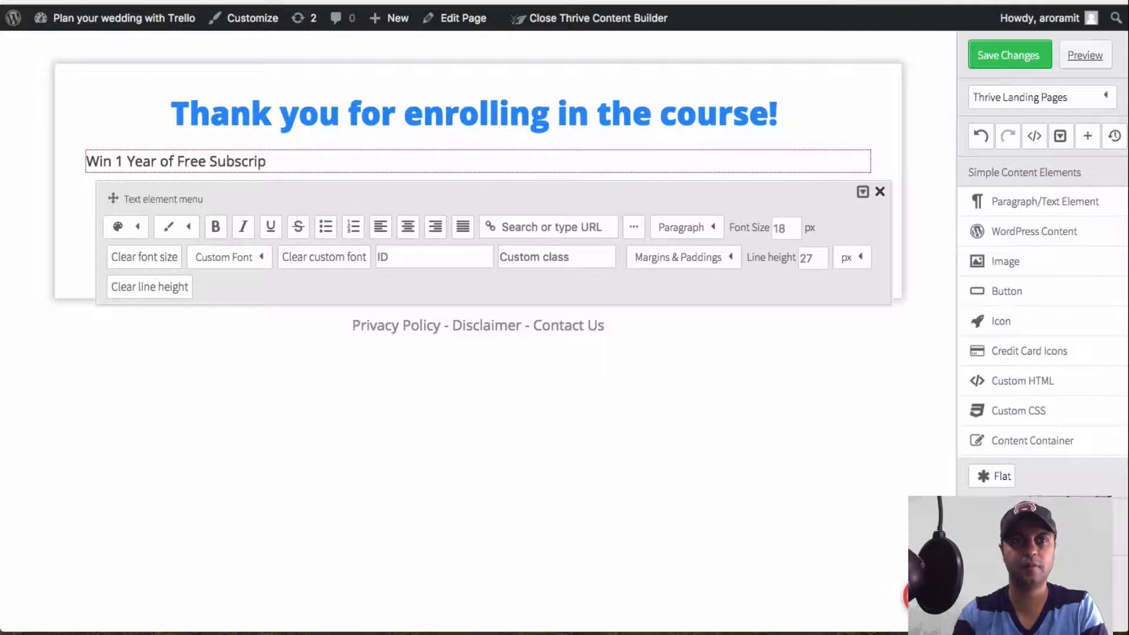
text(tion to)
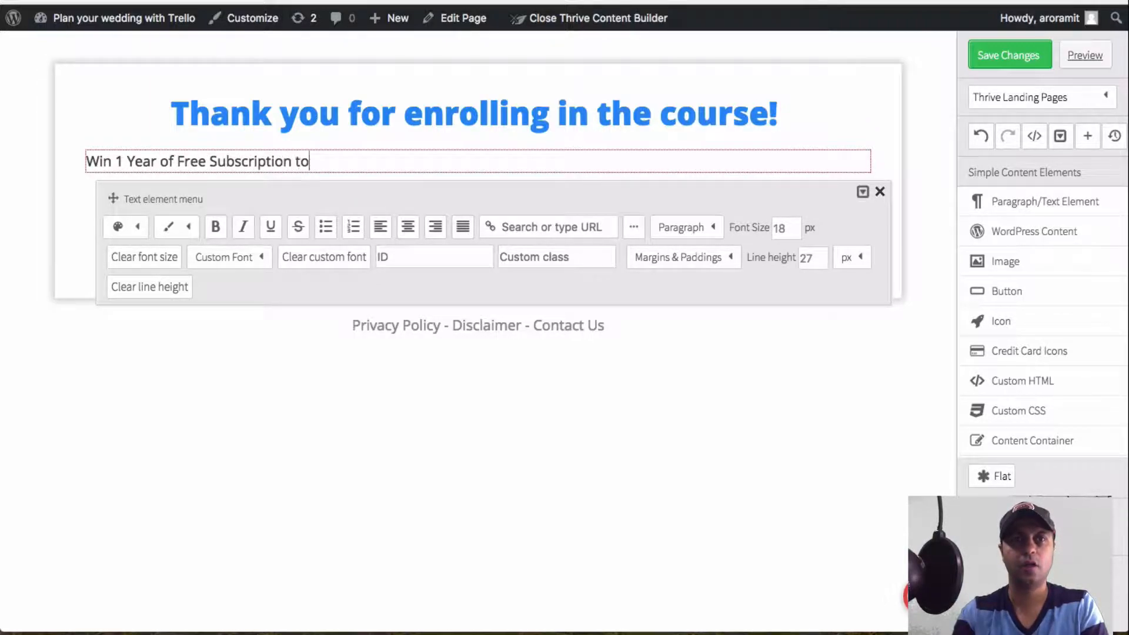
text( My Course)
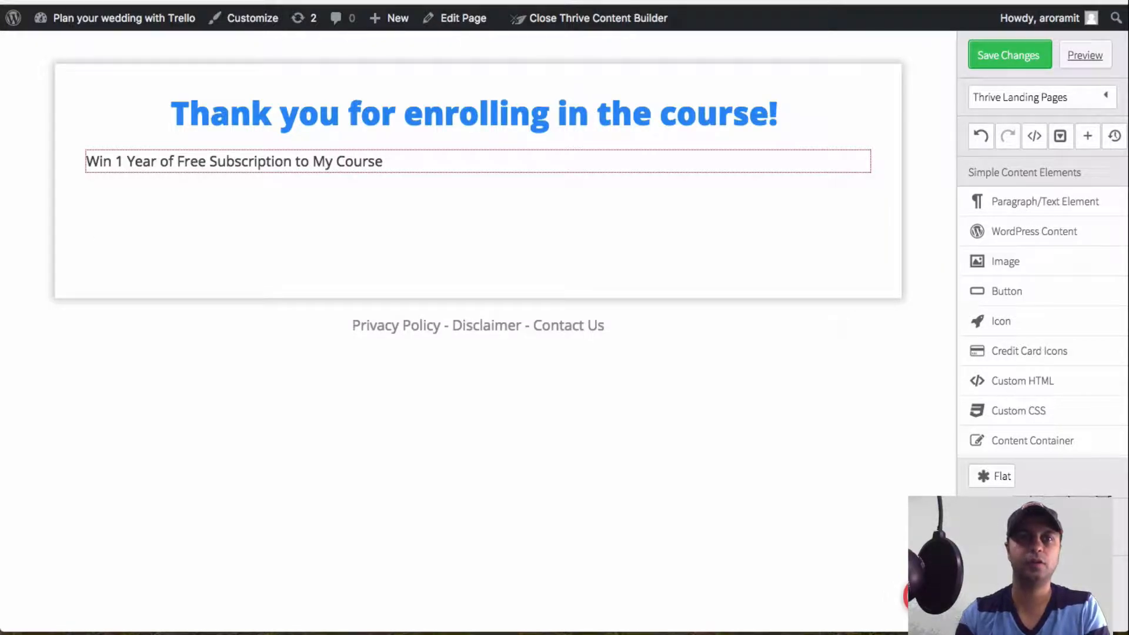
Center the free-subscription line and format it as Heading 1
key(ctrl+a)
click(408, 227)
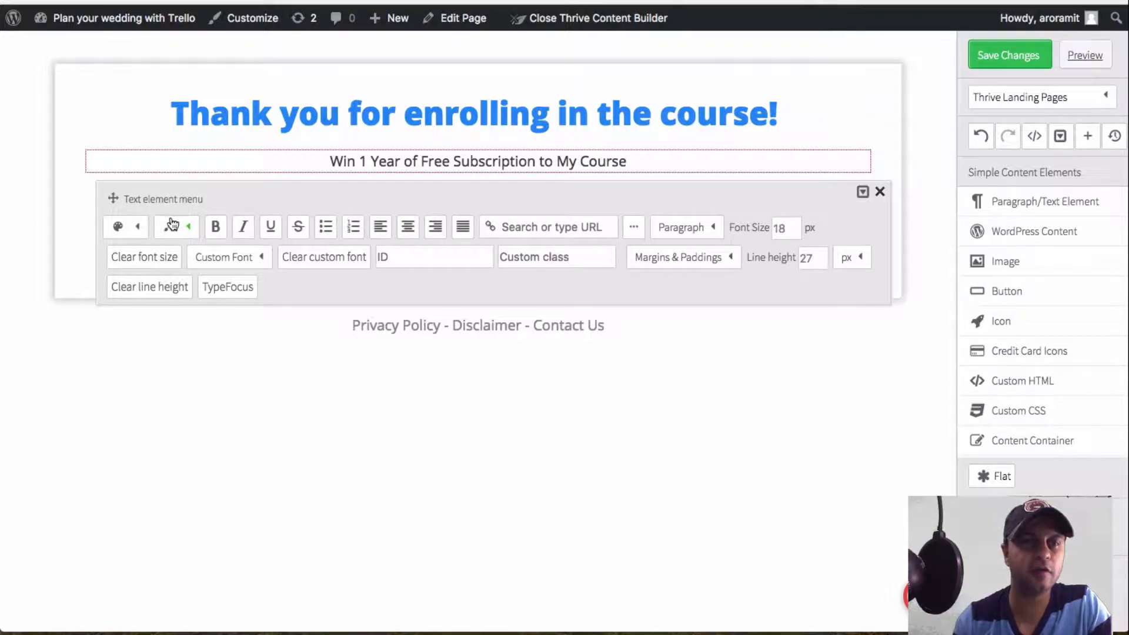
click(682, 229)
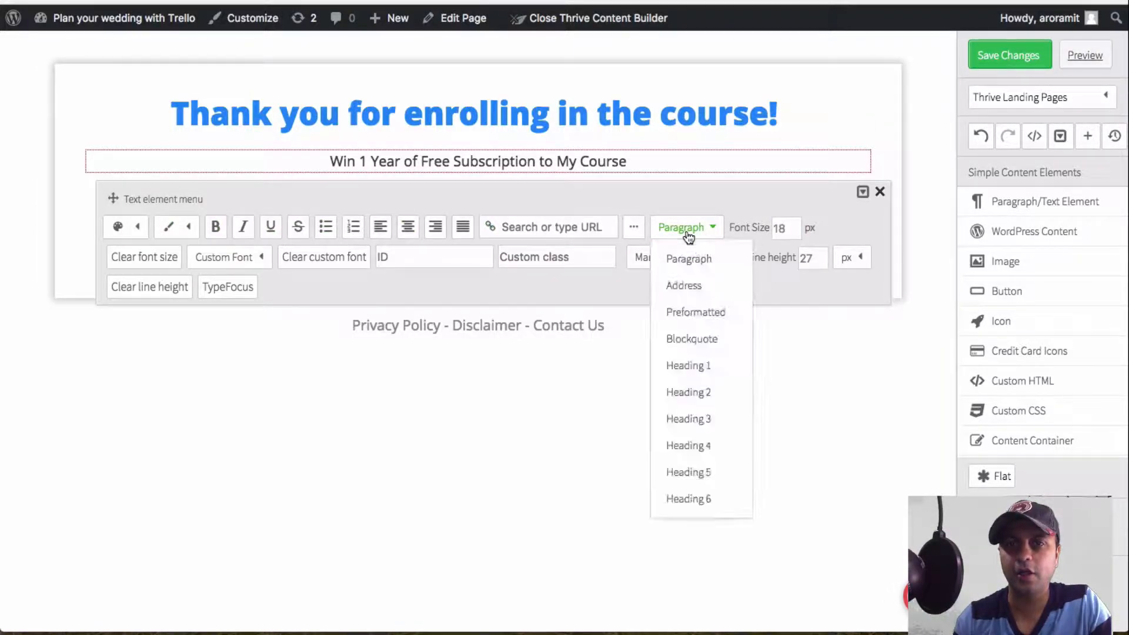
click(689, 365)
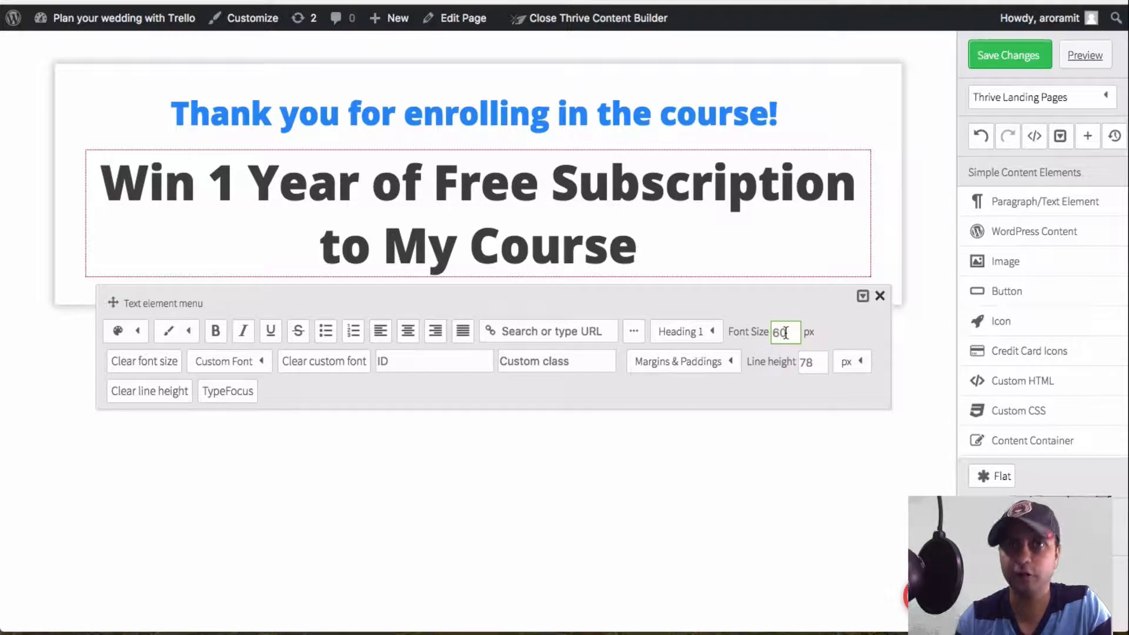
Color the free-subscription heading with the default red and close its text options
click(137, 333)
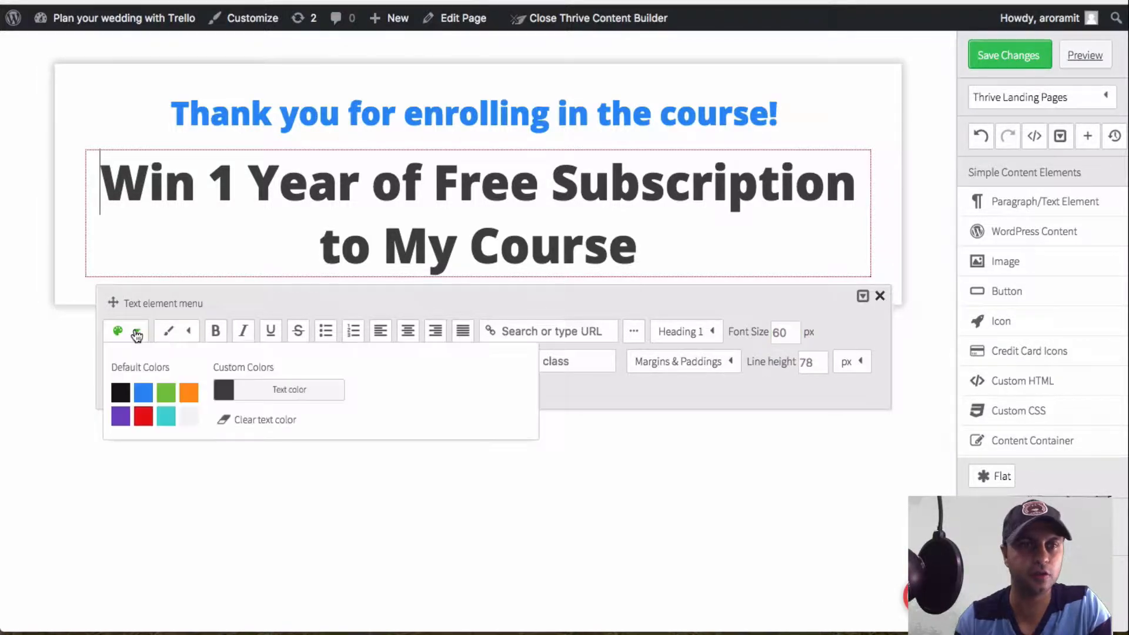
click(143, 416)
click(879, 296)
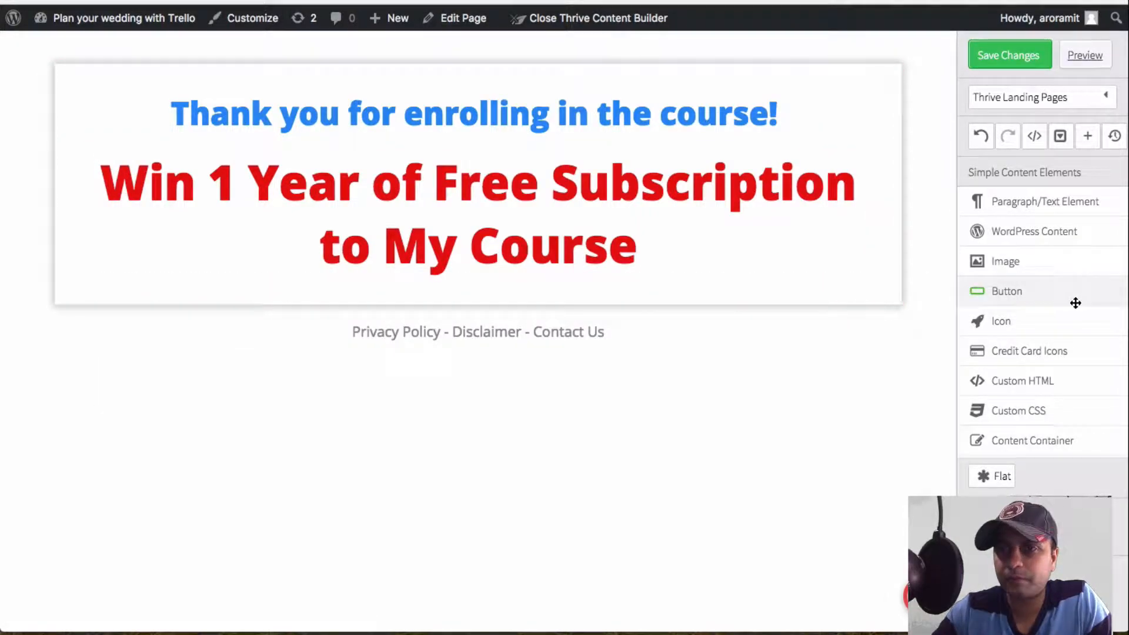
Add an icon element below the free-subscription heading and choose the downward arrow icon for it
drag(1075, 302, 494, 283)
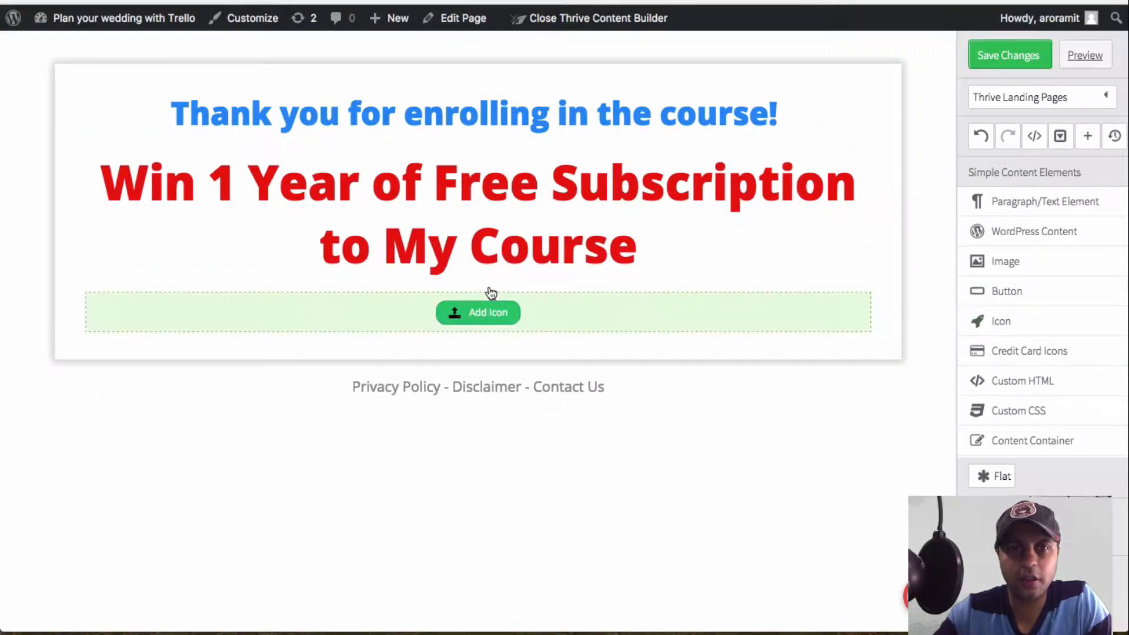
click(485, 310)
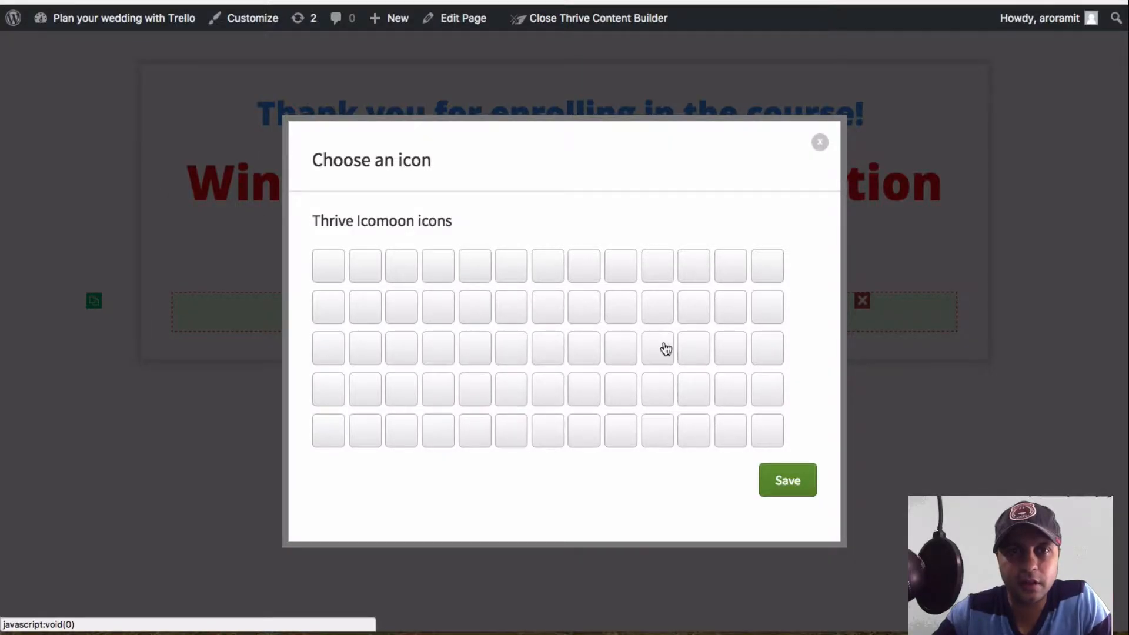
scroll(665, 348, down, 3)
scroll(667, 353, up, 2)
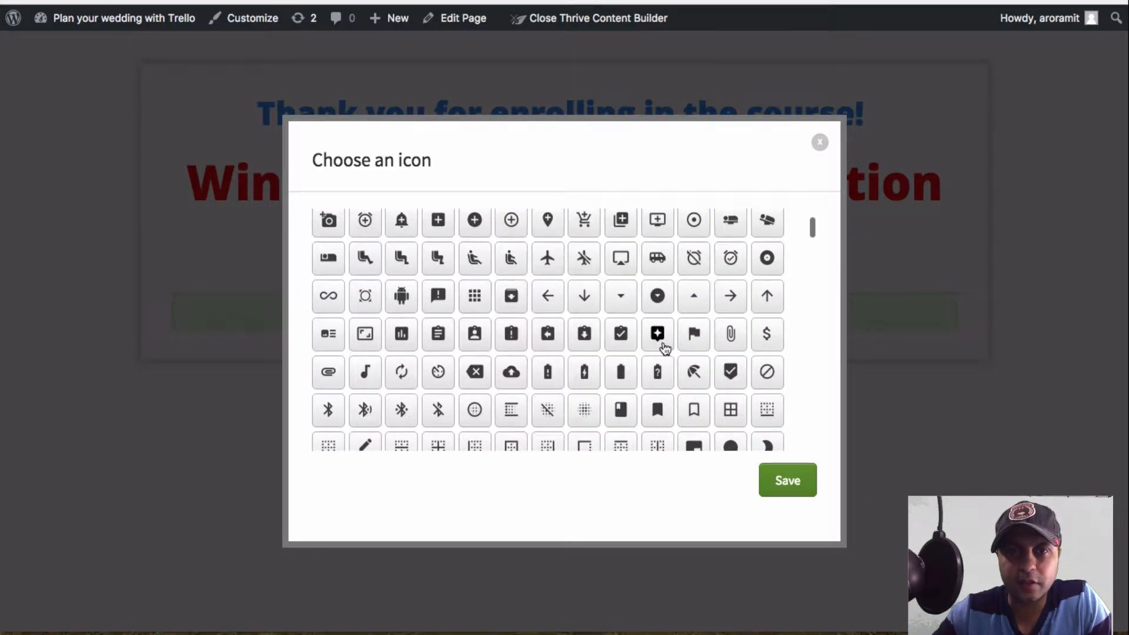
click(584, 296)
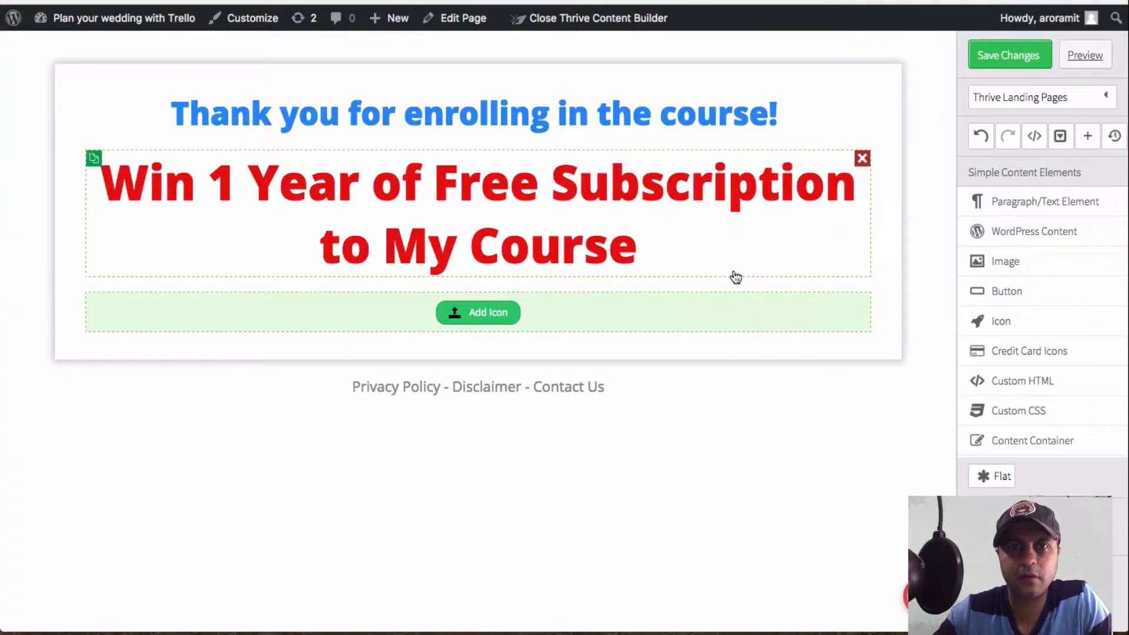
Enlarge the downward arrow icon to about 108 px and close its options
click(479, 314)
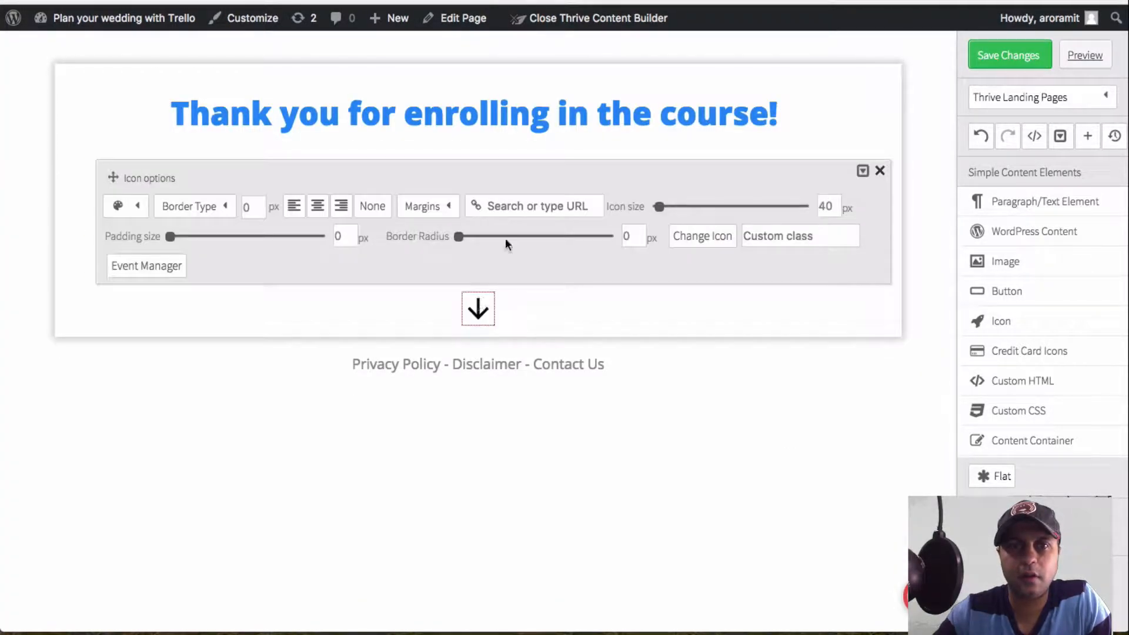
drag(660, 209, 668, 210)
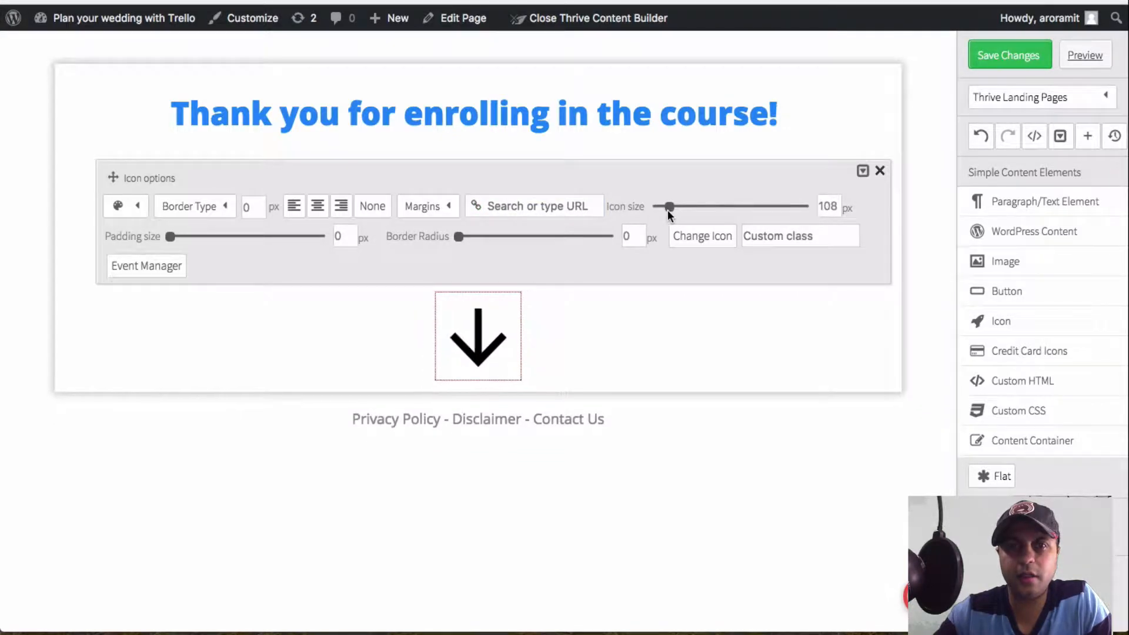
click(880, 171)
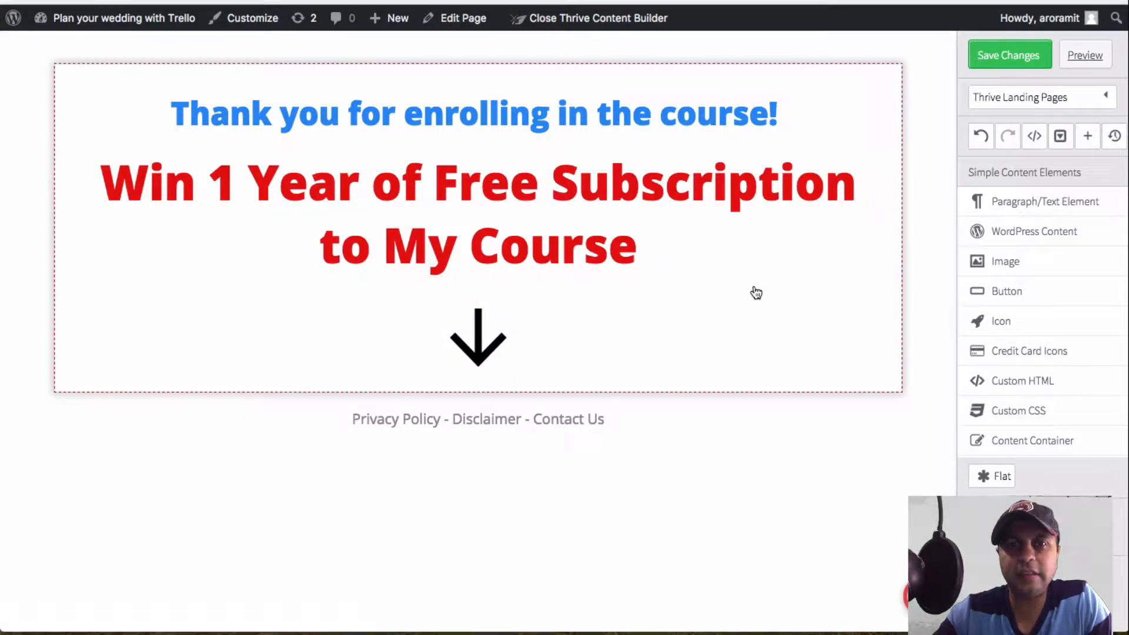
Insert a Custom HTML element below the arrow containing the copied Gleam widget embed code, and save the page changes
drag(1022, 379, 488, 405)
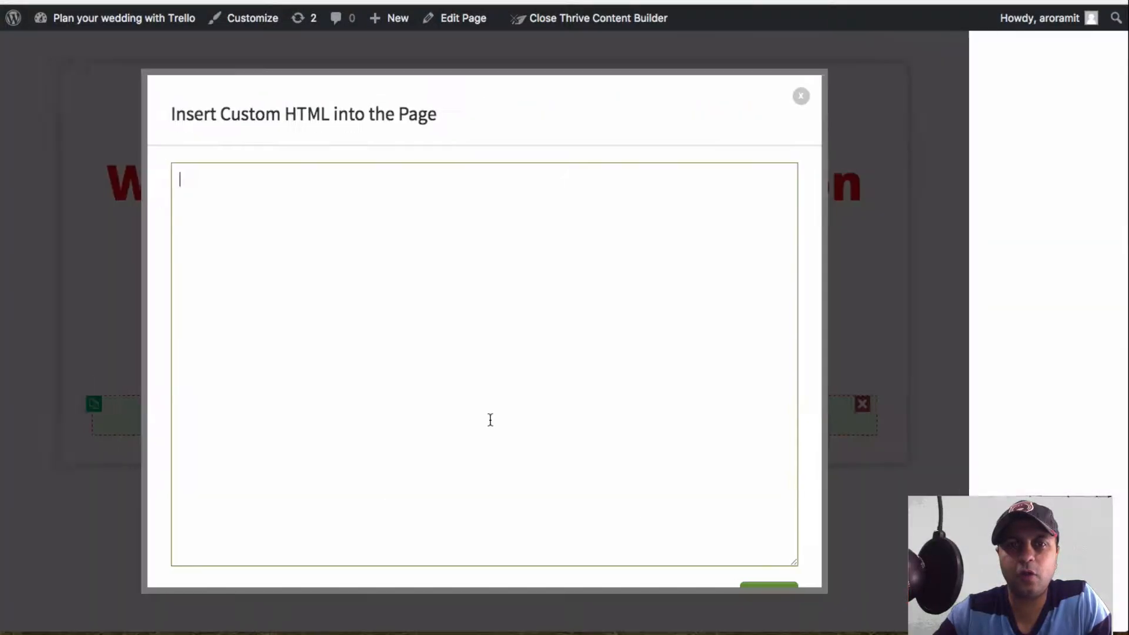
key(ctrl+v)
scroll(500, 221, down, 2)
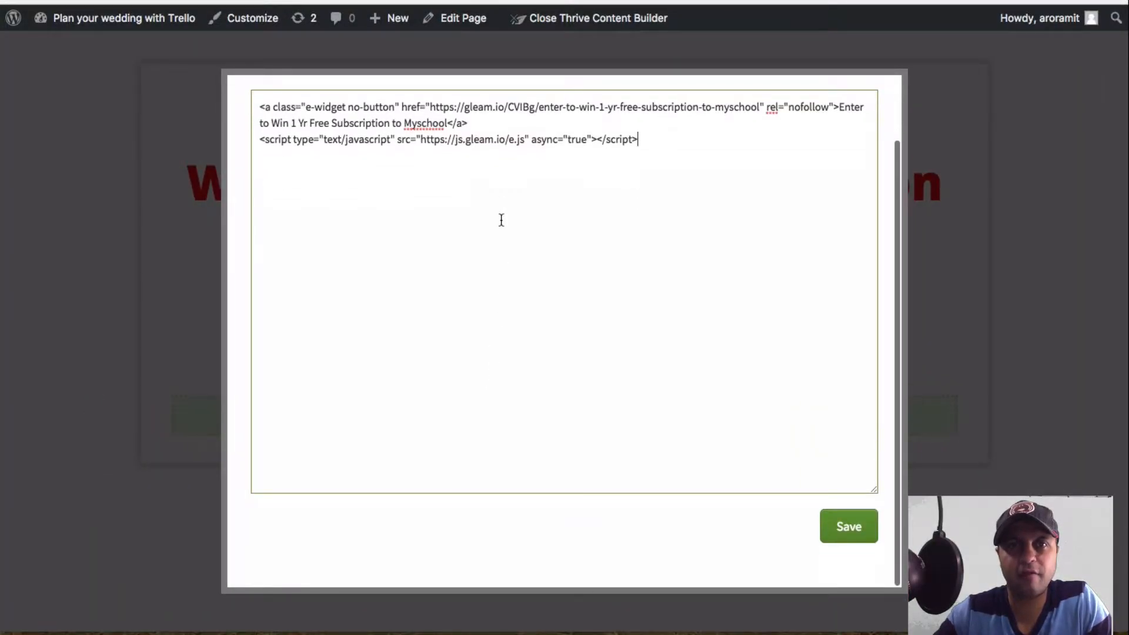
click(845, 527)
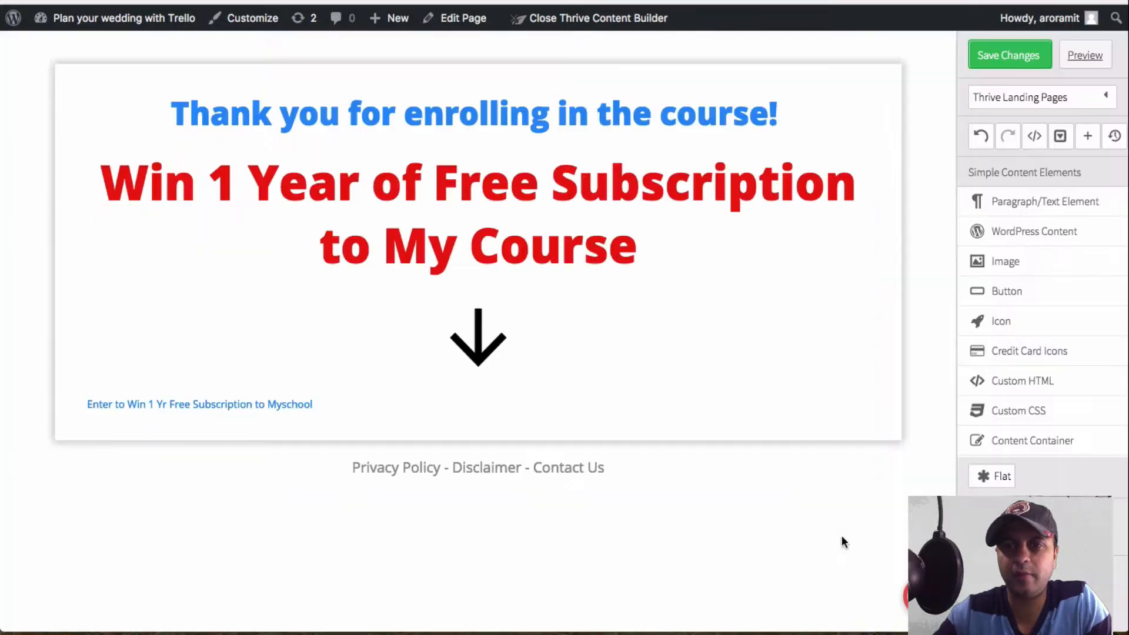
click(1012, 66)
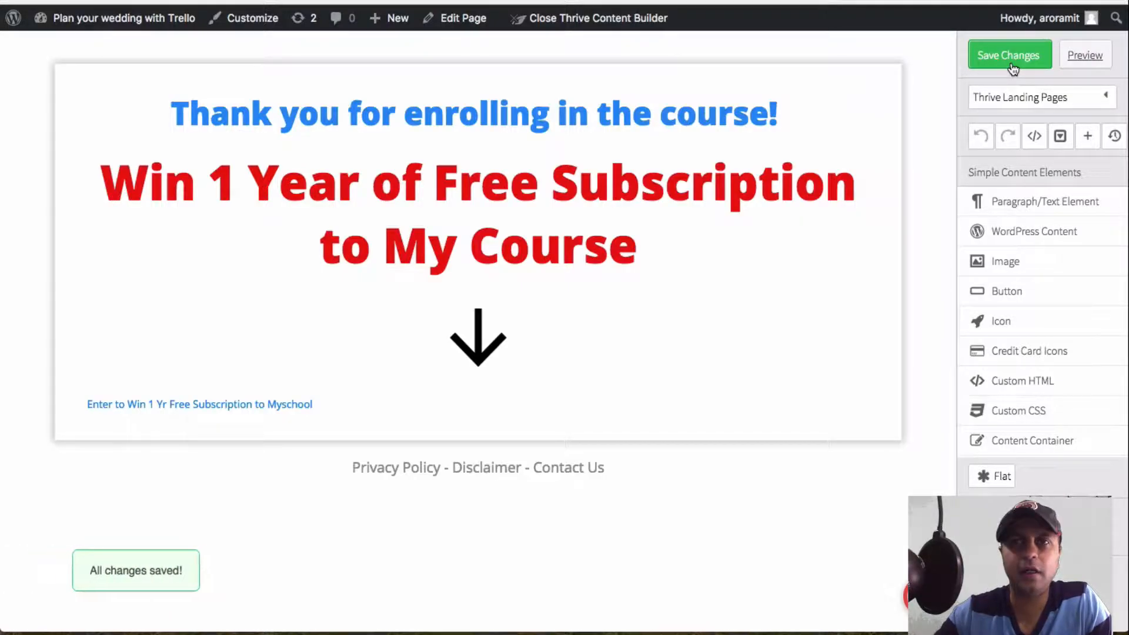
Preview the thank-you page and examine the embedded giveaway widget's entry counters and entry methods, collapsing the Refer Friends For Extra Entries section
click(1092, 65)
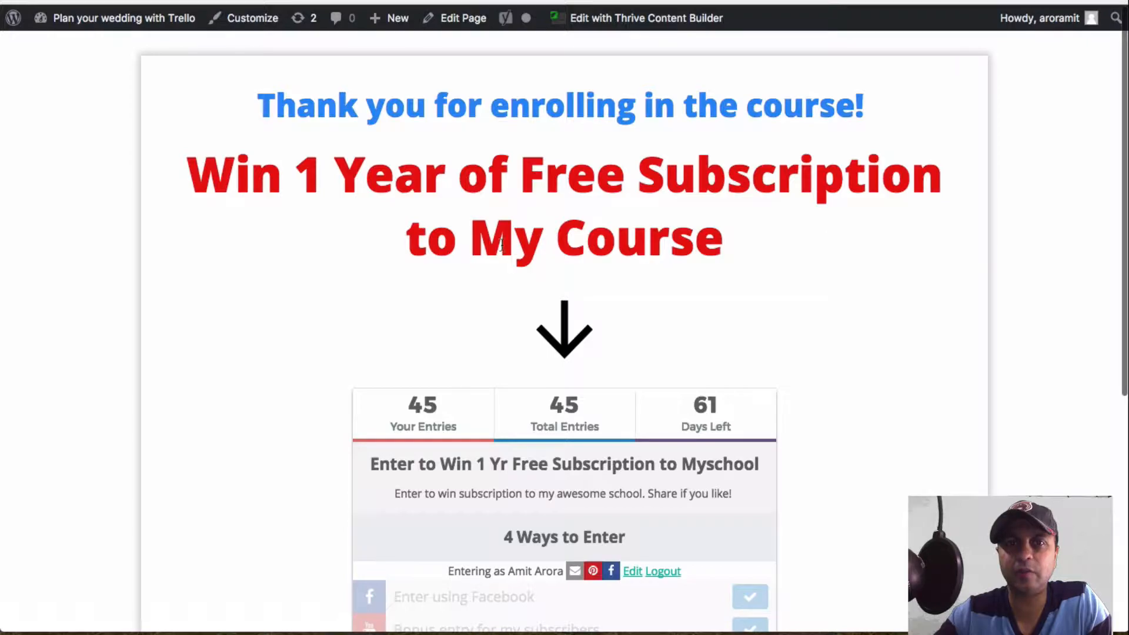
scroll(742, 246, down, 3)
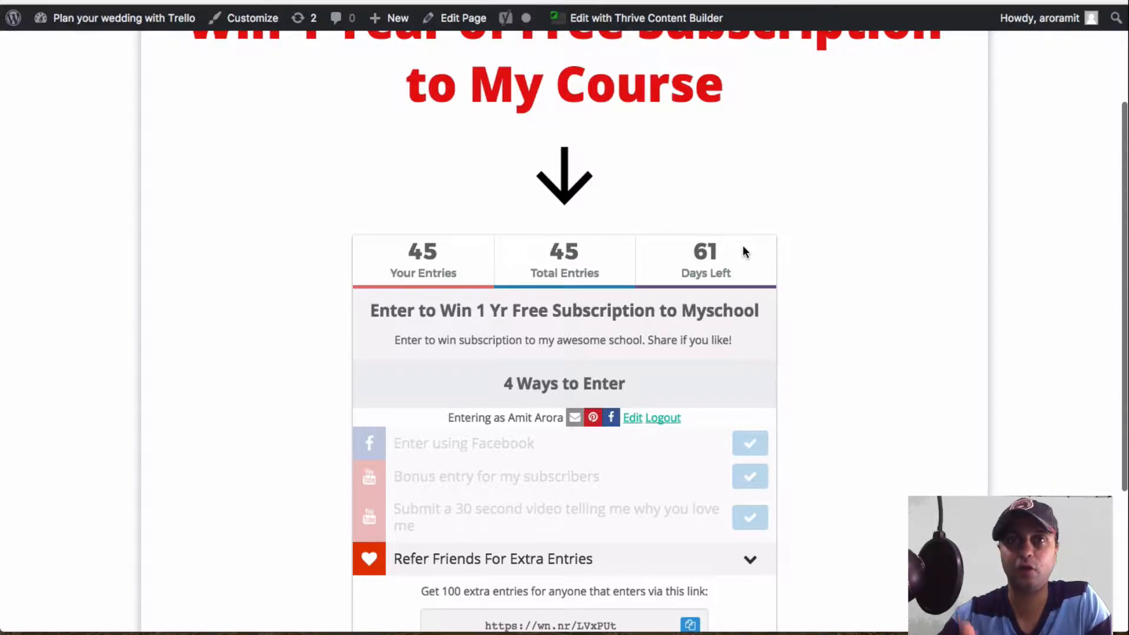
scroll(743, 246, down, 2)
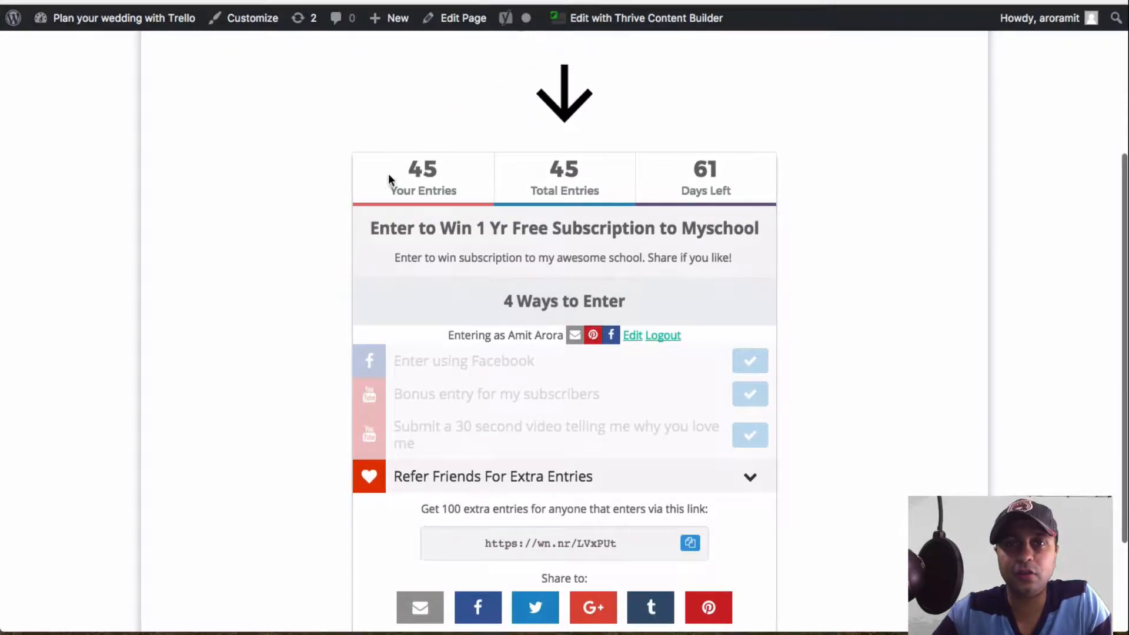
drag(550, 166, 613, 191)
scroll(845, 276, down, 3)
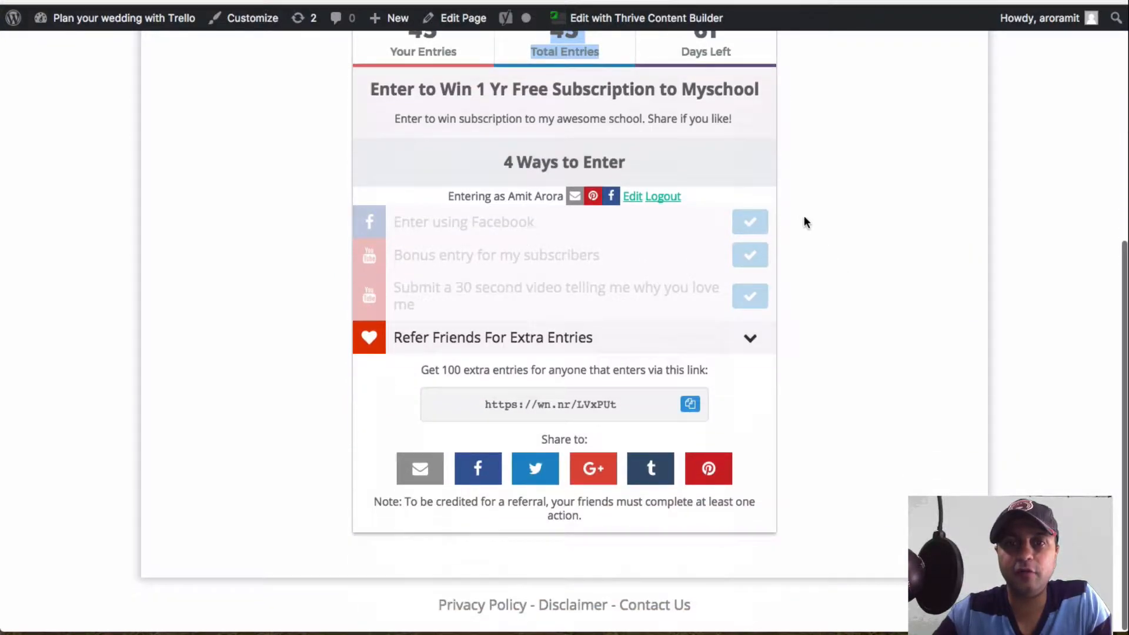
click(750, 338)
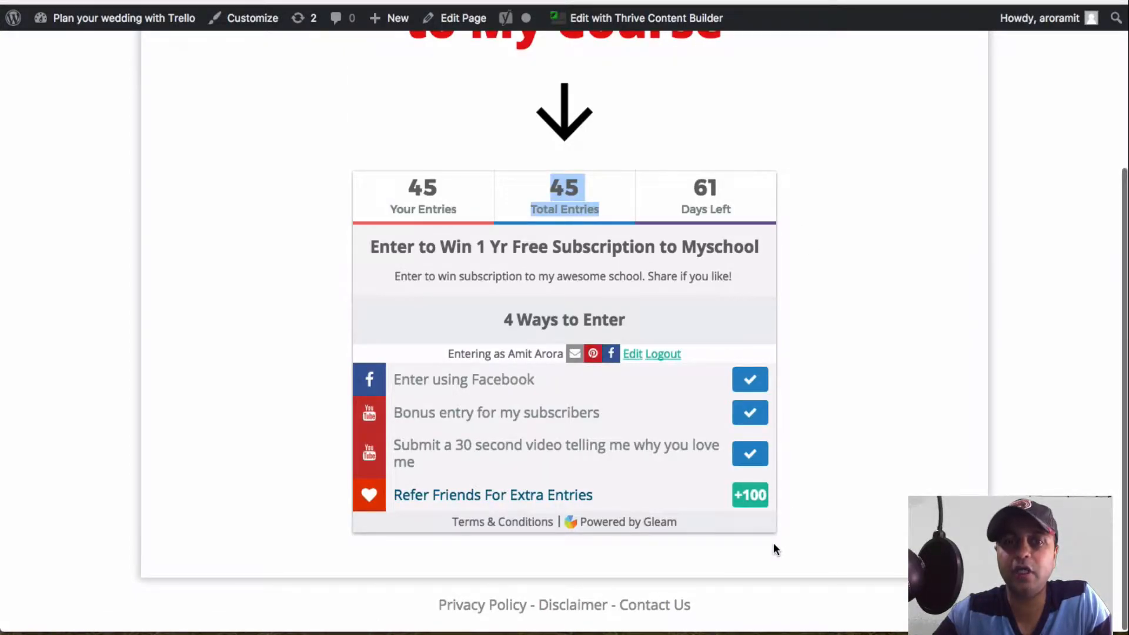